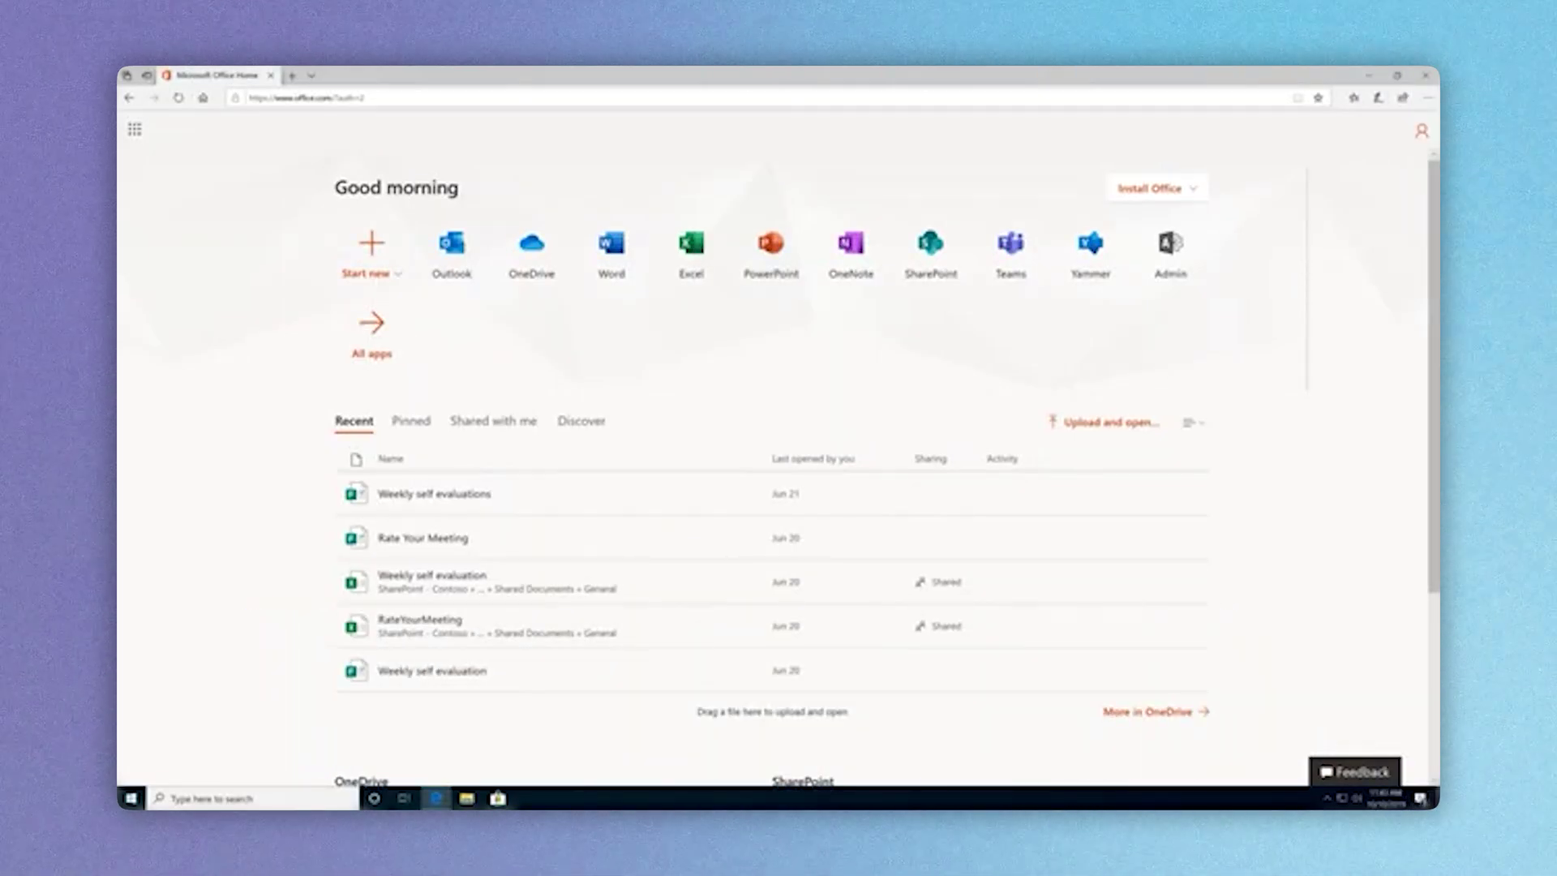
# Download the Office 365 apps installer from the Office home page and allow Microsoft Office to make changes to the device.
pyautogui.click(1185, 190)
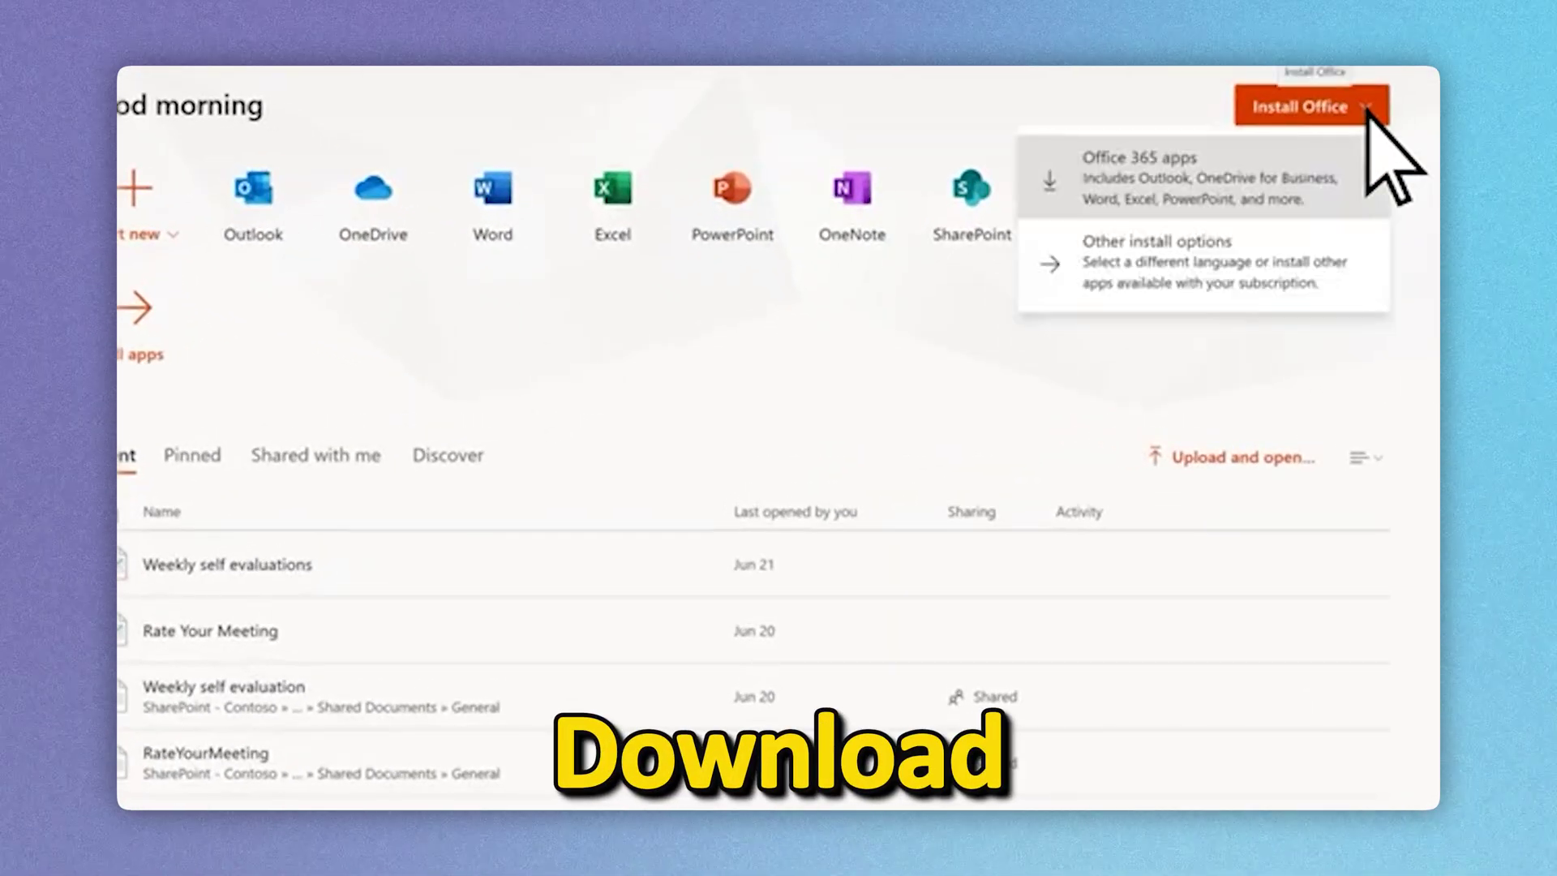
pyautogui.click(1054, 198)
pyautogui.click(835, 715)
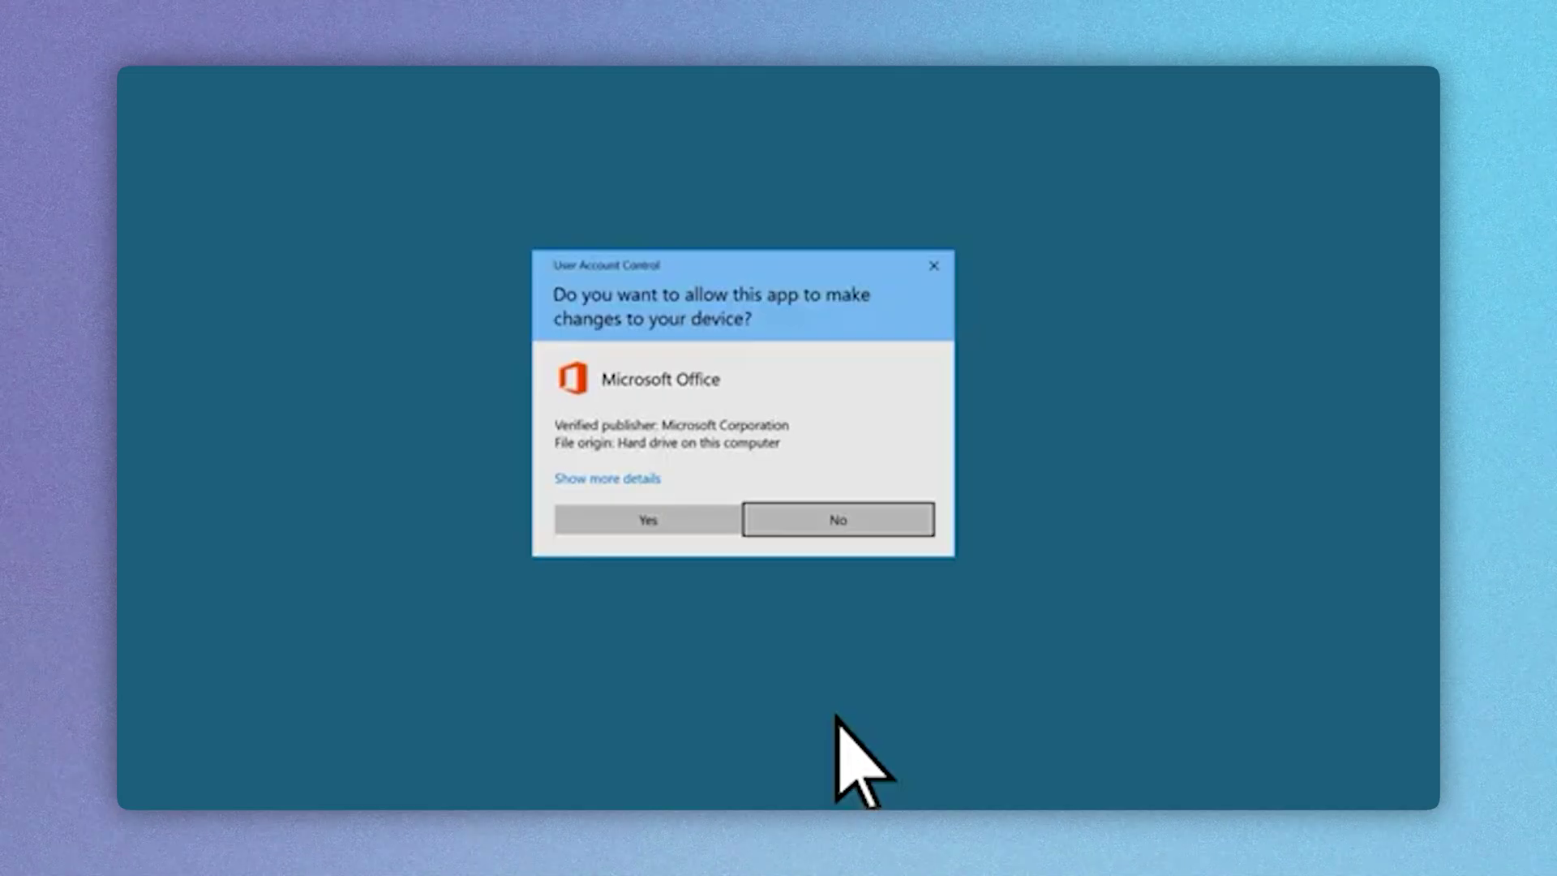
pyautogui.click(695, 521)
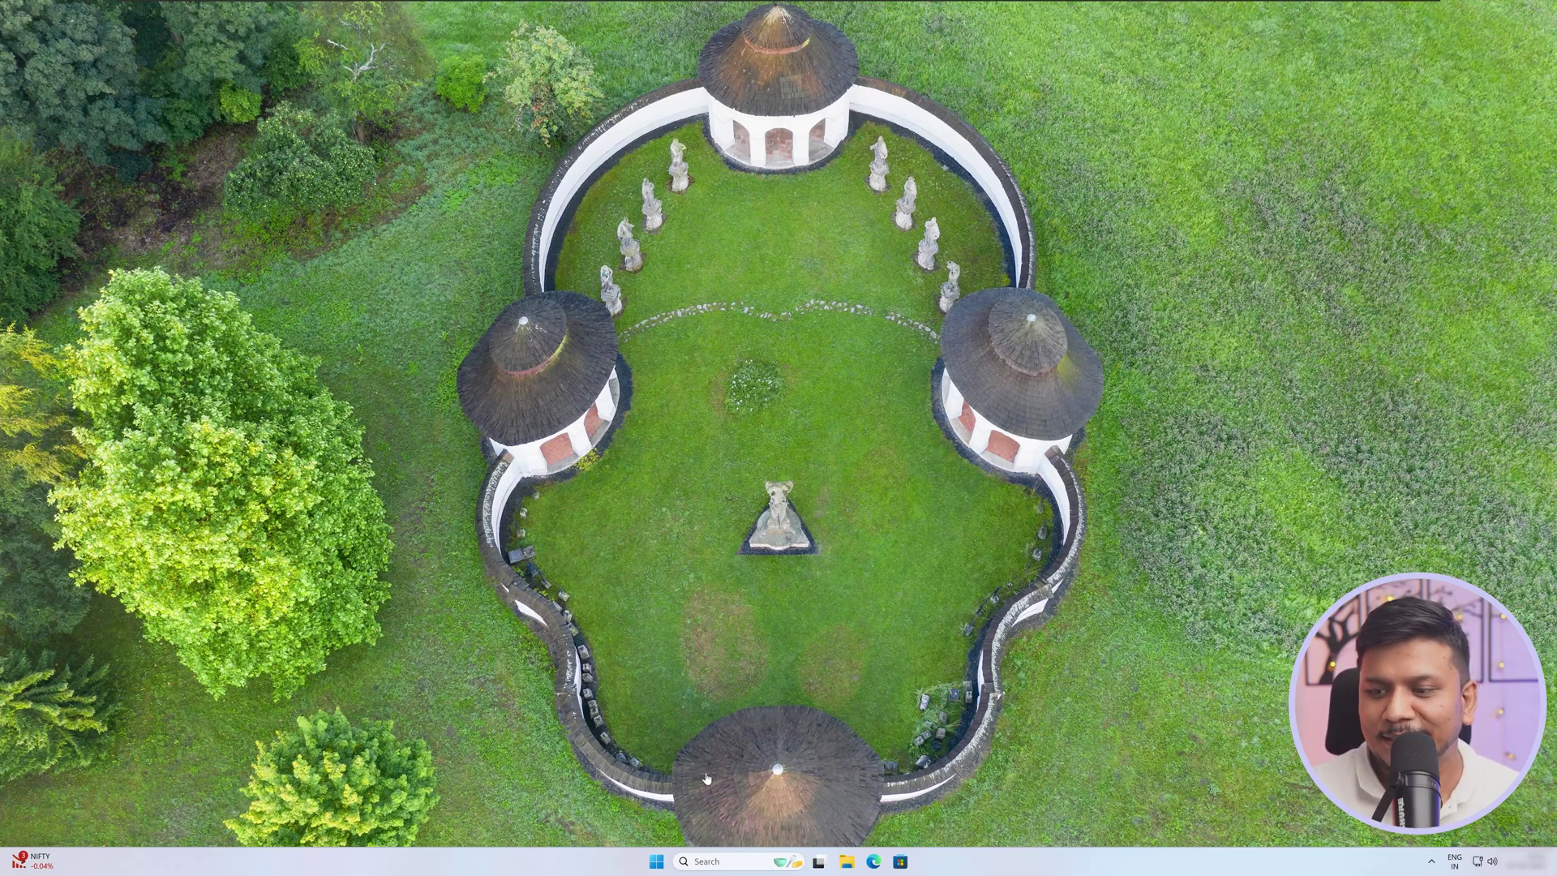
# Switch to Microsoft Edge and search the web for "download office deployment tool".
pyautogui.click(873, 863)
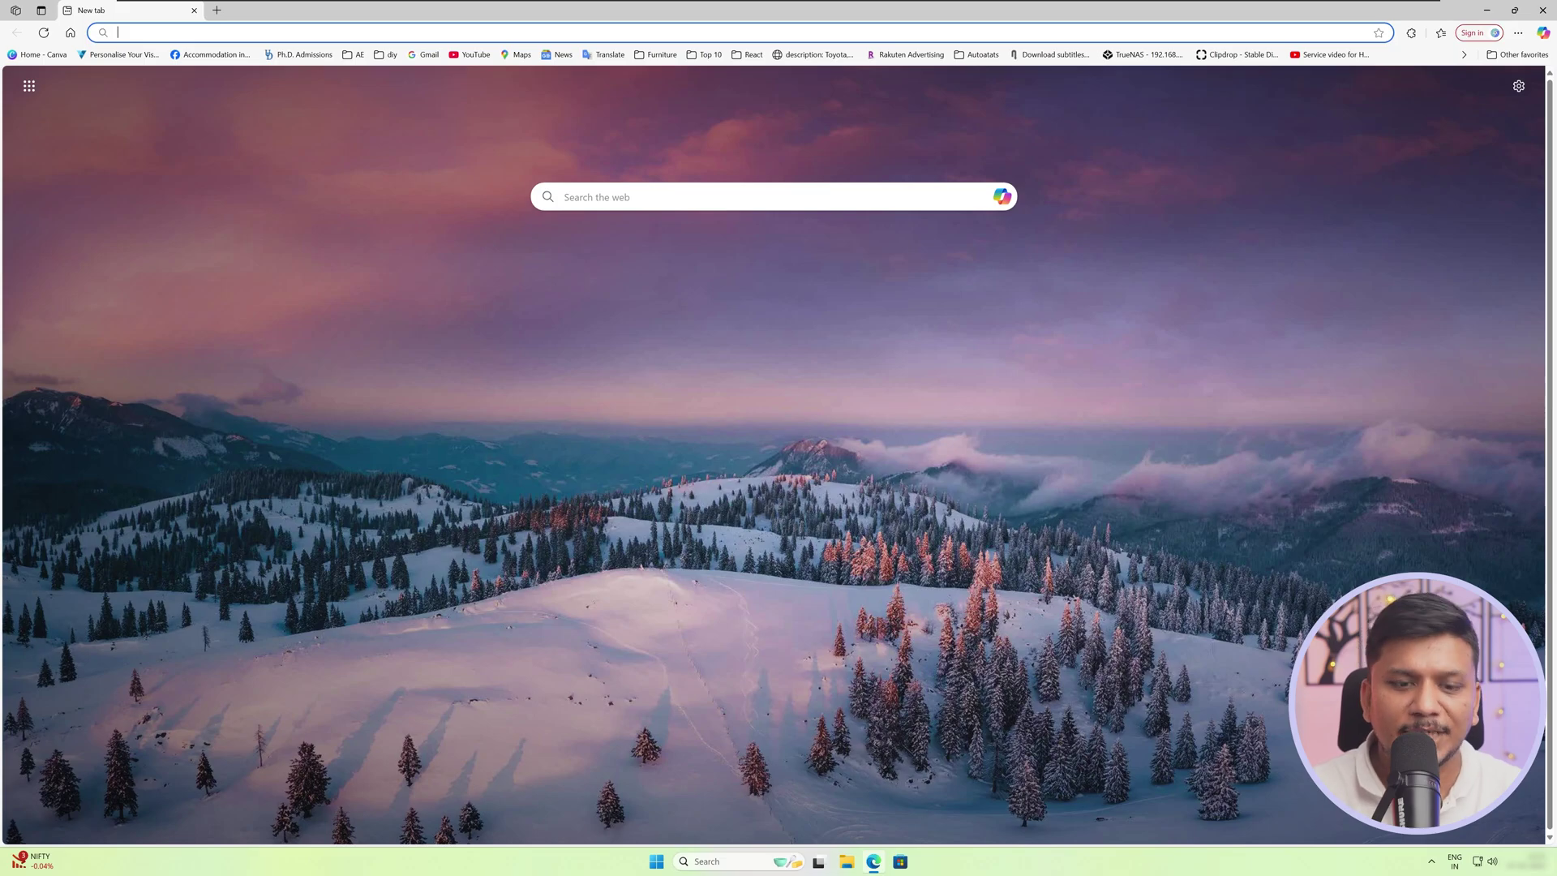
pyautogui.write('offi')
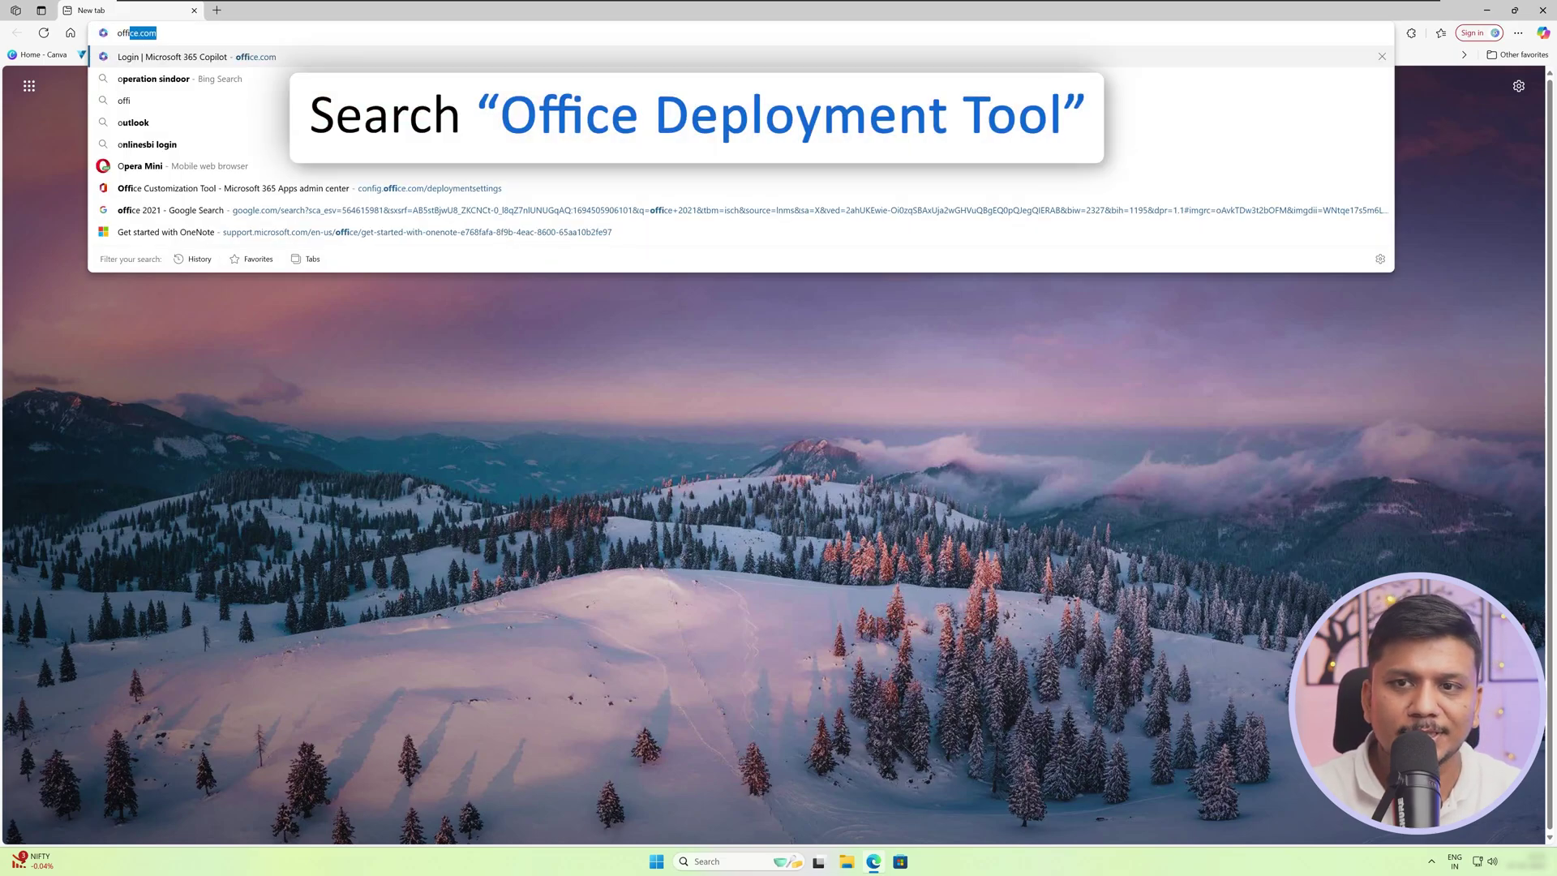
pyautogui.write('com/search?q=download+')
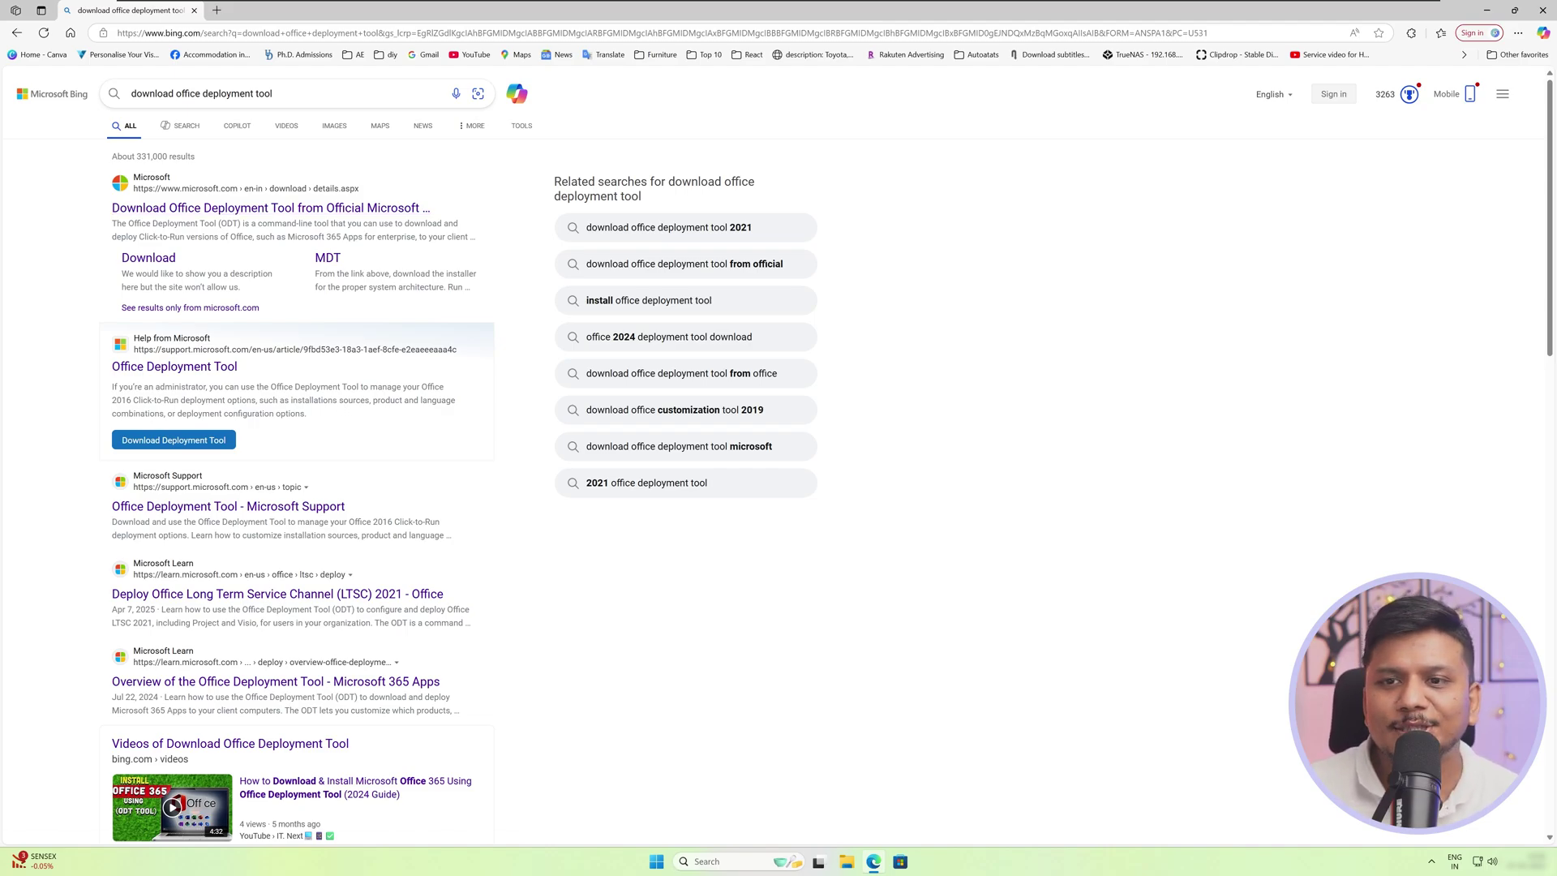
# Download the English Office Deployment Tool from Microsoft's official page and run it with permission to make changes.
pyautogui.click(264, 209)
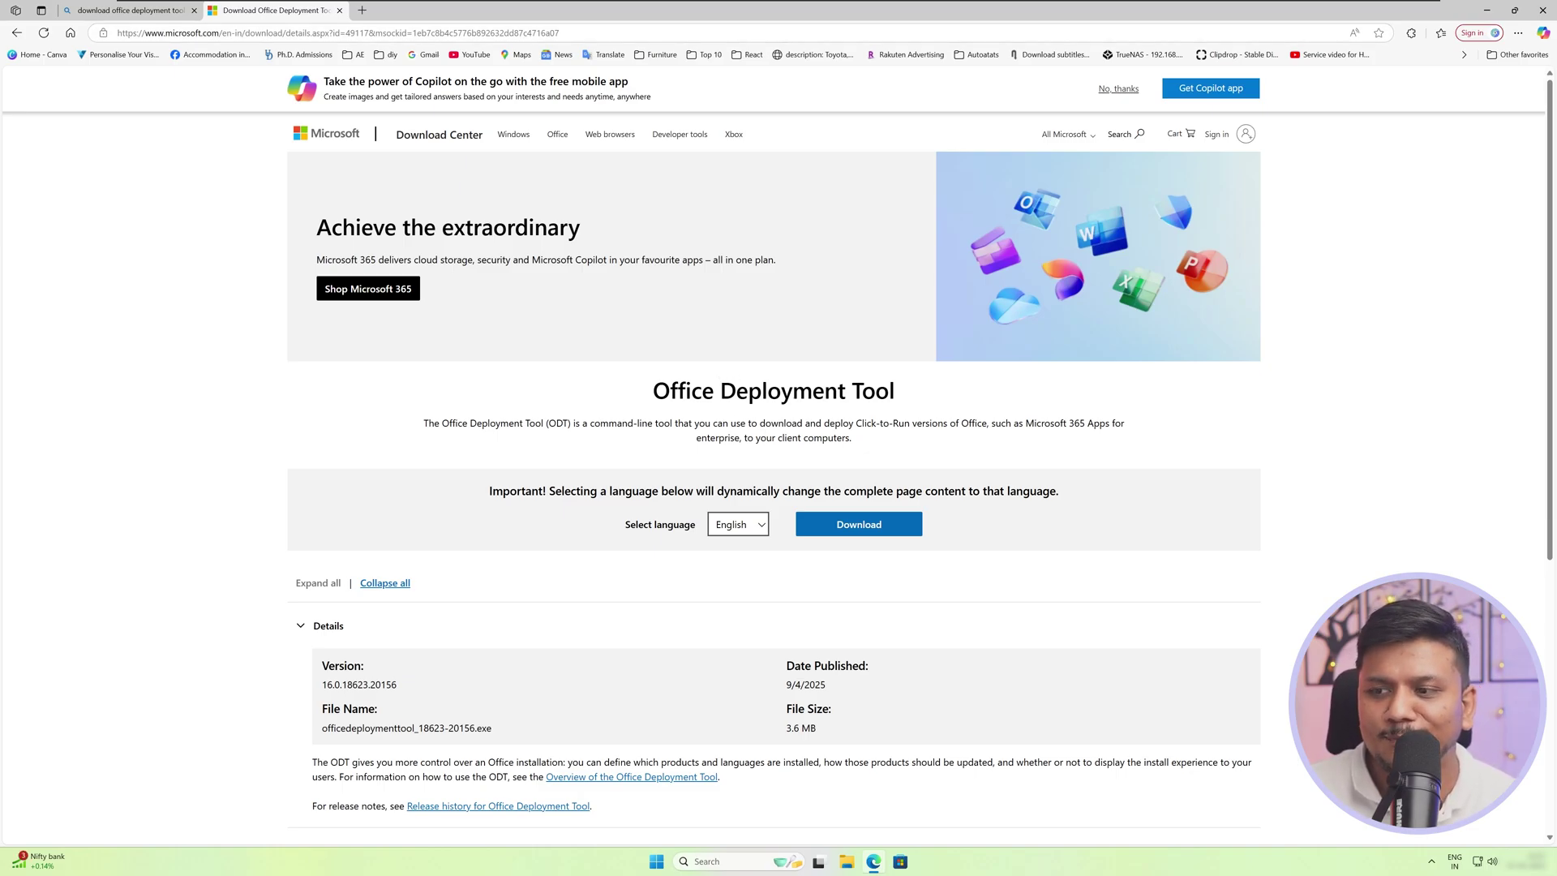
pyautogui.click(864, 529)
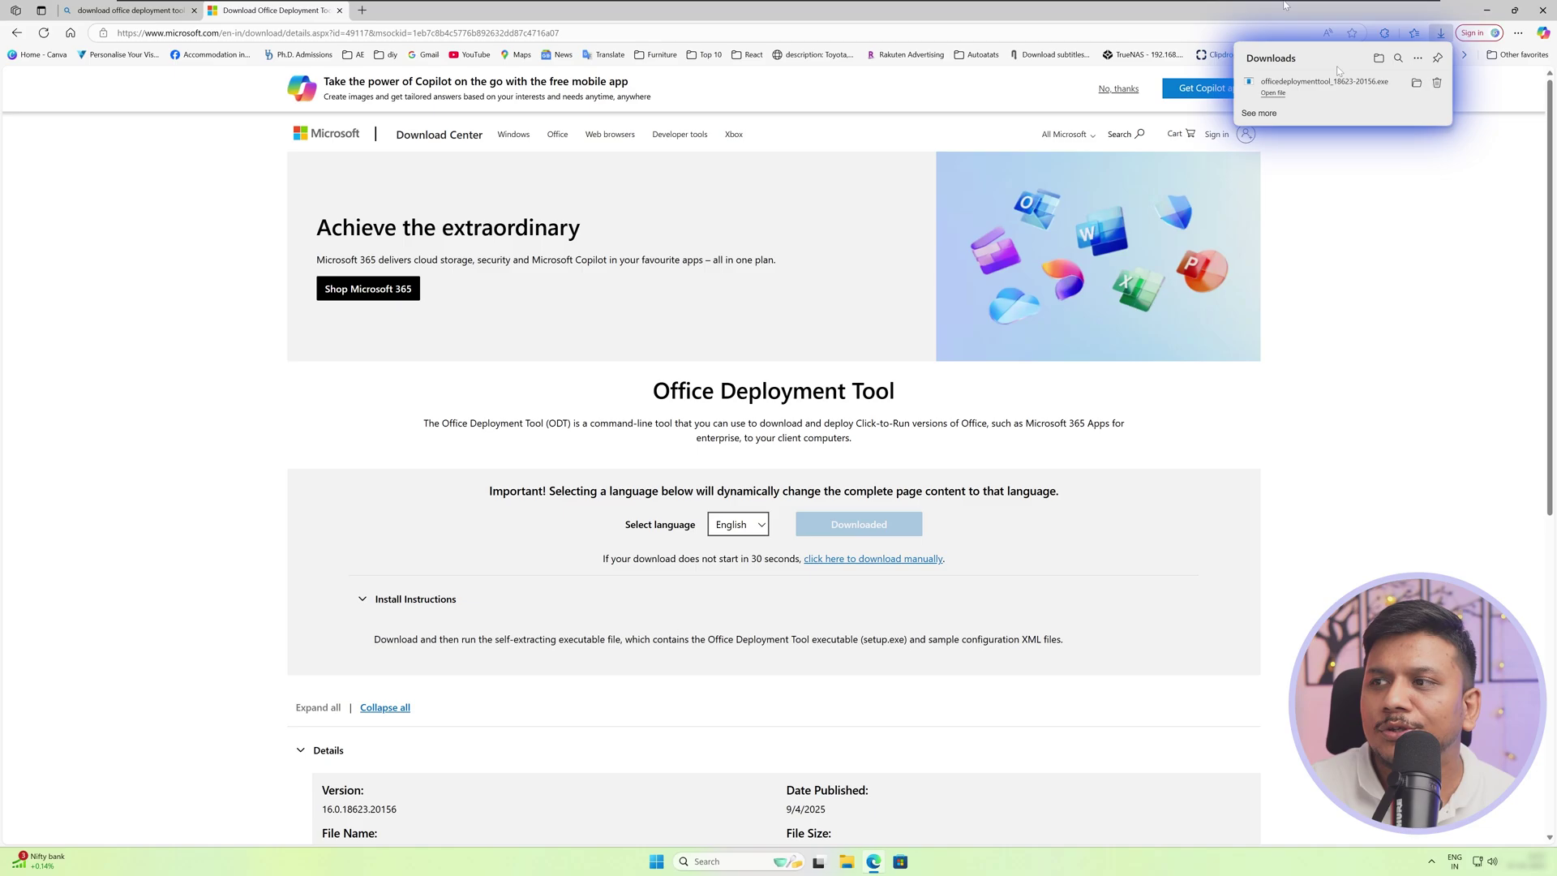
pyautogui.click(1285, 94)
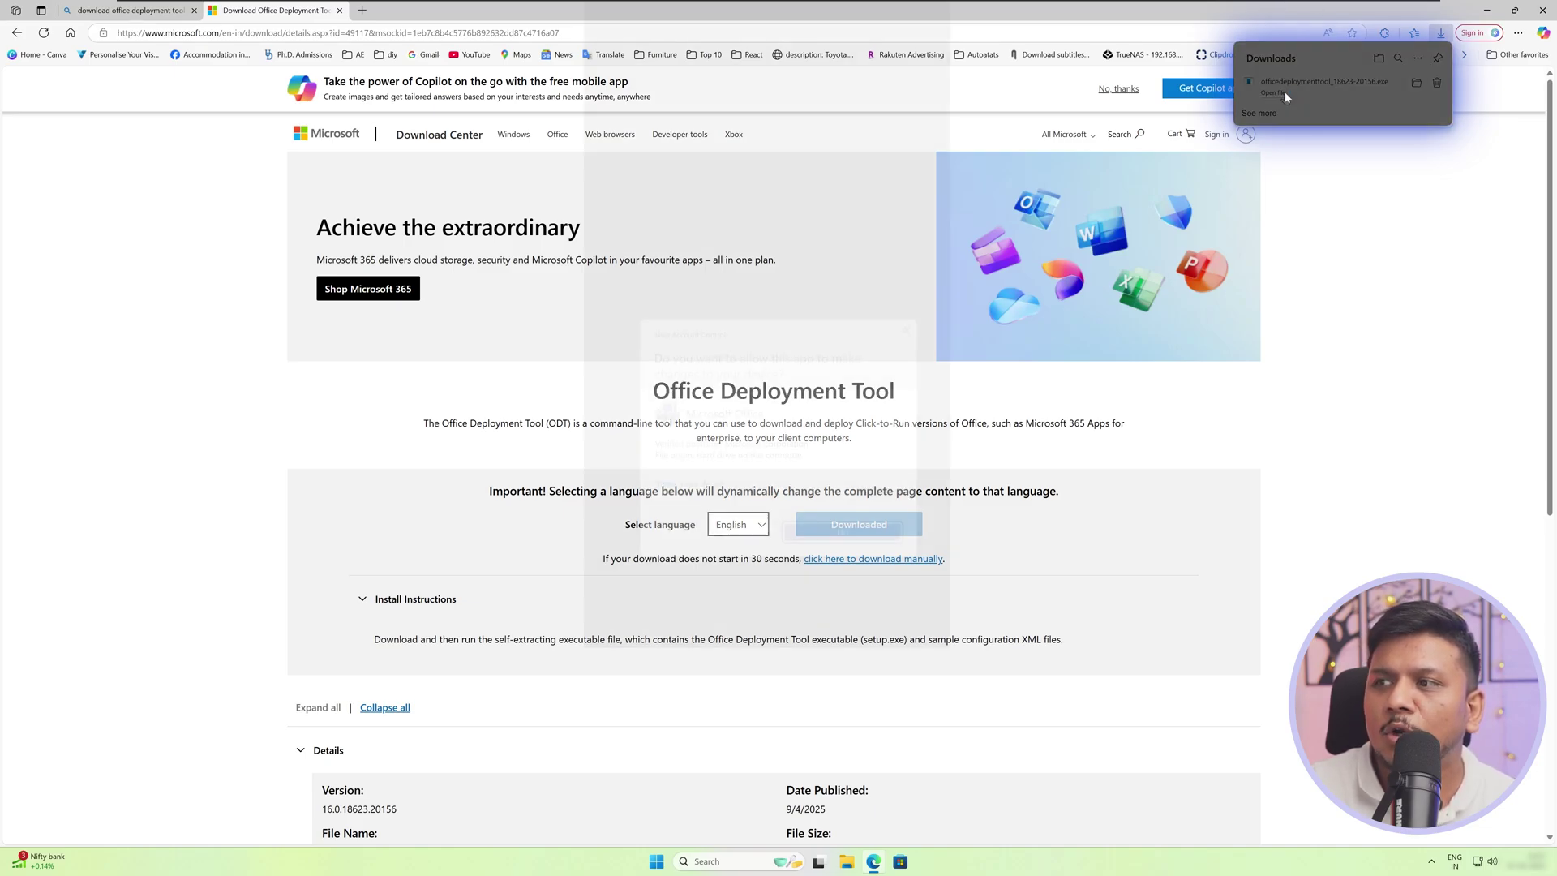
pyautogui.click(727, 535)
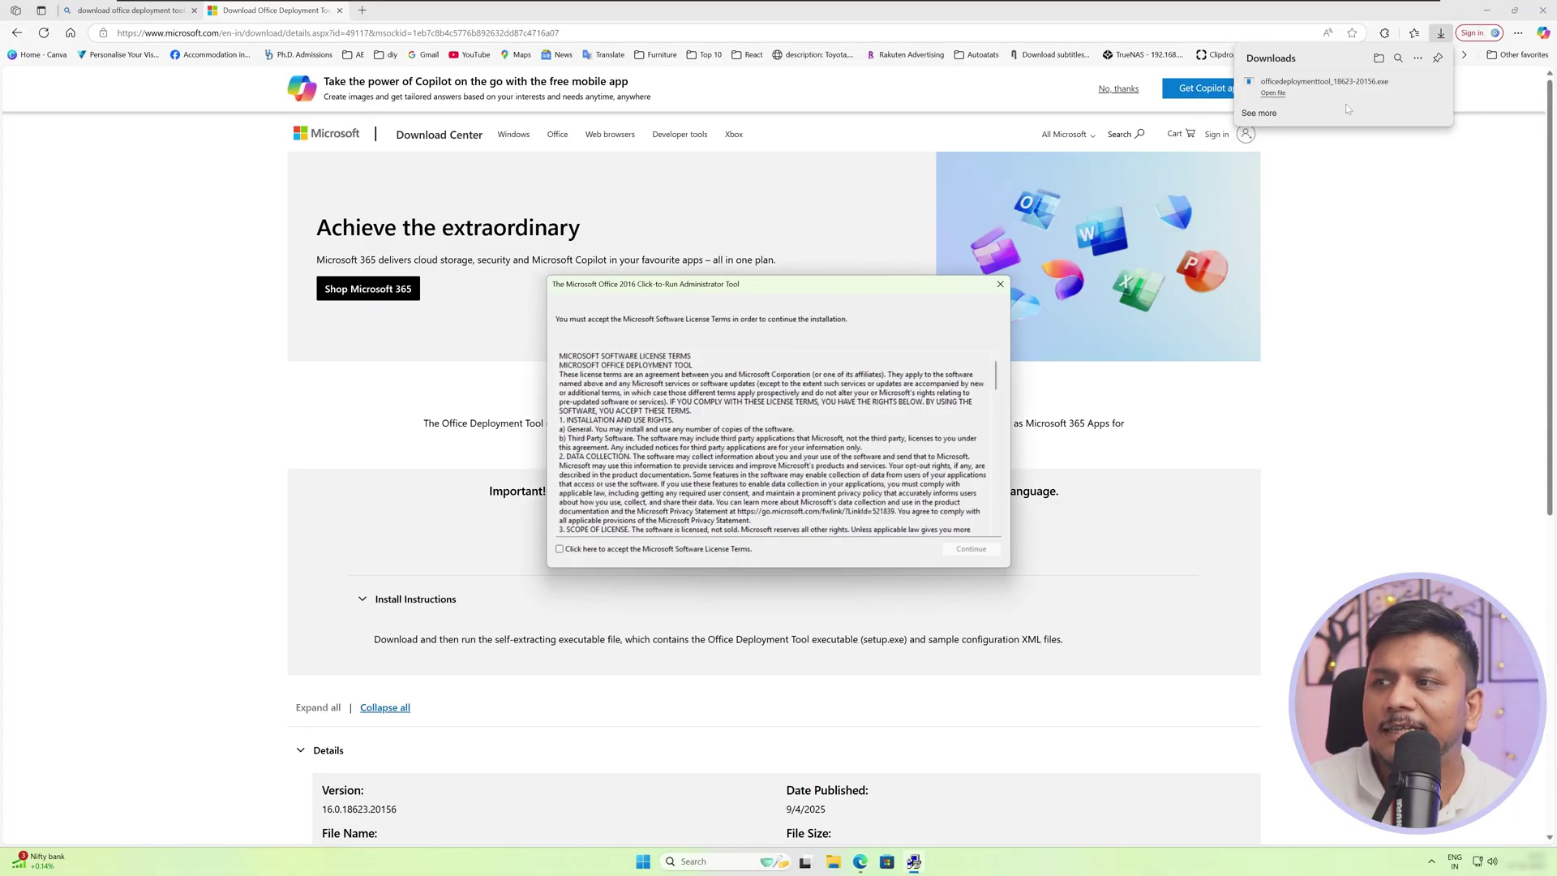
# Reopen the browser's downloads list and show officedeploymenttool_18623-20156.exe in its folder.
pyautogui.click(1440, 33)
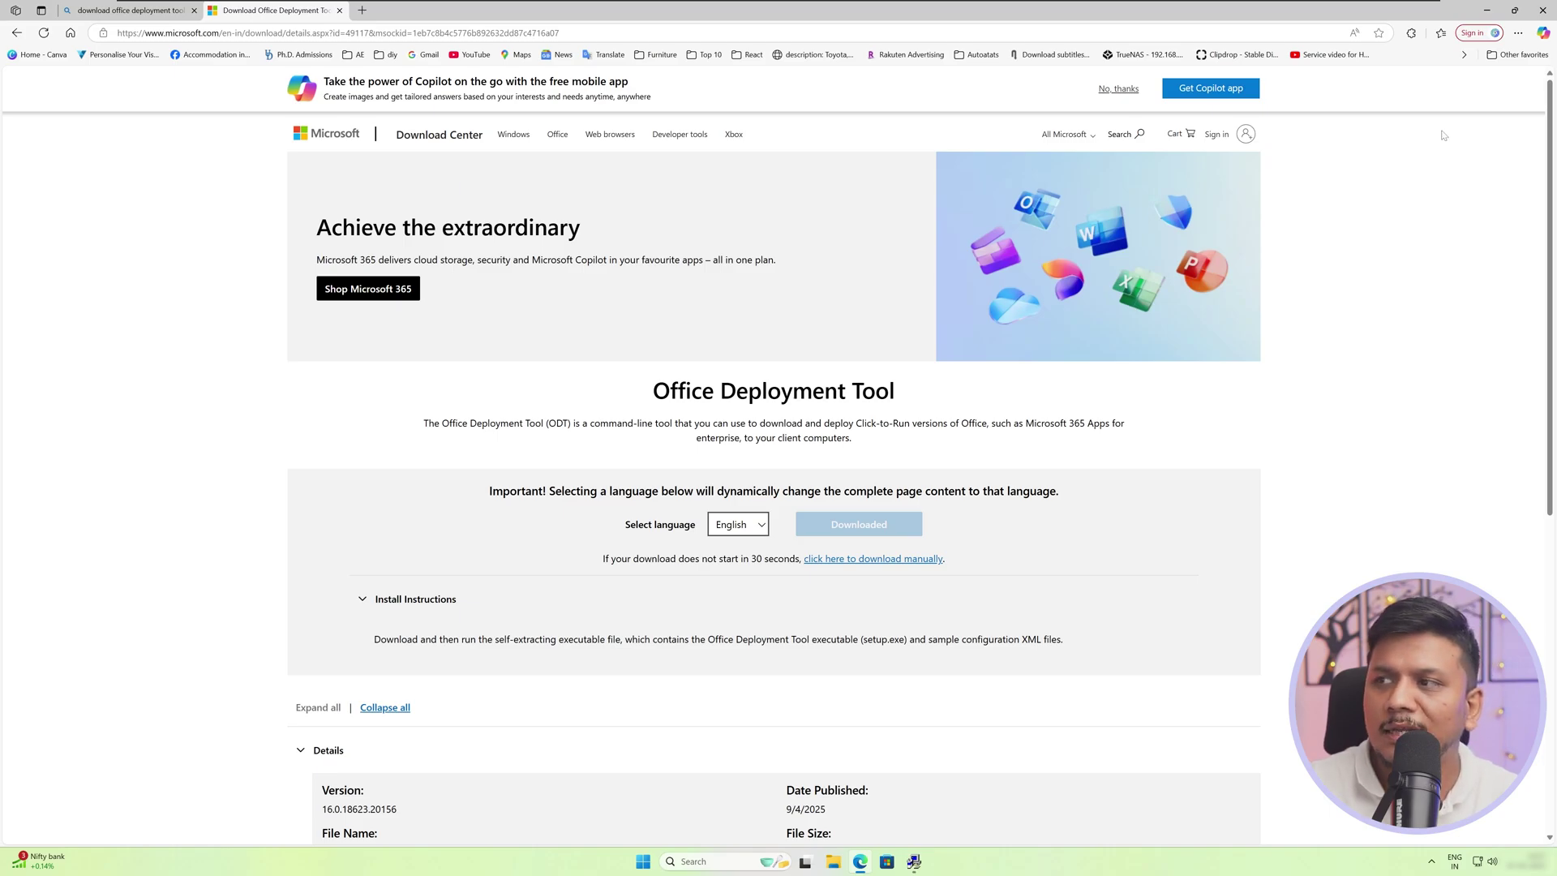
pyautogui.hotkey('ctrl', 'j')
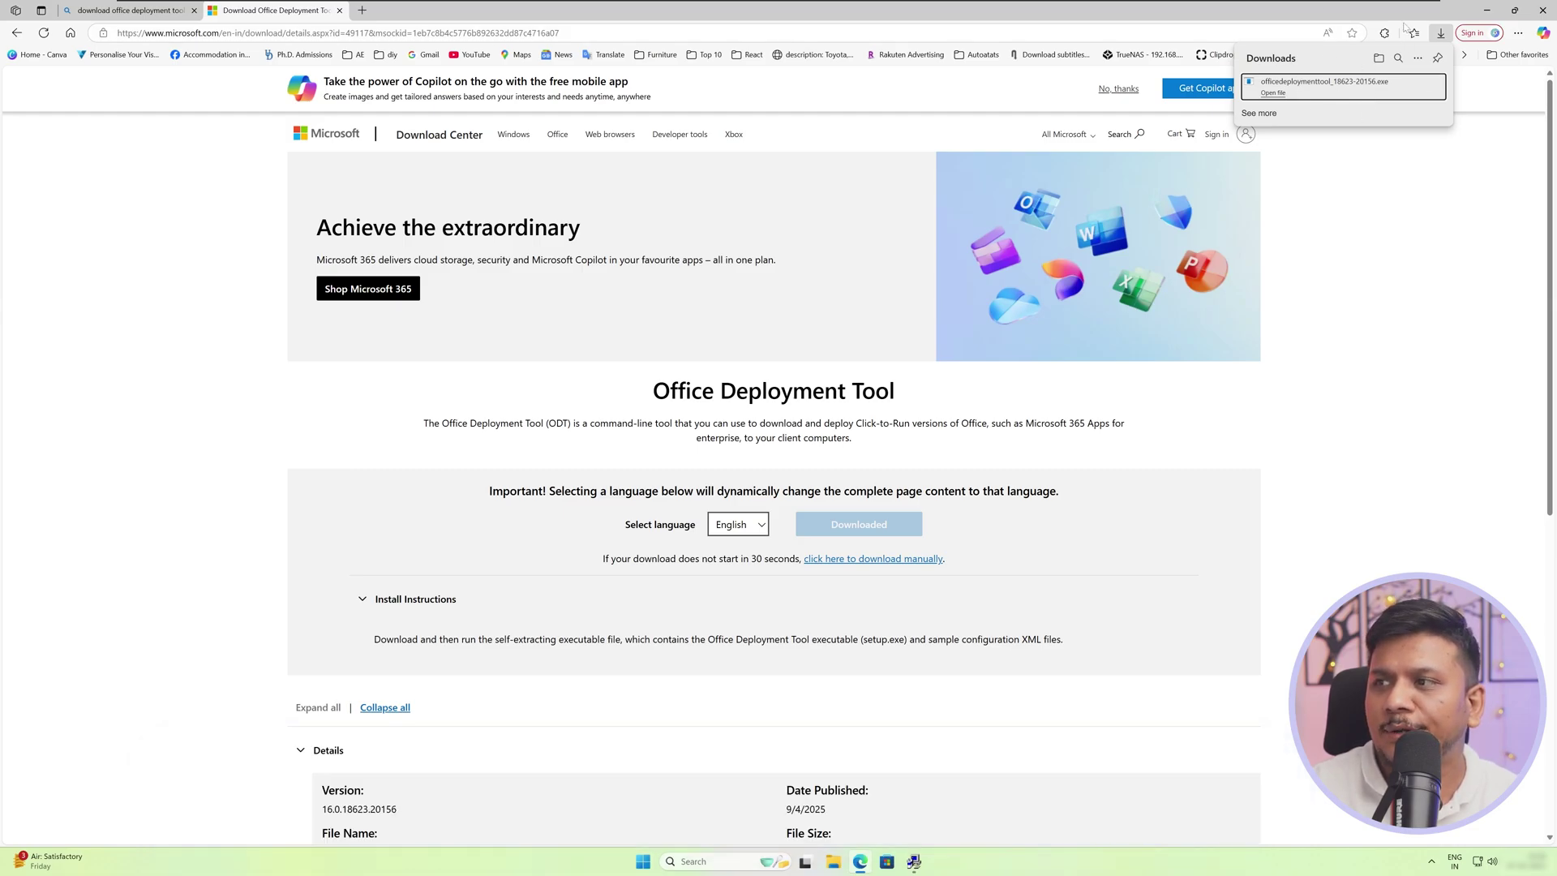
pyautogui.click(1518, 33)
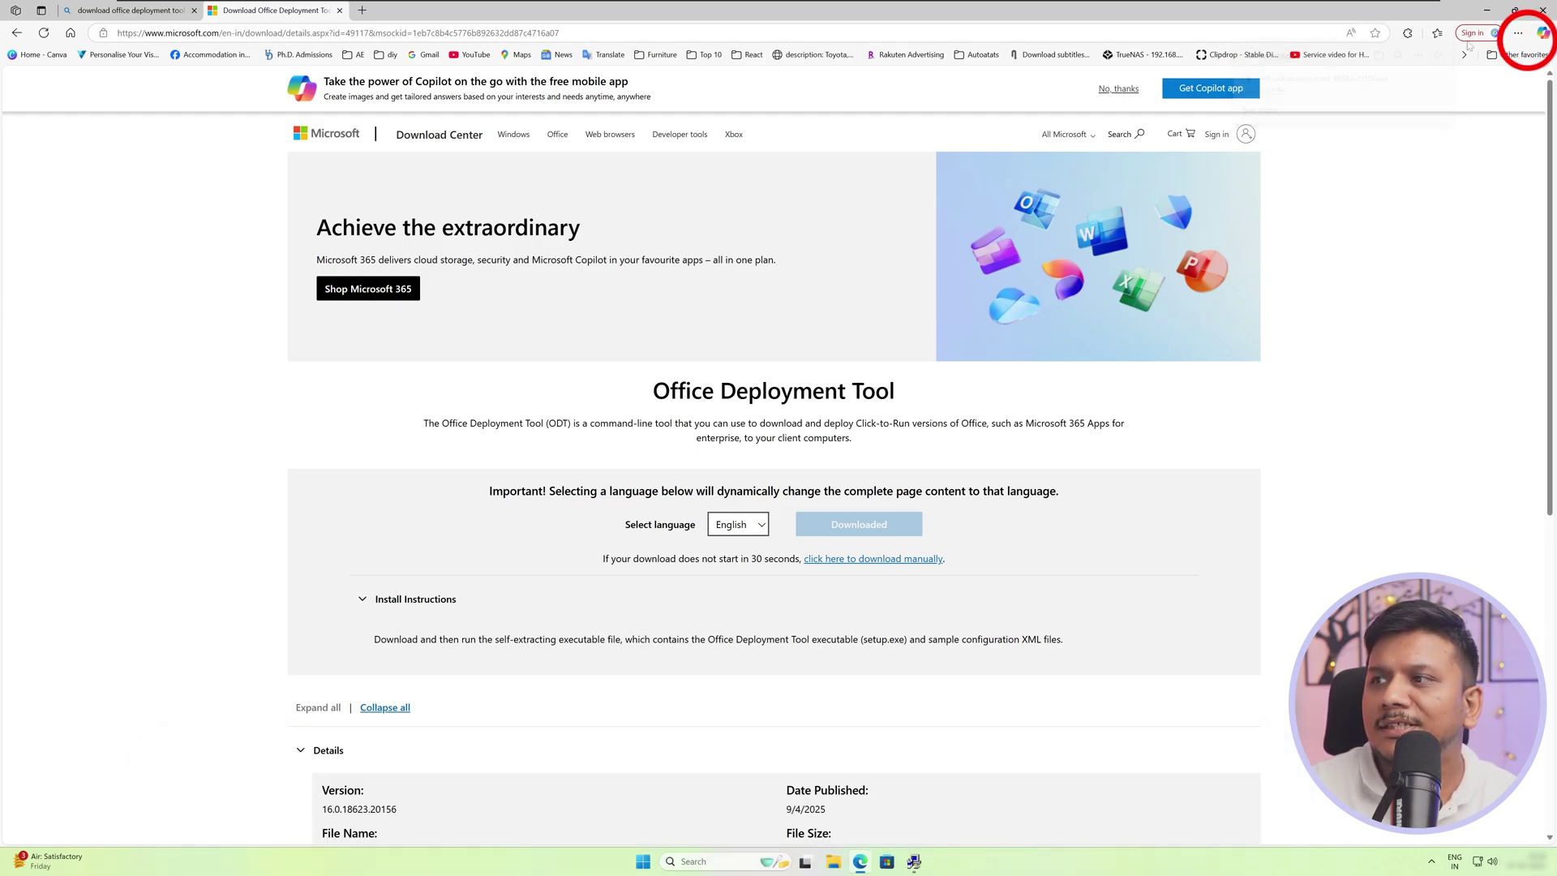
pyautogui.click(1449, 216)
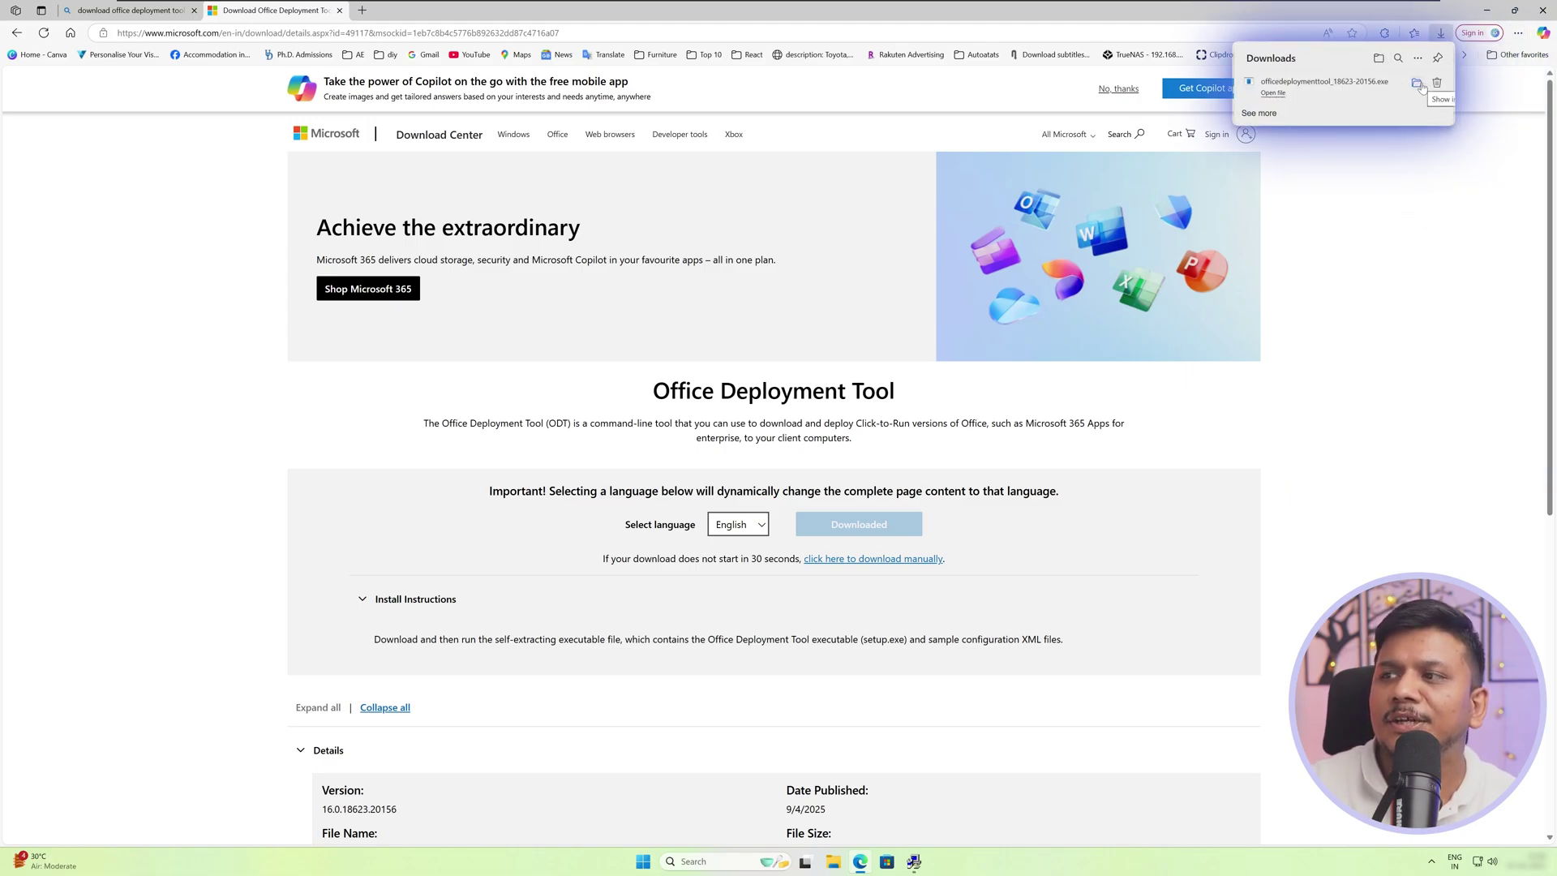
pyautogui.click(1419, 84)
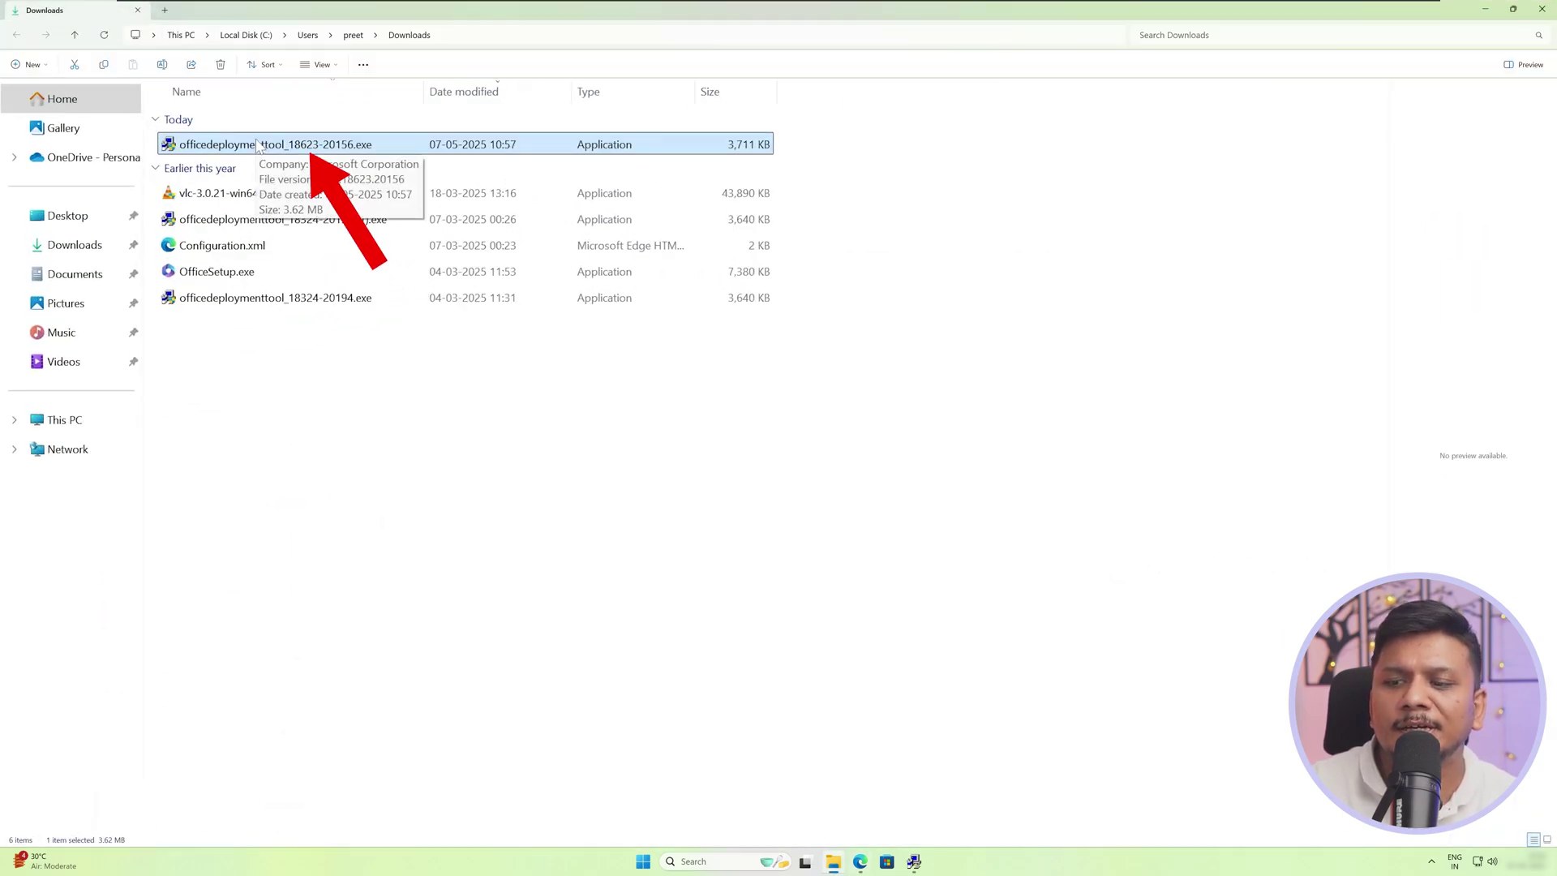
# Run officedeploymenttool_18623-20156.exe from the Downloads folder and accept the Microsoft Software License Terms to continue.
pyautogui.doubleClick(258, 146)
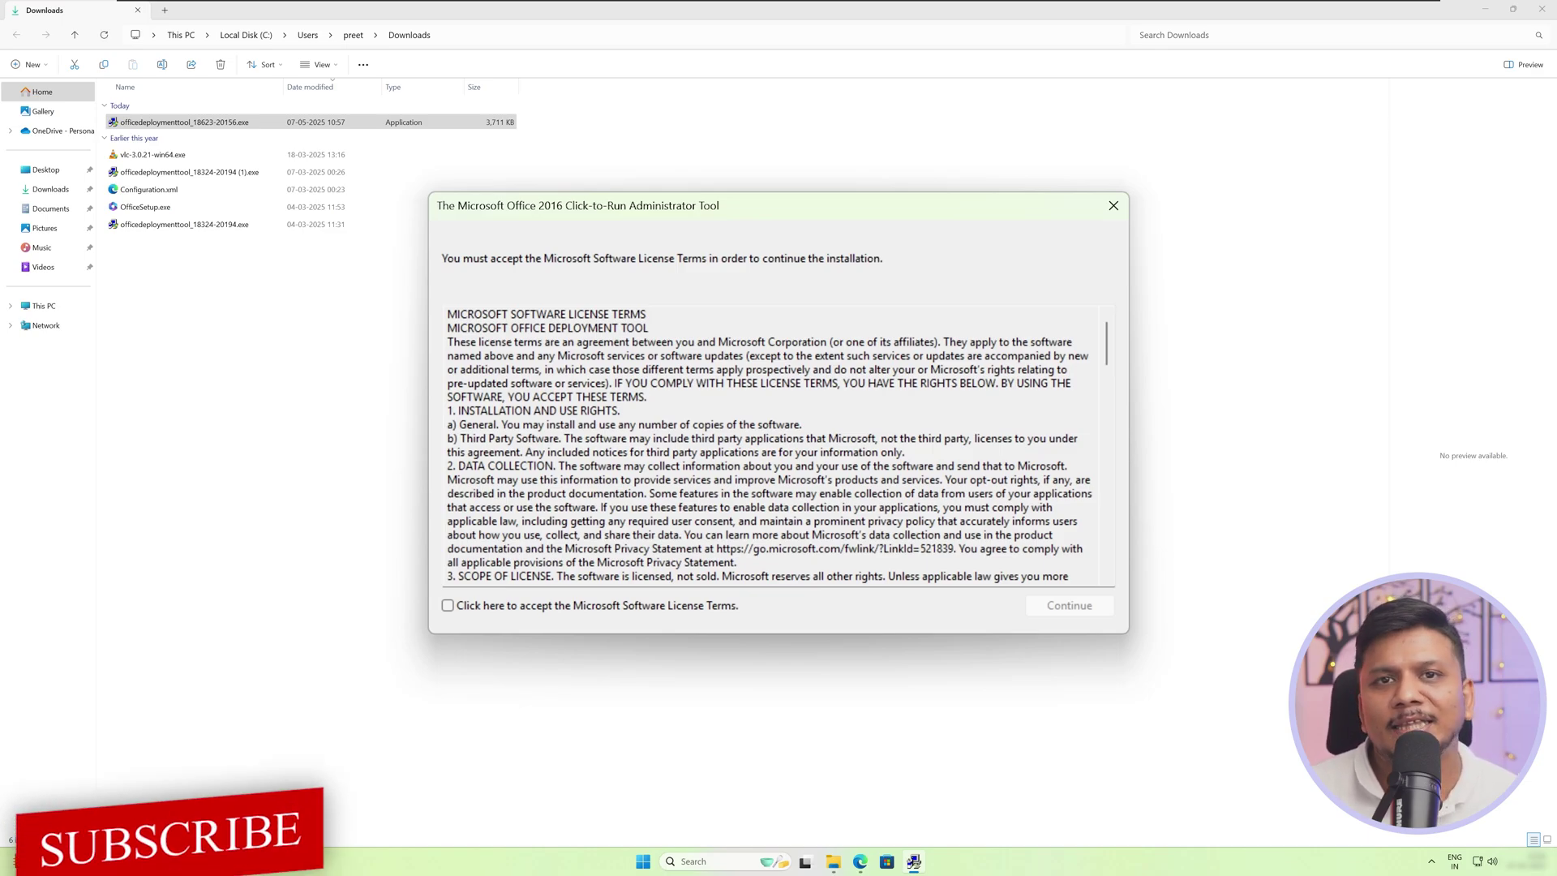
pyautogui.click(447, 606)
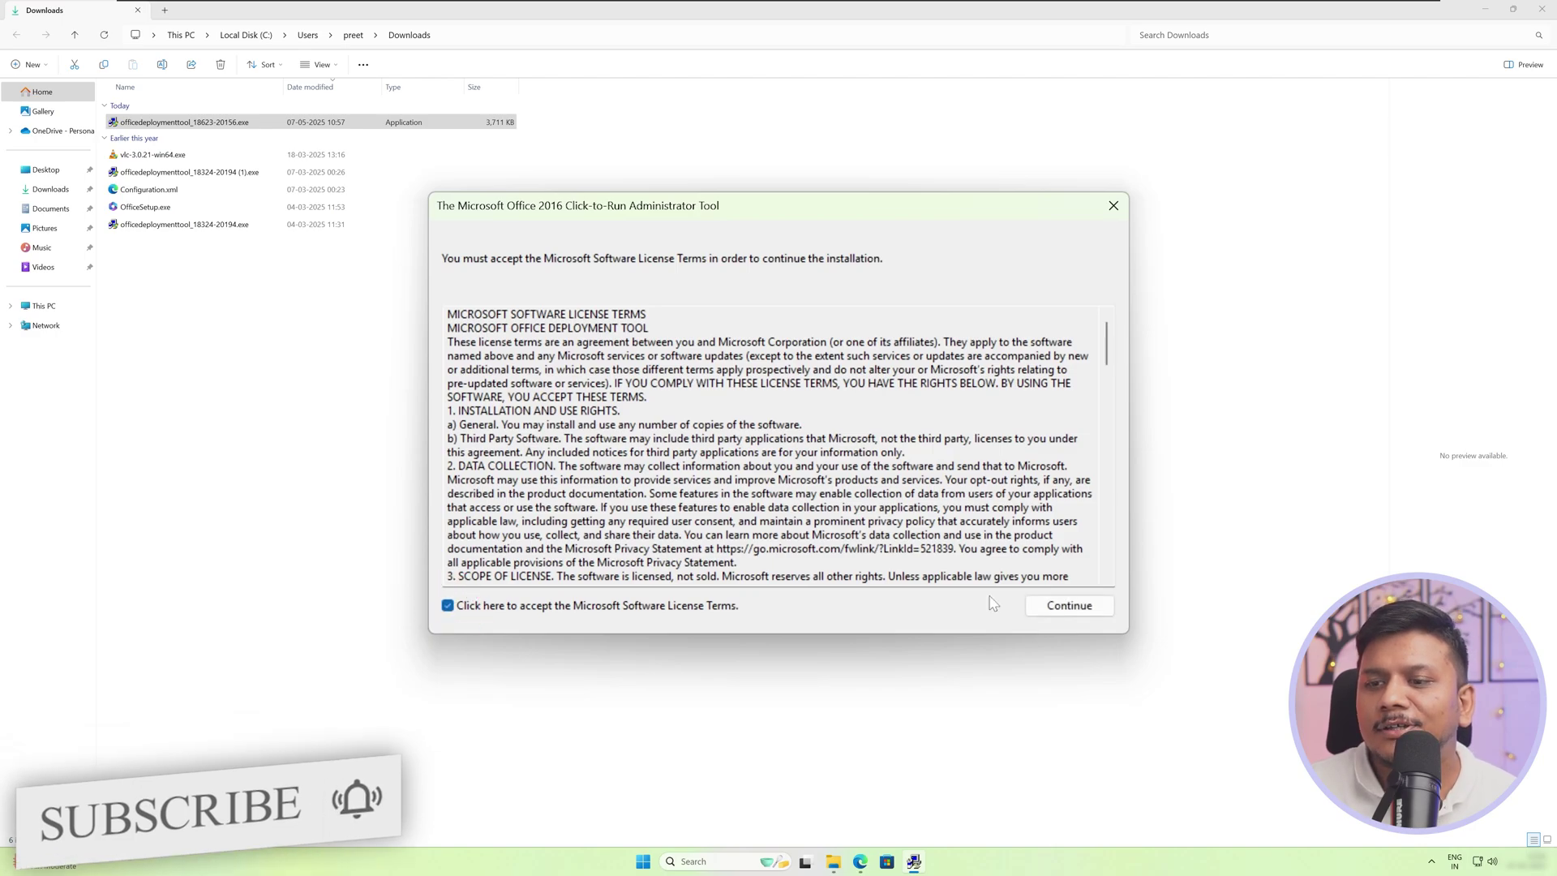
pyautogui.click(1054, 614)
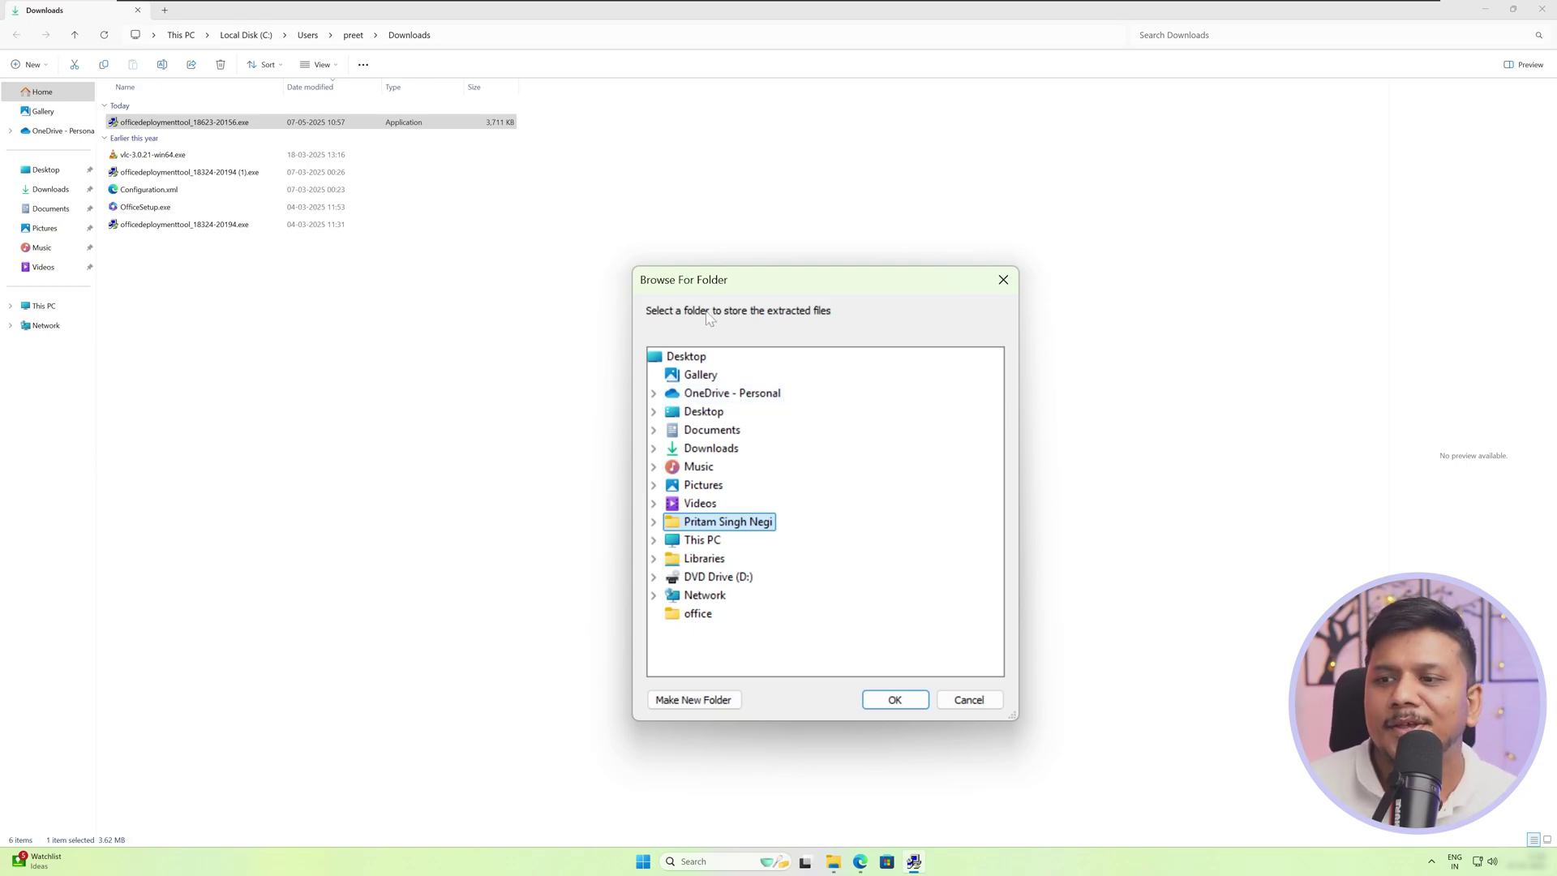
# Create a folder named ofc under Desktop and extract the deployment tool files into it.
pyautogui.click(694, 412)
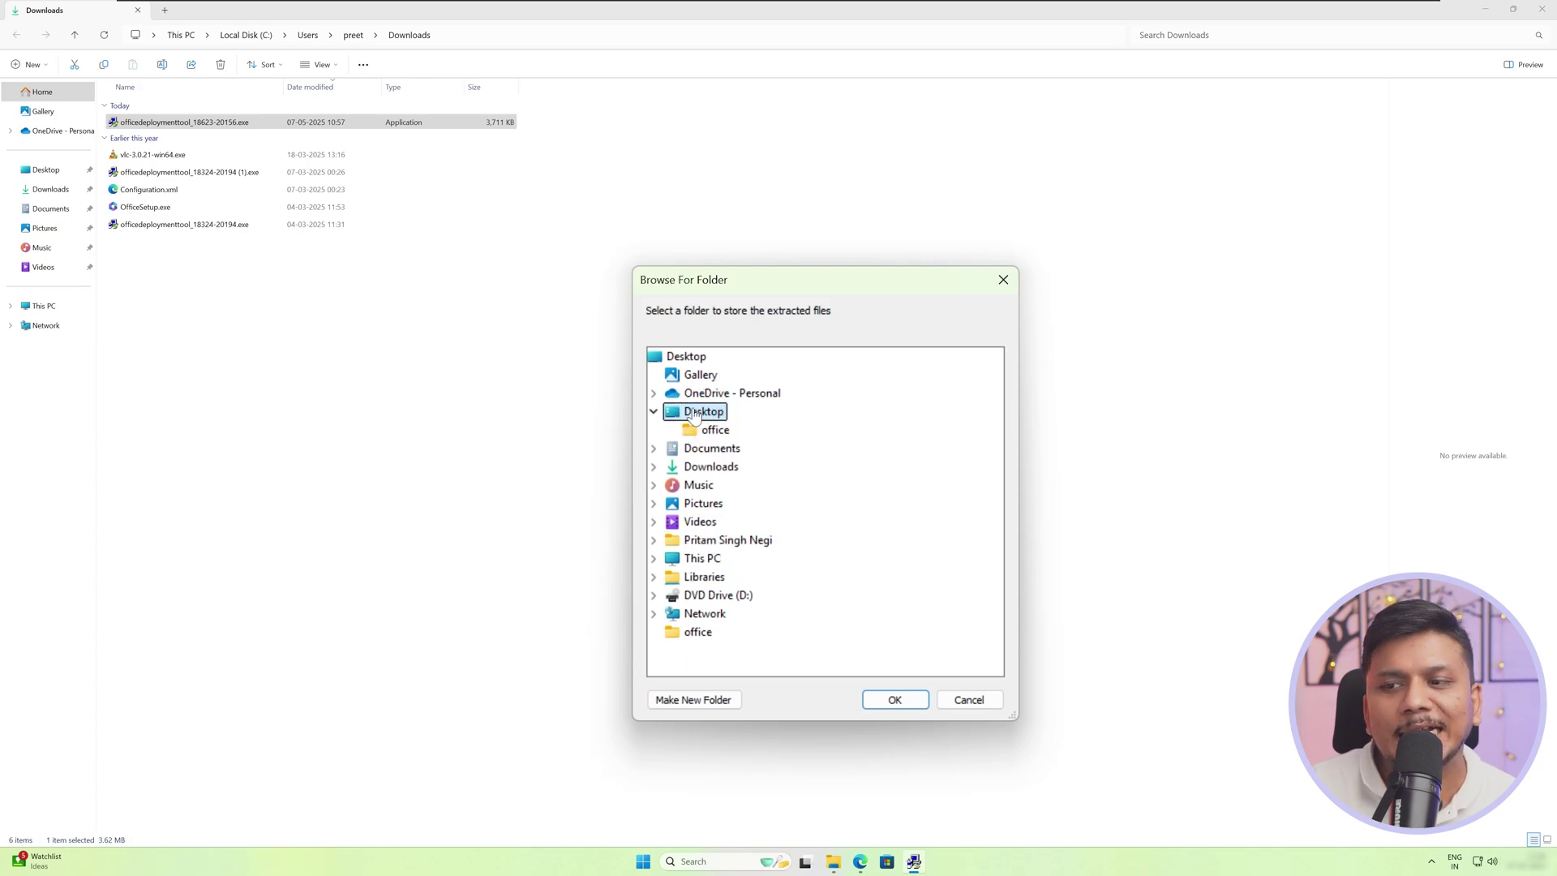
pyautogui.click(692, 699)
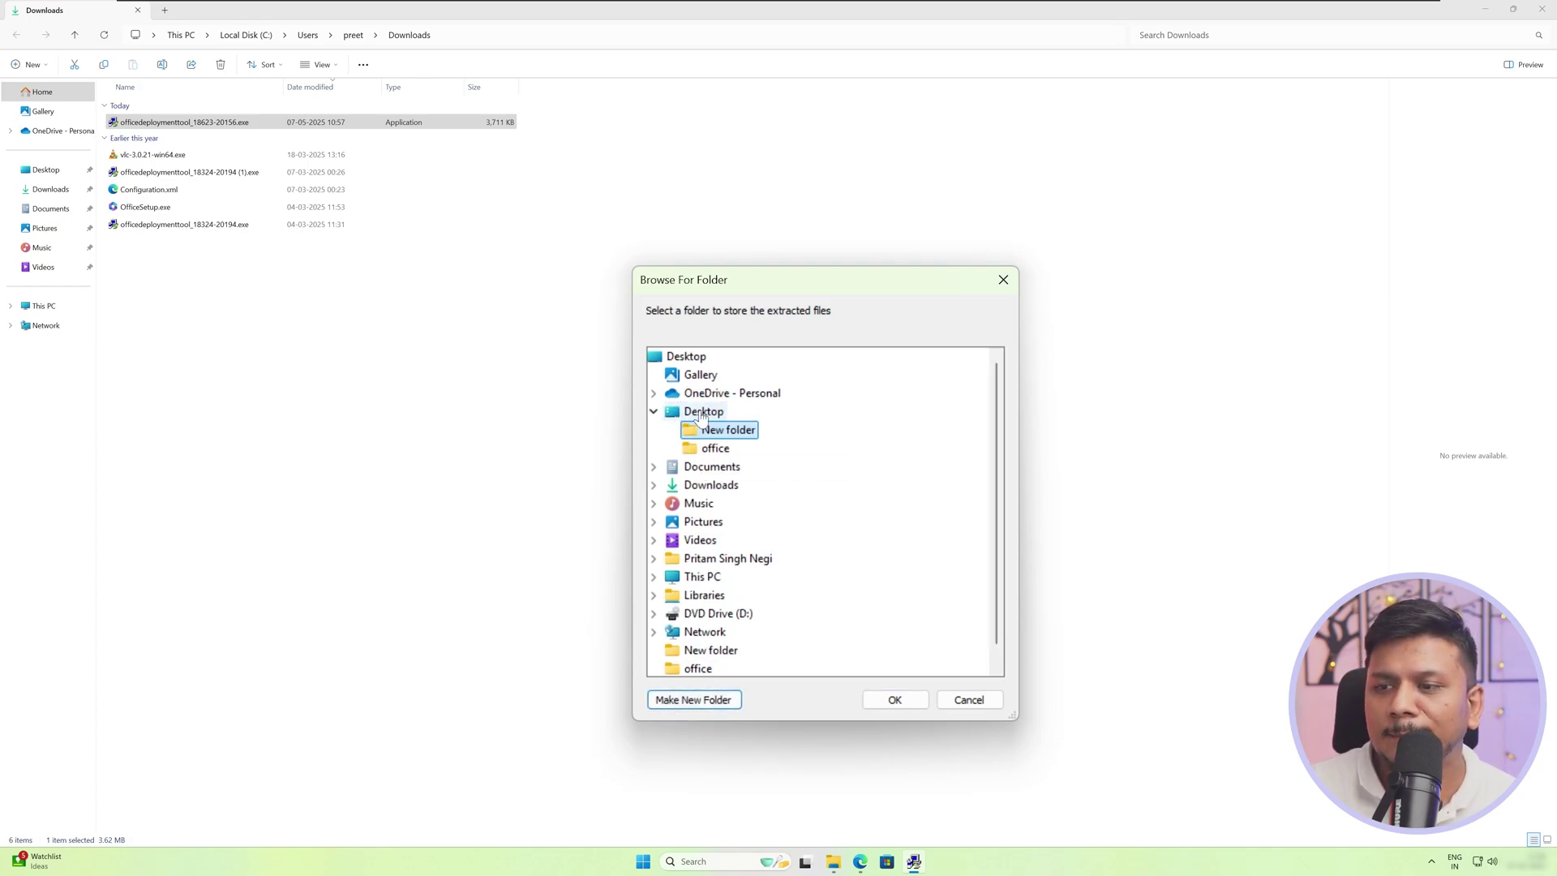
pyautogui.rightClick(720, 427)
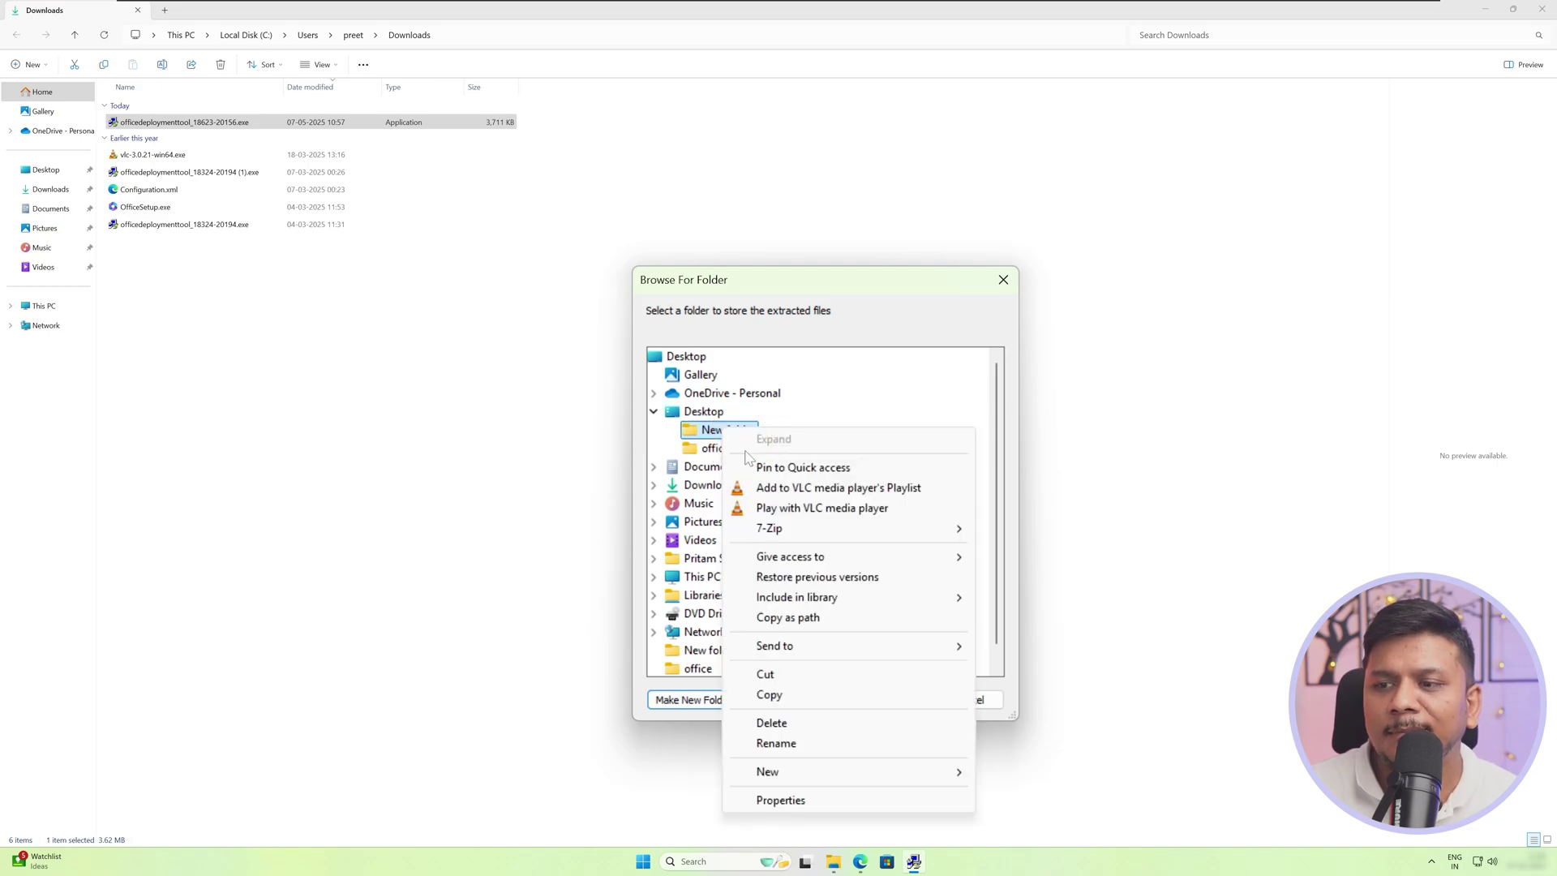
pyautogui.press('Escape')
pyautogui.write('ofc')
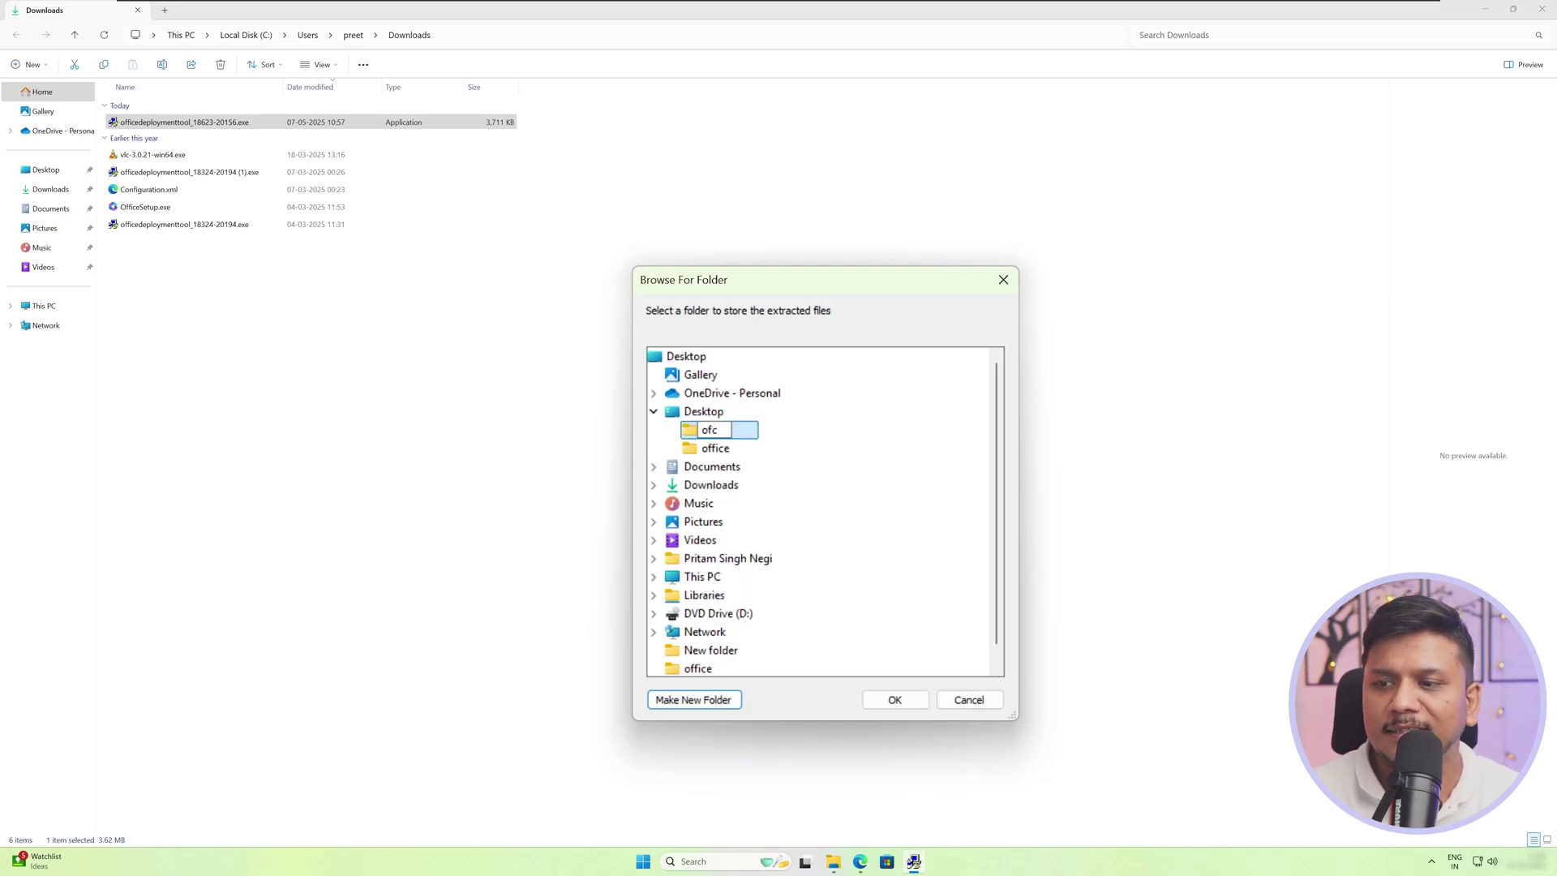
pyautogui.press('Return')
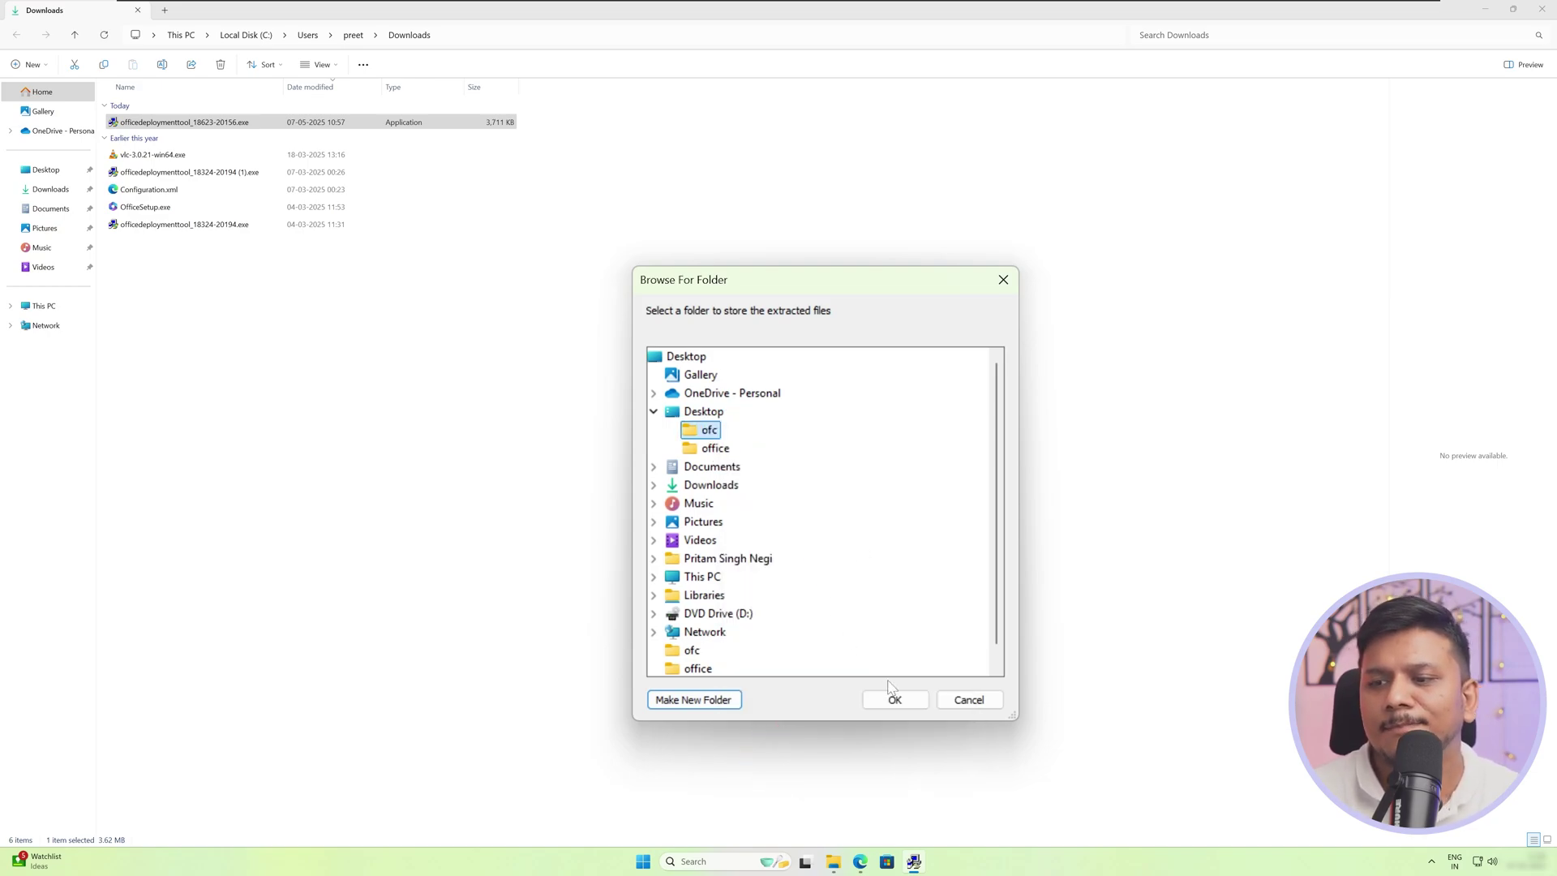
pyautogui.click(911, 706)
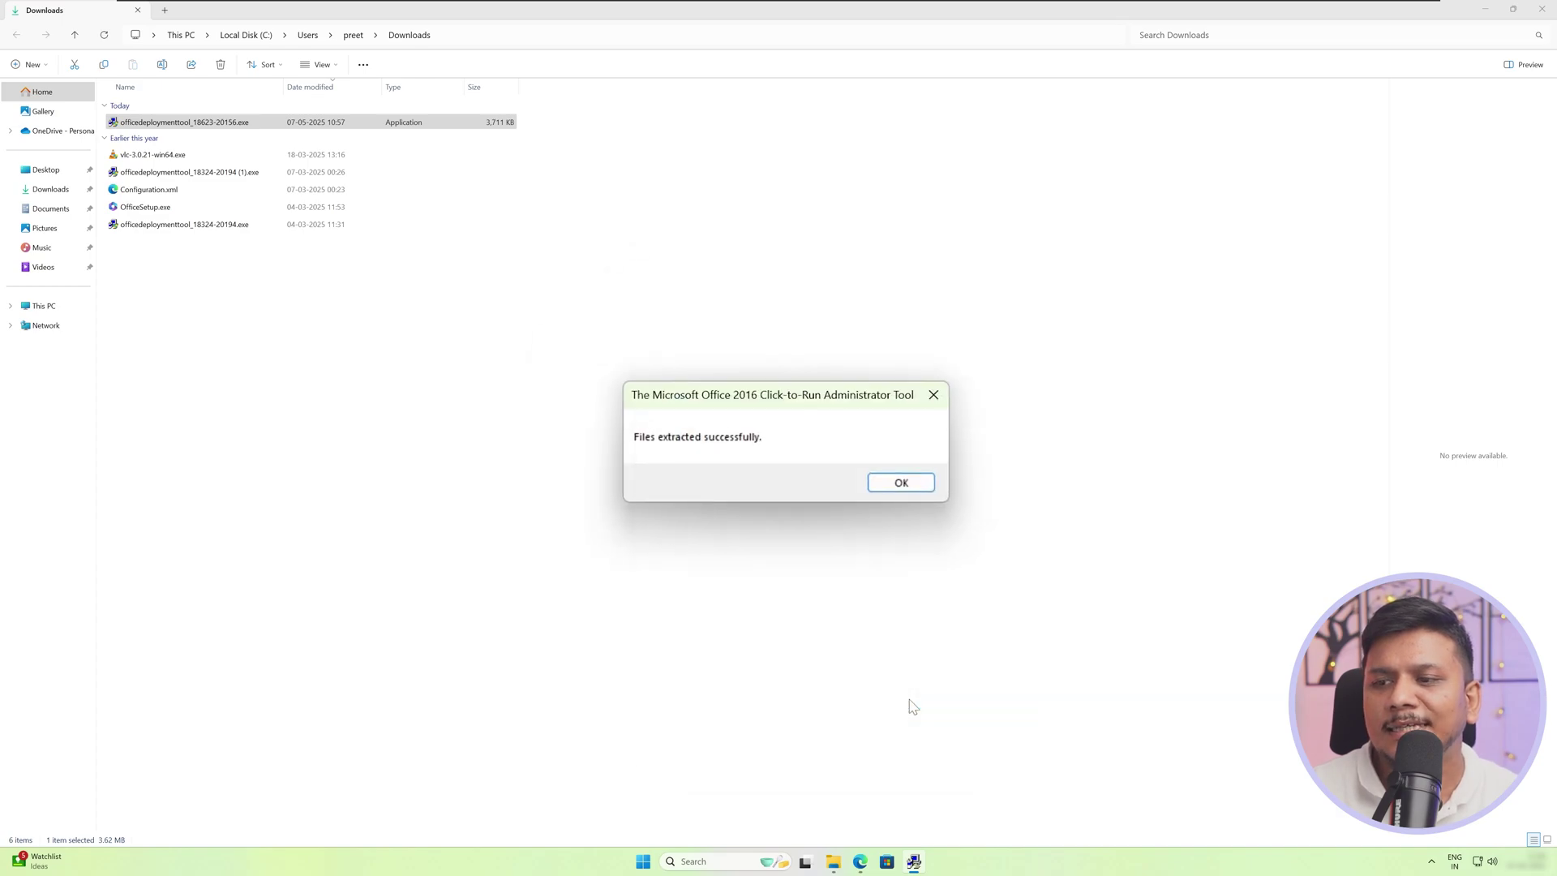
pyautogui.click(902, 483)
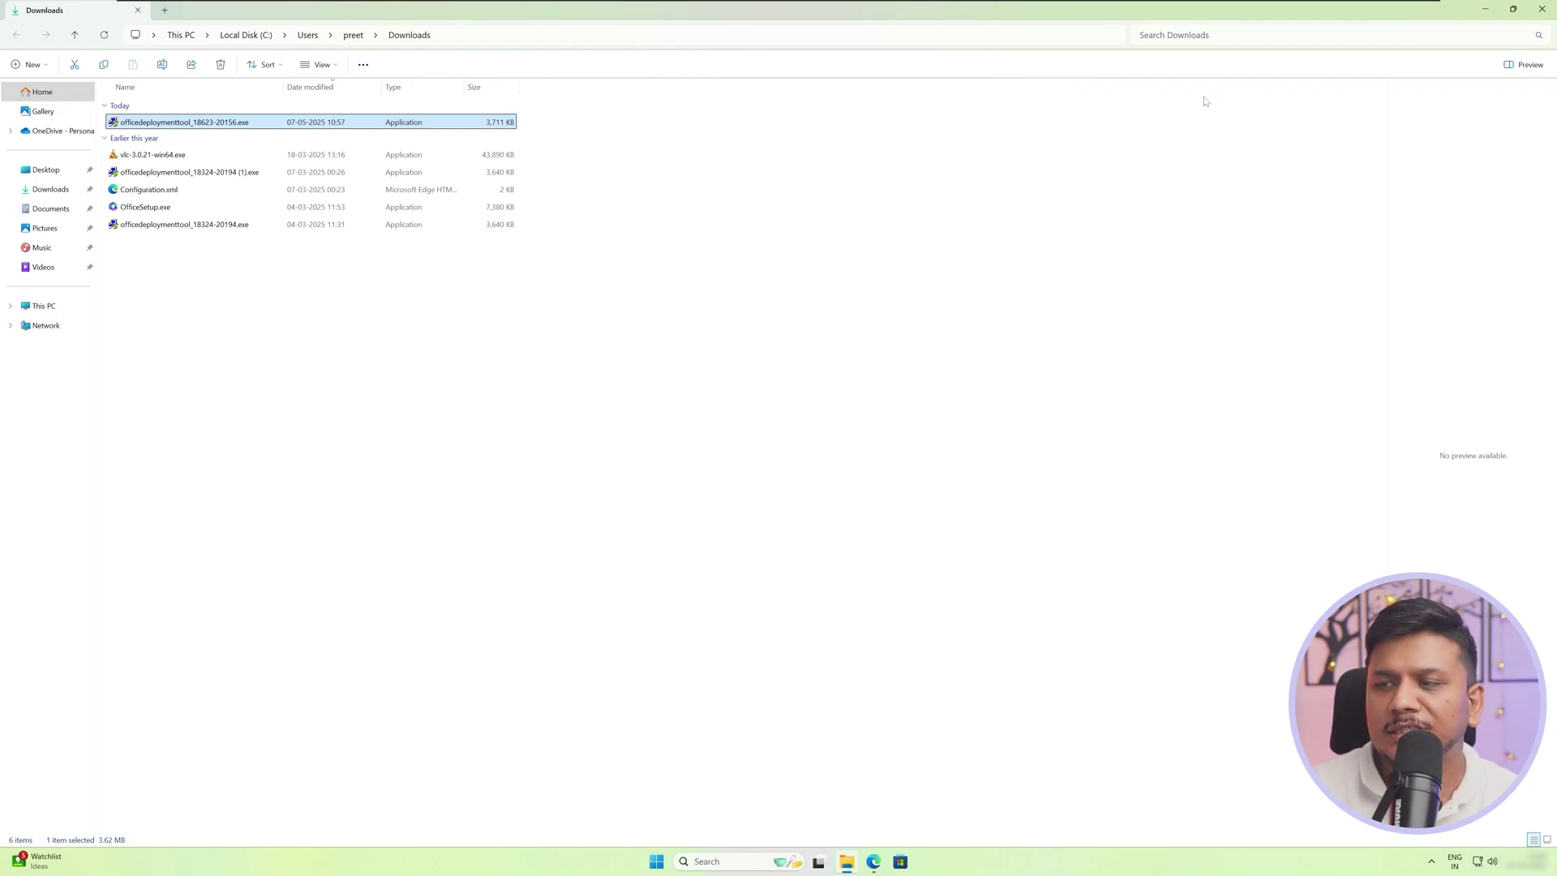
# Minimize the open windows and turn on the display of desktop icons.
pyautogui.click(1488, 14)
pyautogui.click(1488, 10)
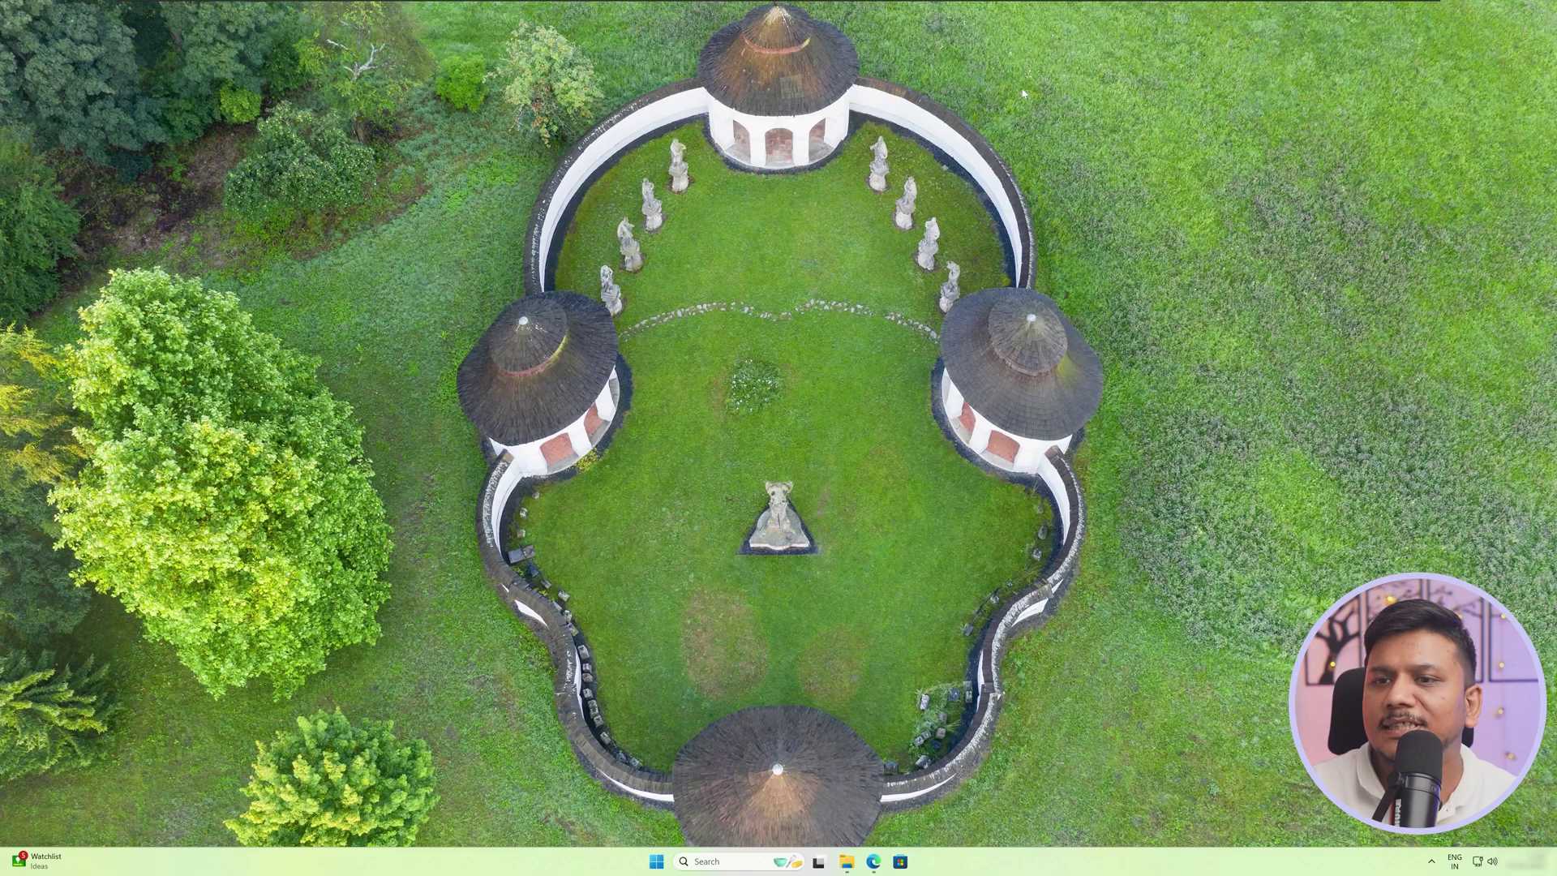
pyautogui.rightClick(728, 114)
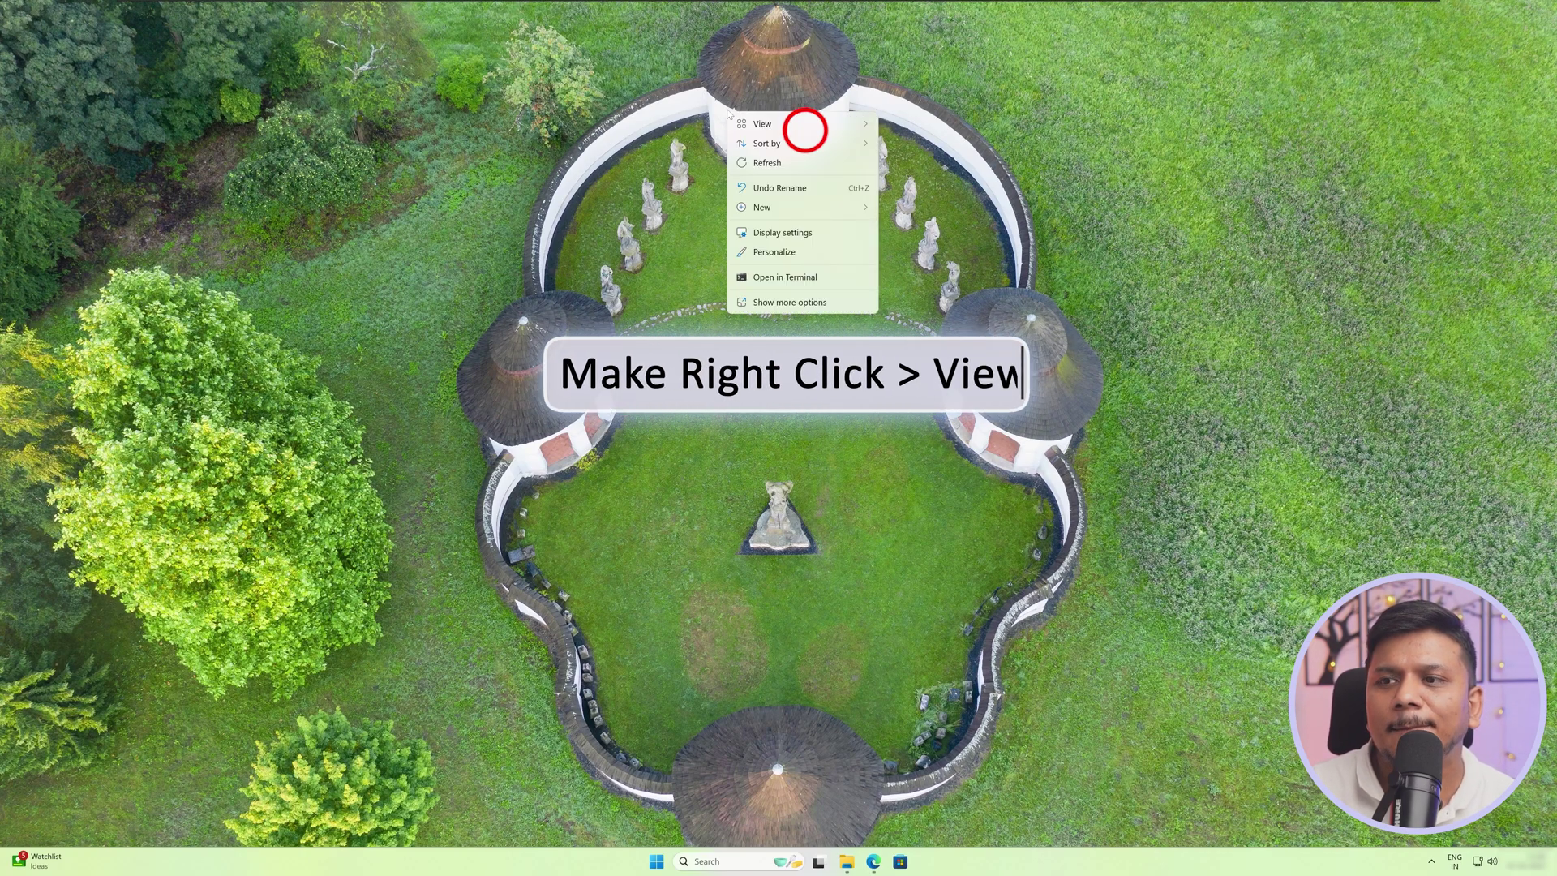
pyautogui.moveTo(803, 128)
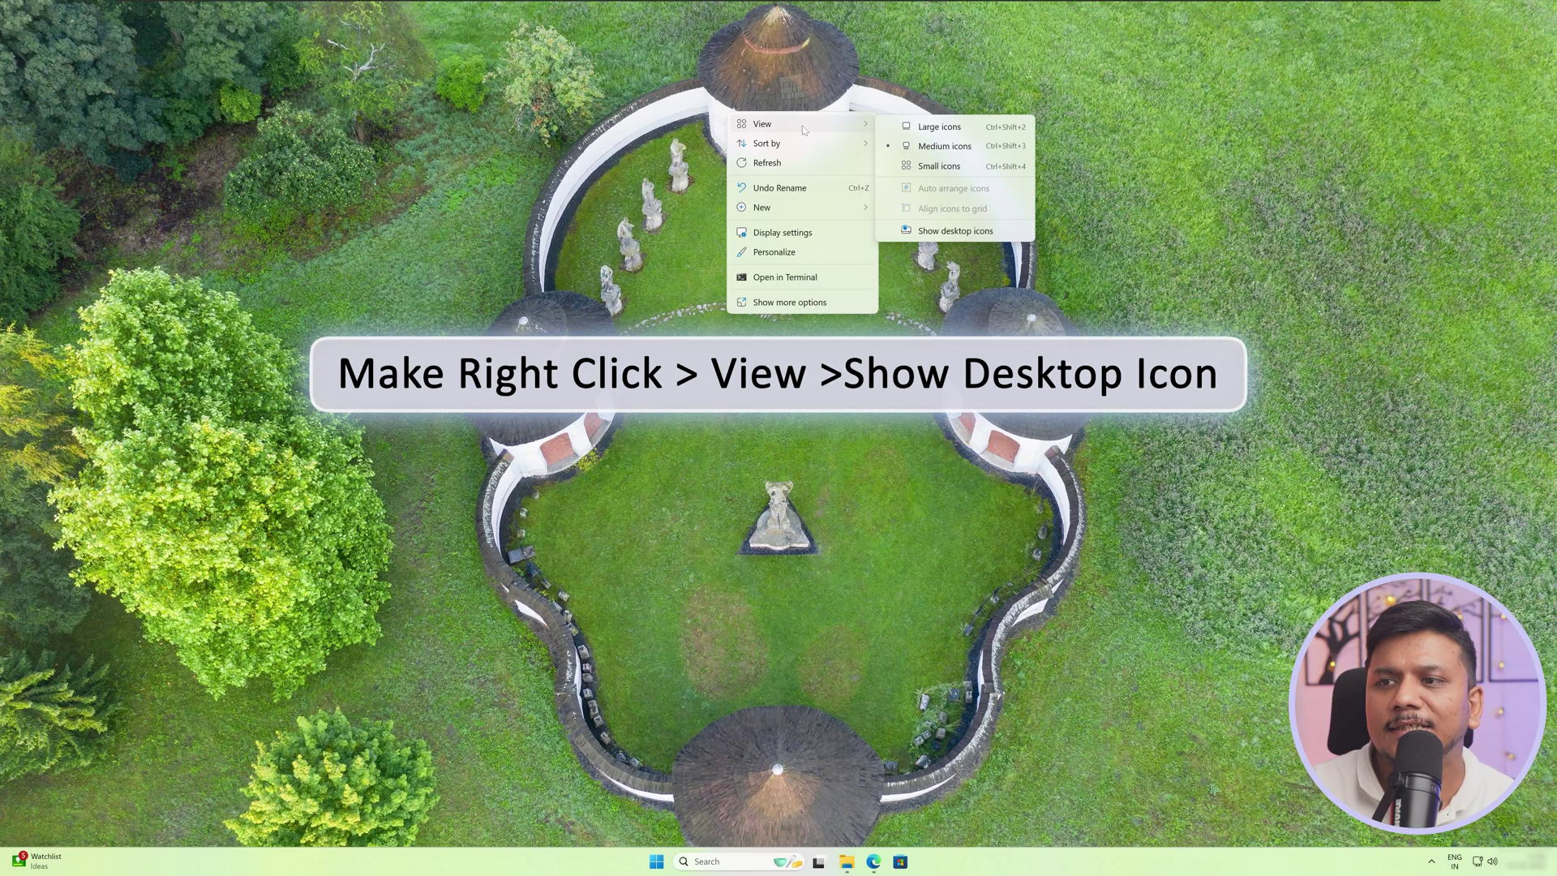
pyautogui.click(956, 230)
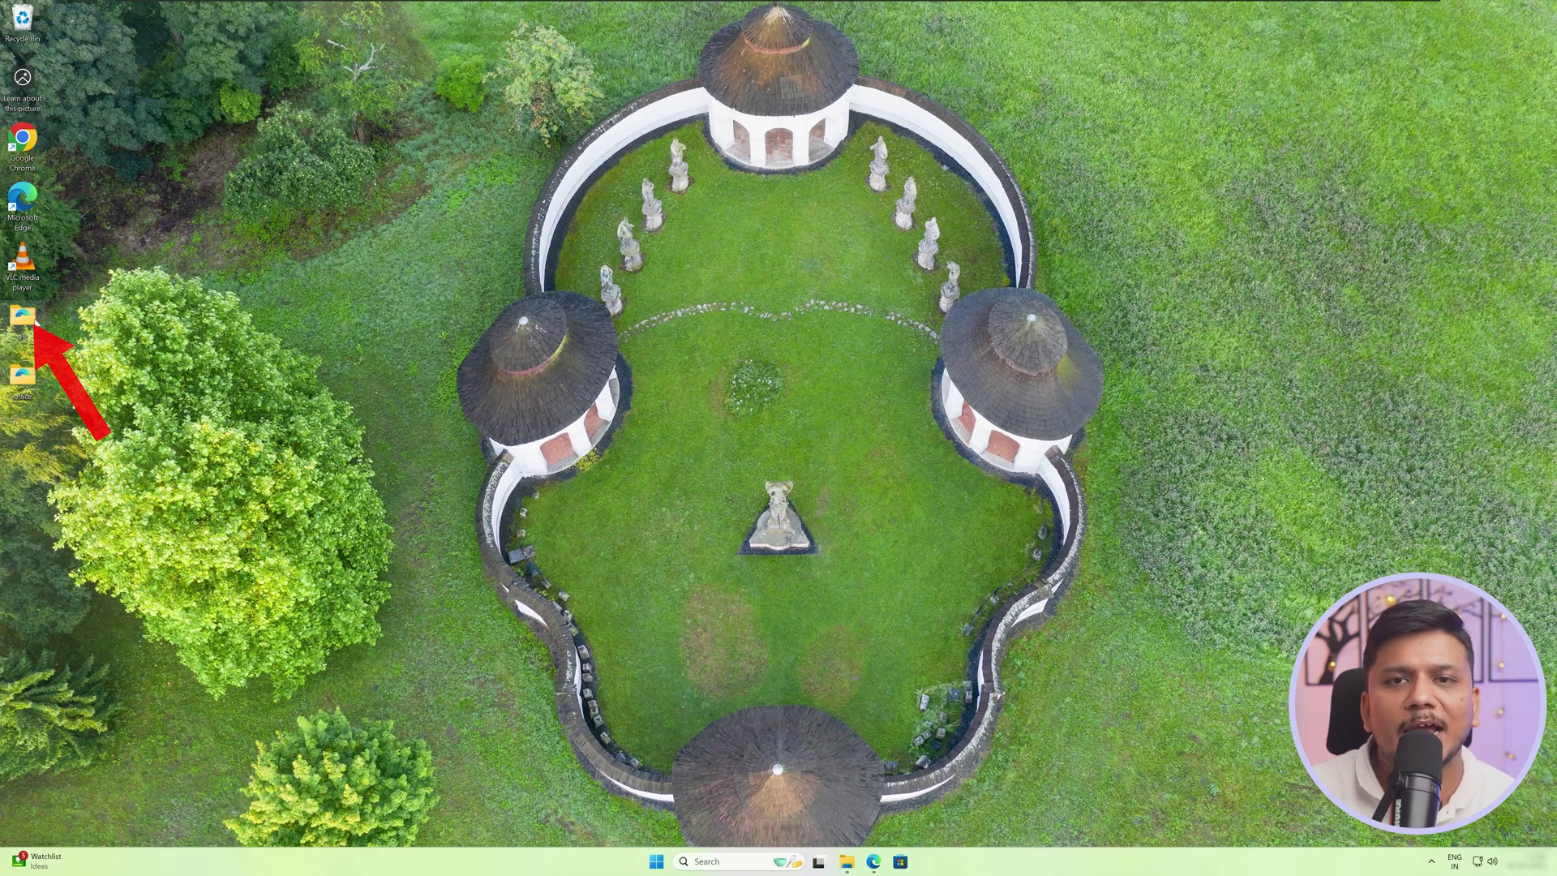
# Permanently delete the office folder from the desktop and open the ofc folder.
pyautogui.press('Delete')
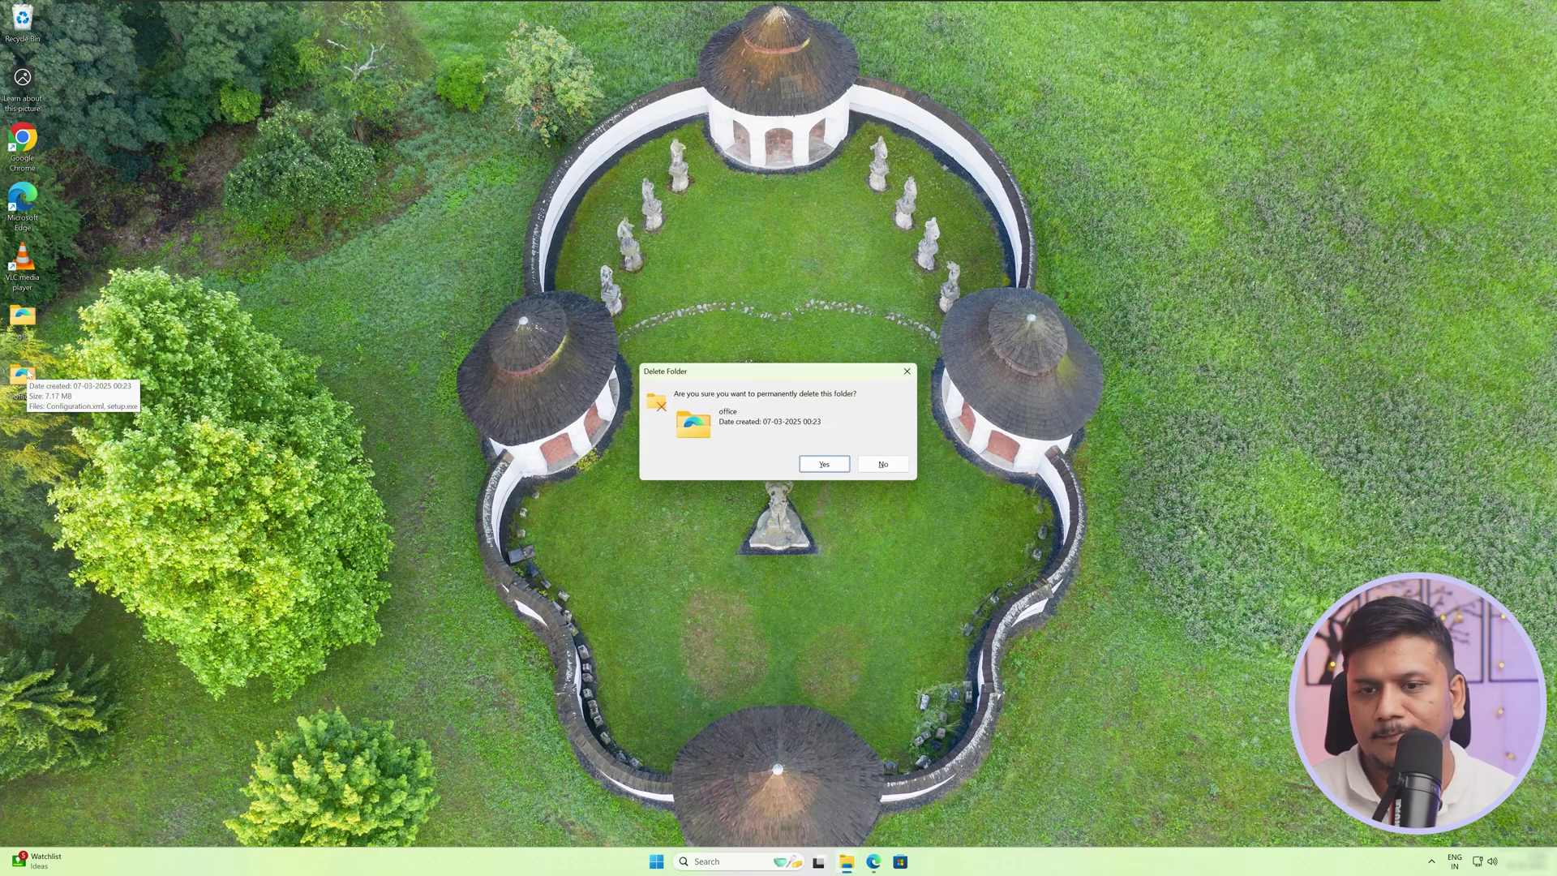
pyautogui.press('Return')
pyautogui.doubleClick(22, 317)
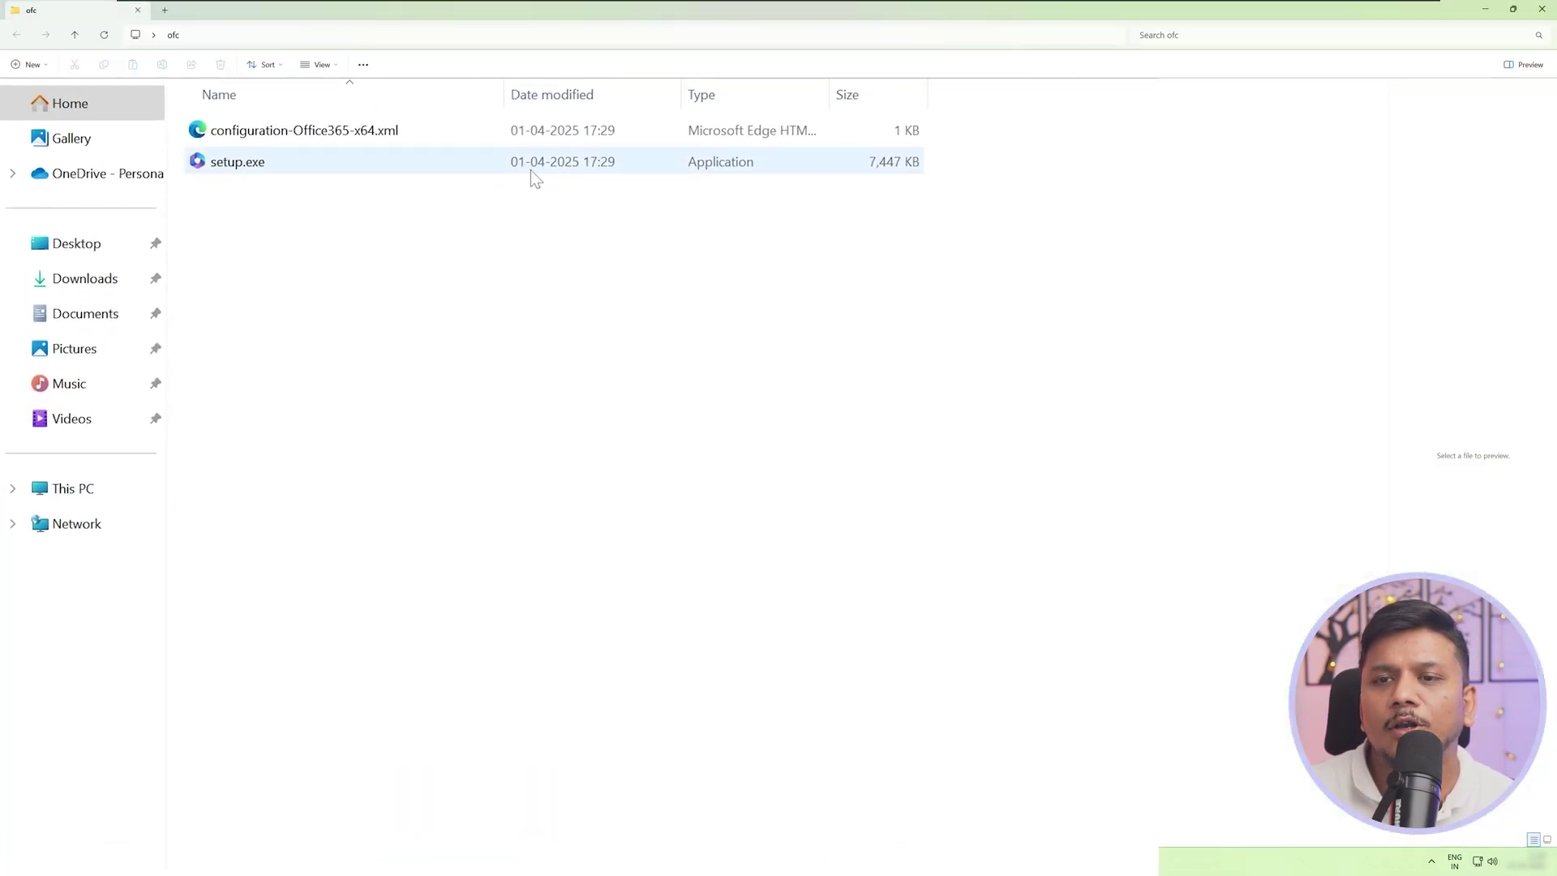
# Delete configuration-Office365-x64.xml from the ofc folder.
pyautogui.click(531, 131)
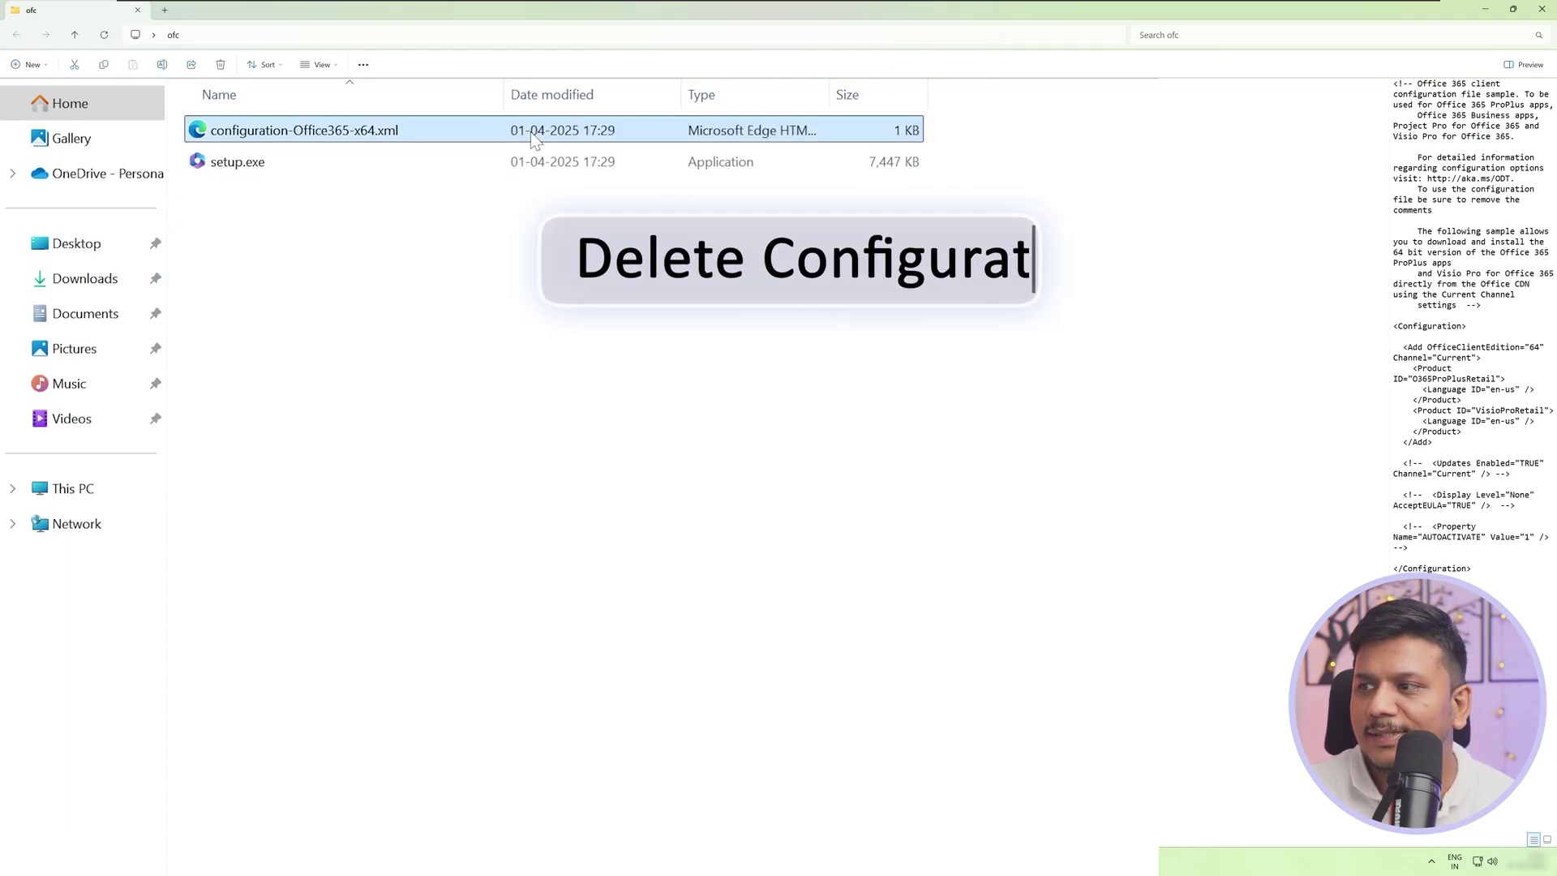
pyautogui.rightClick(266, 139)
pyautogui.click(265, 139)
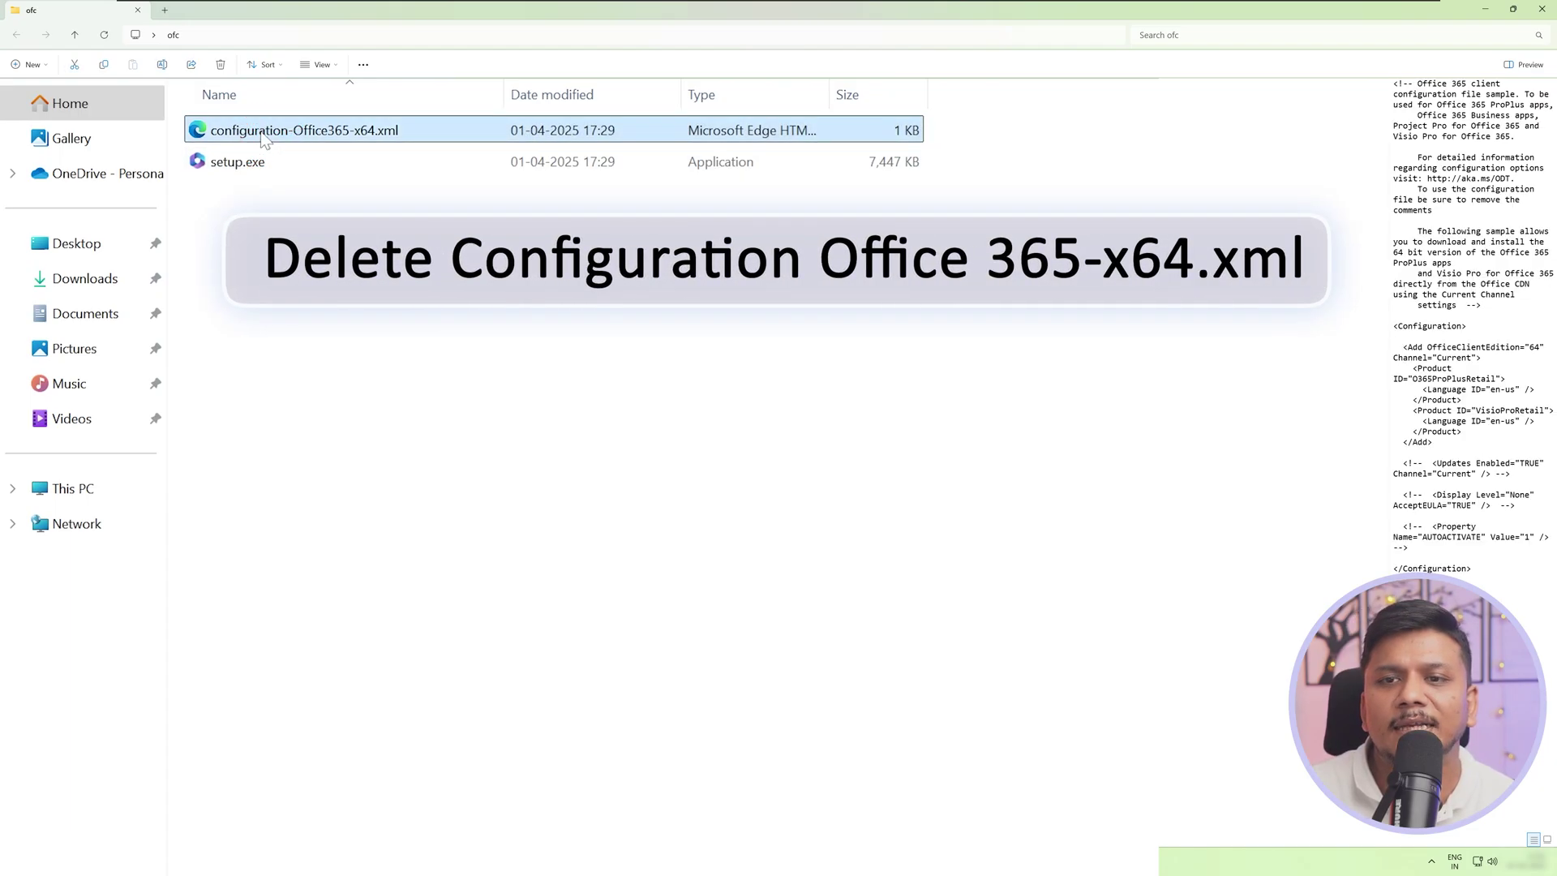
pyautogui.rightClick(265, 140)
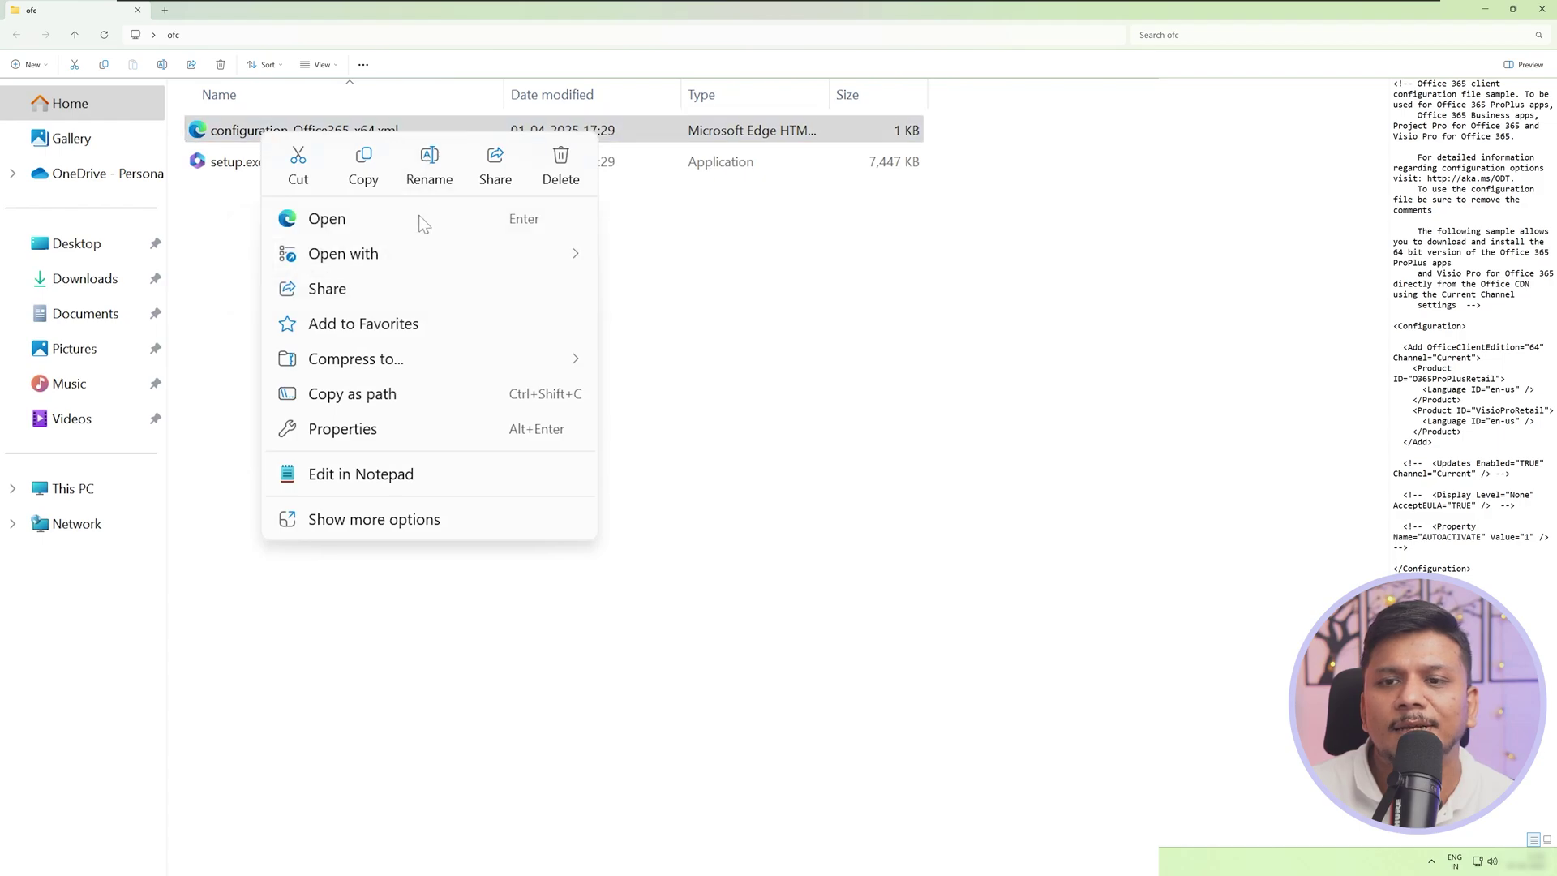
pyautogui.click(560, 160)
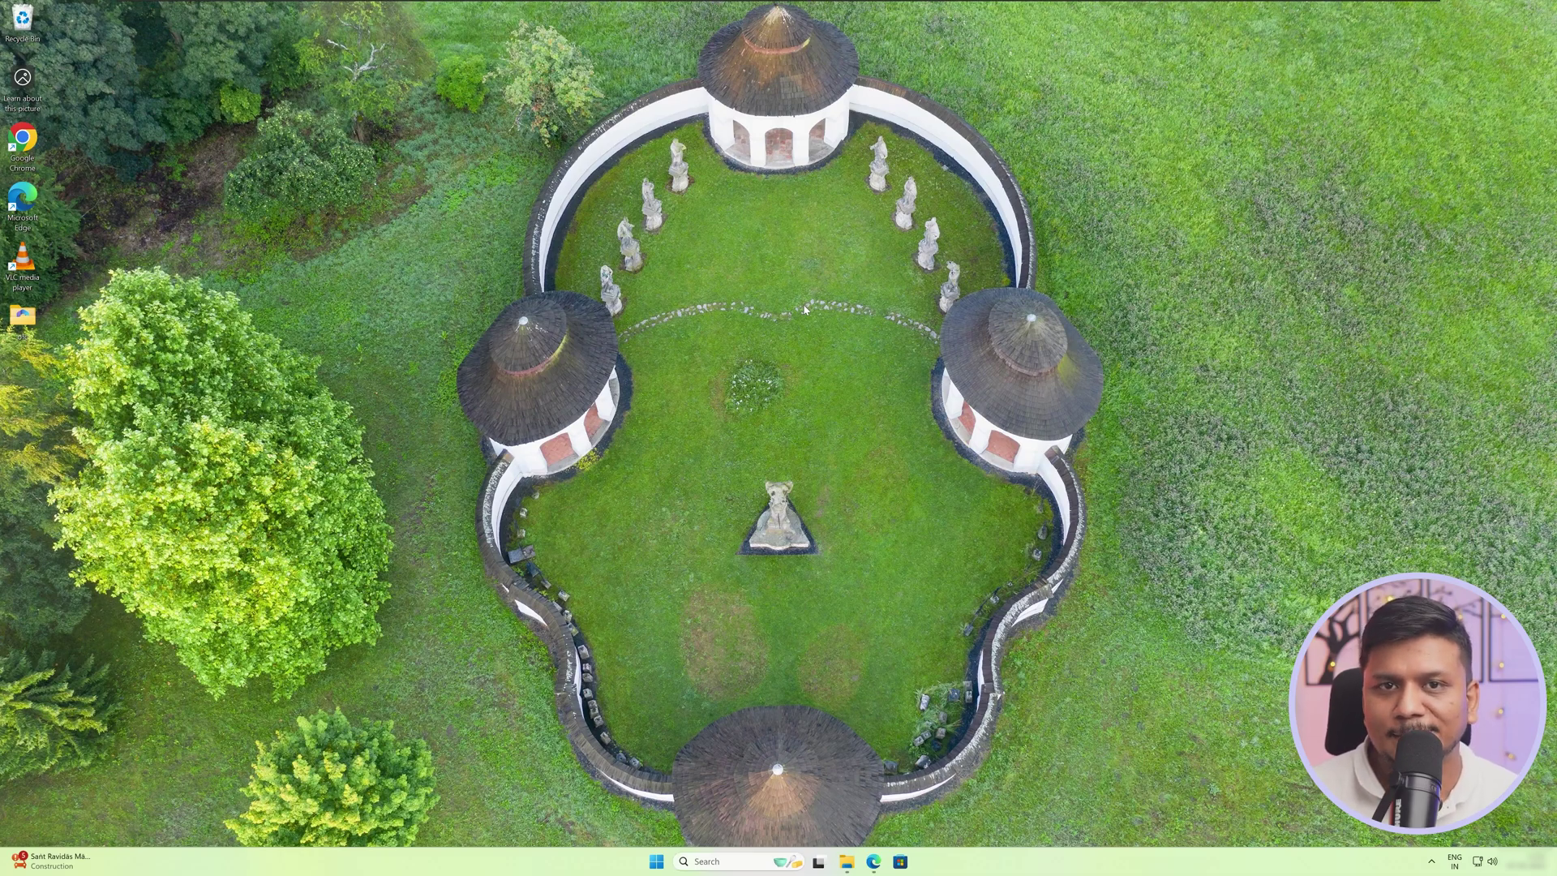
# Return to the browser, search for office customization tool in a new tab and open the Microsoft 365 Apps admin center result.
pyautogui.click(874, 862)
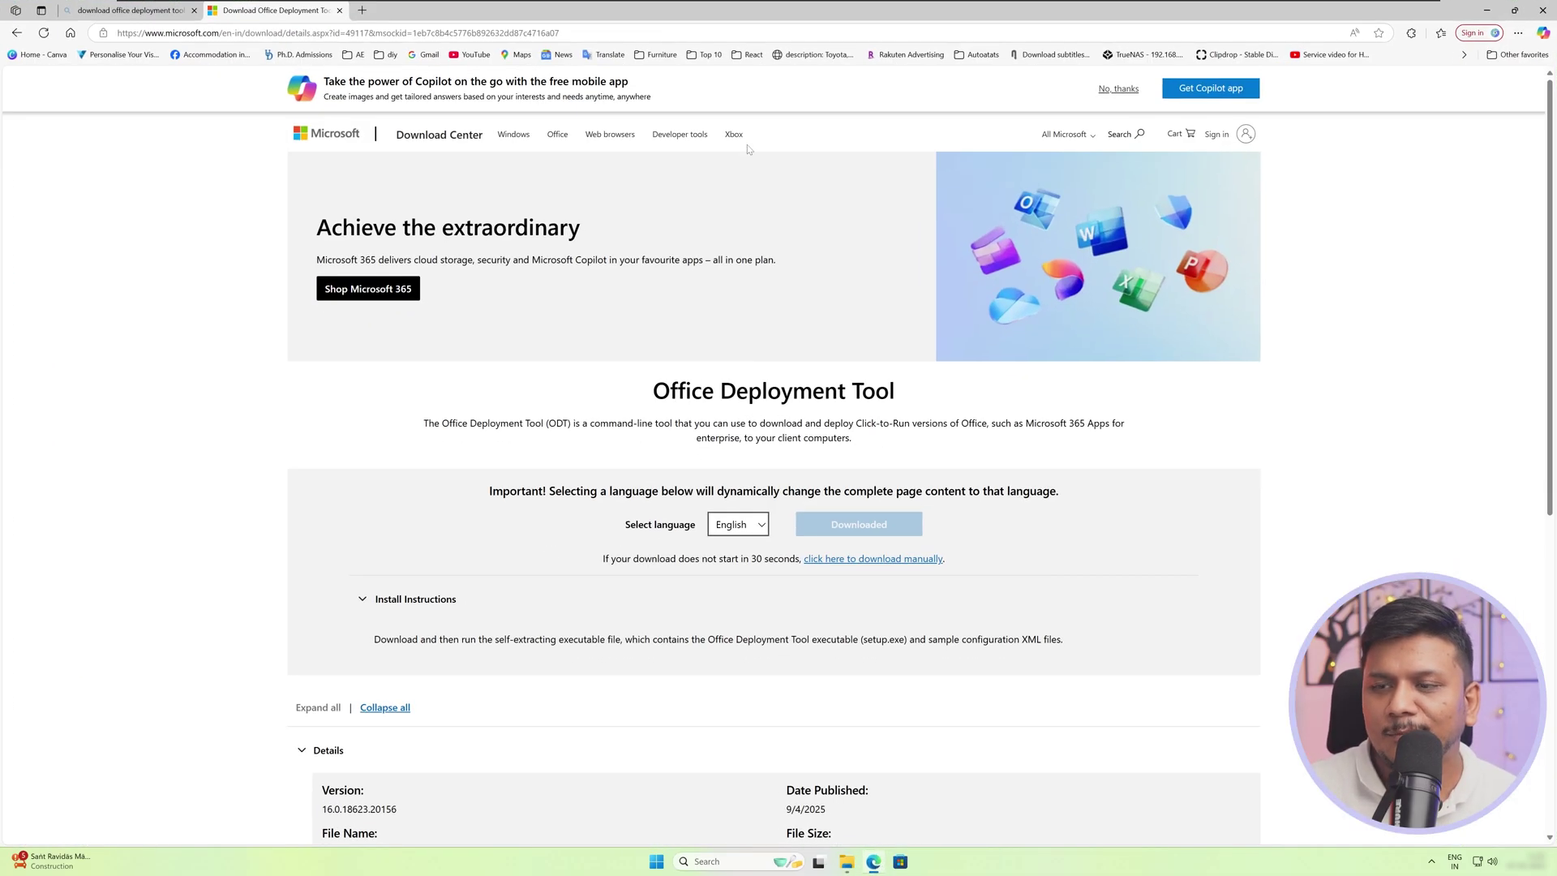
pyautogui.click(364, 10)
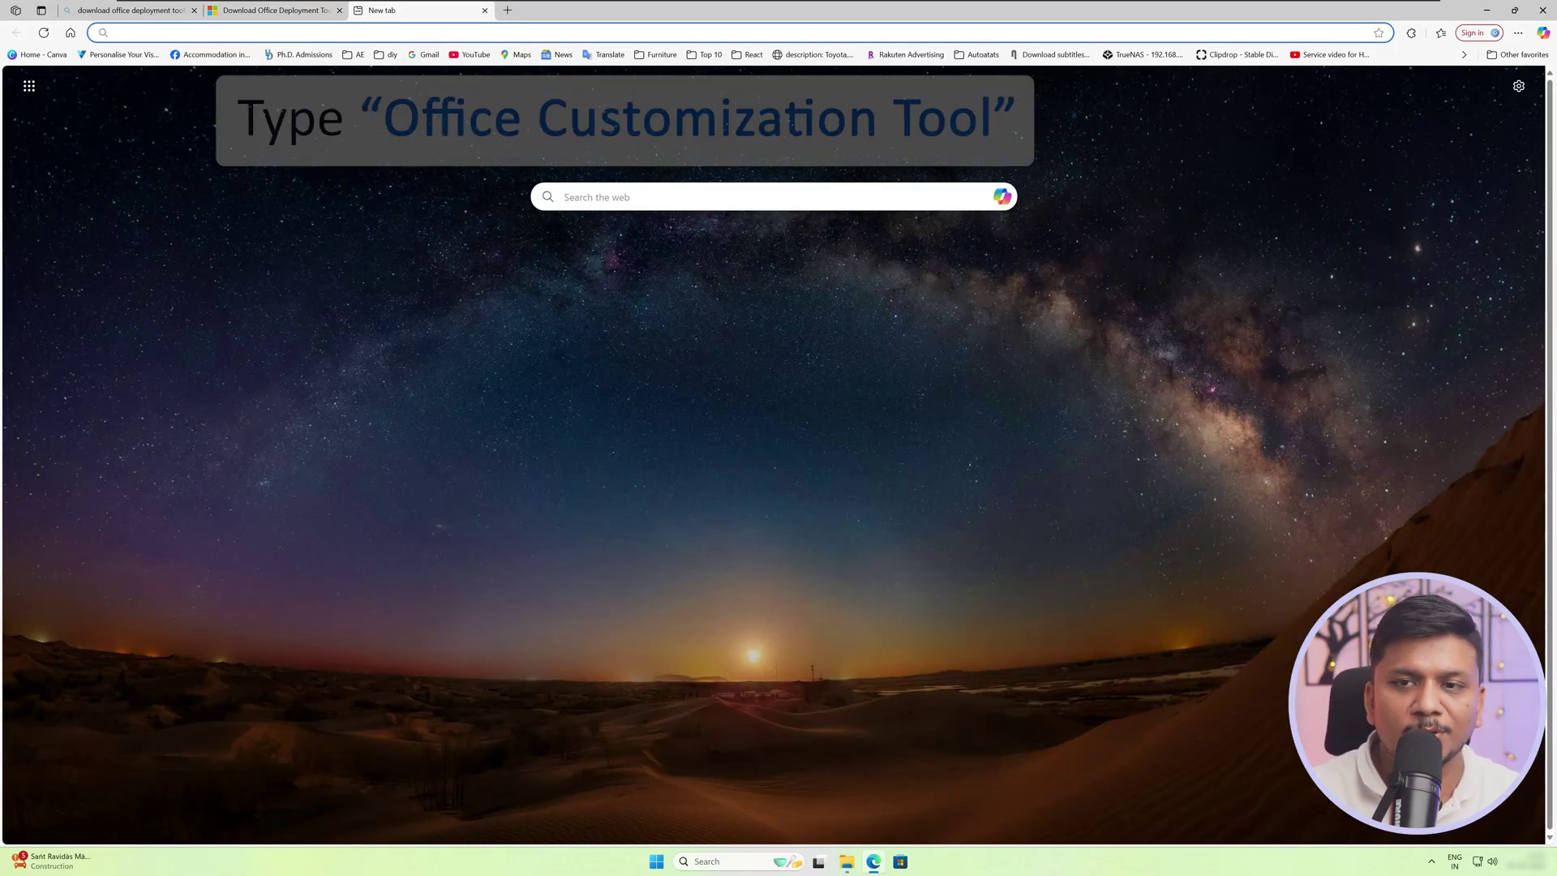
pyautogui.write('office customization tool')
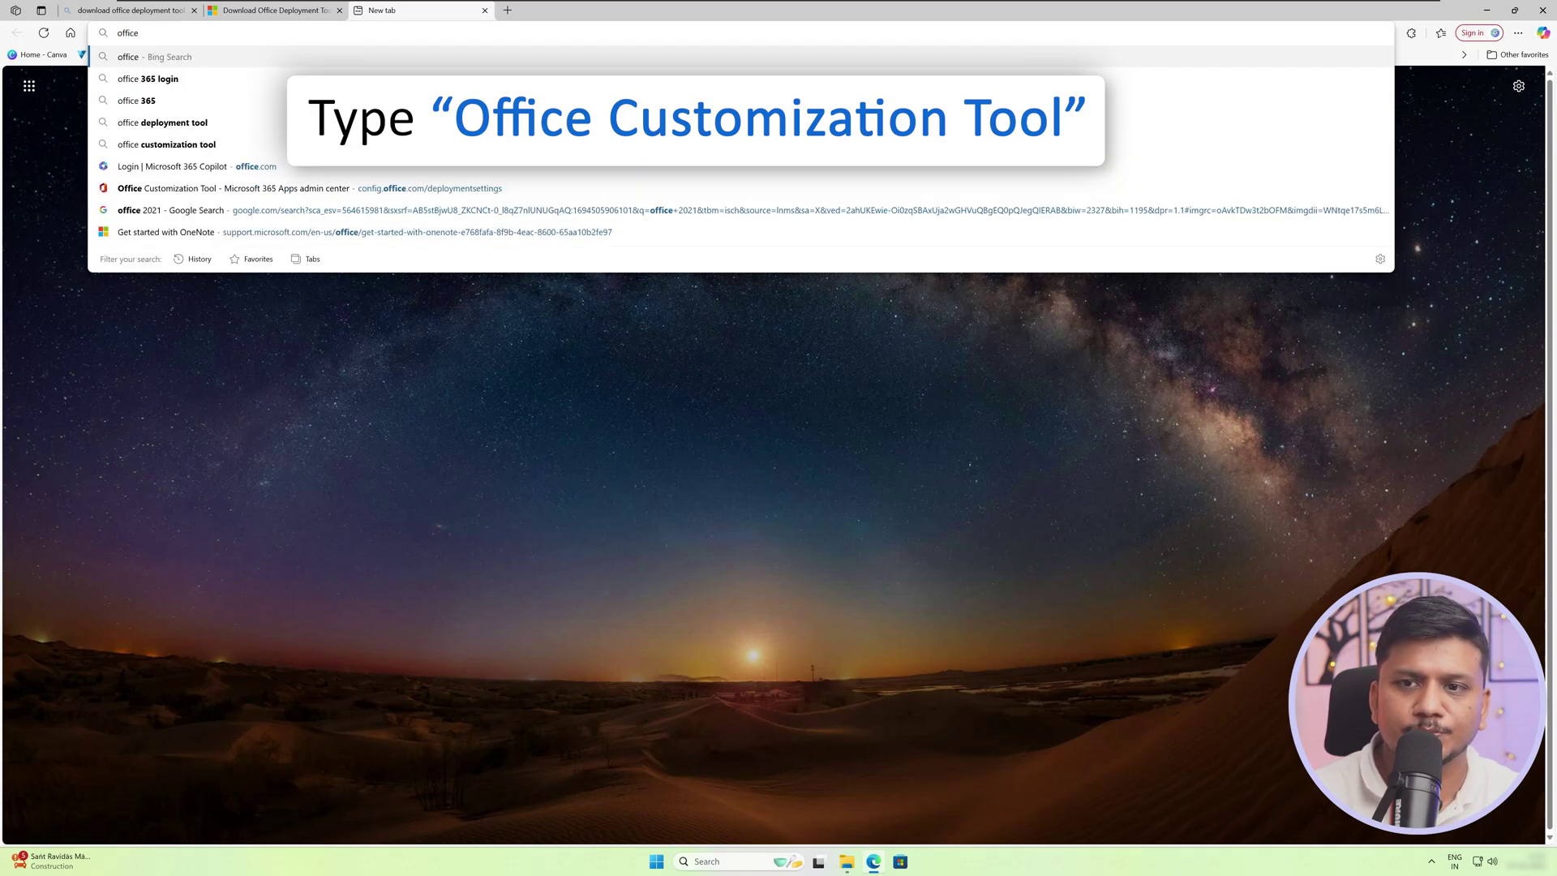
pyautogui.press('Return')
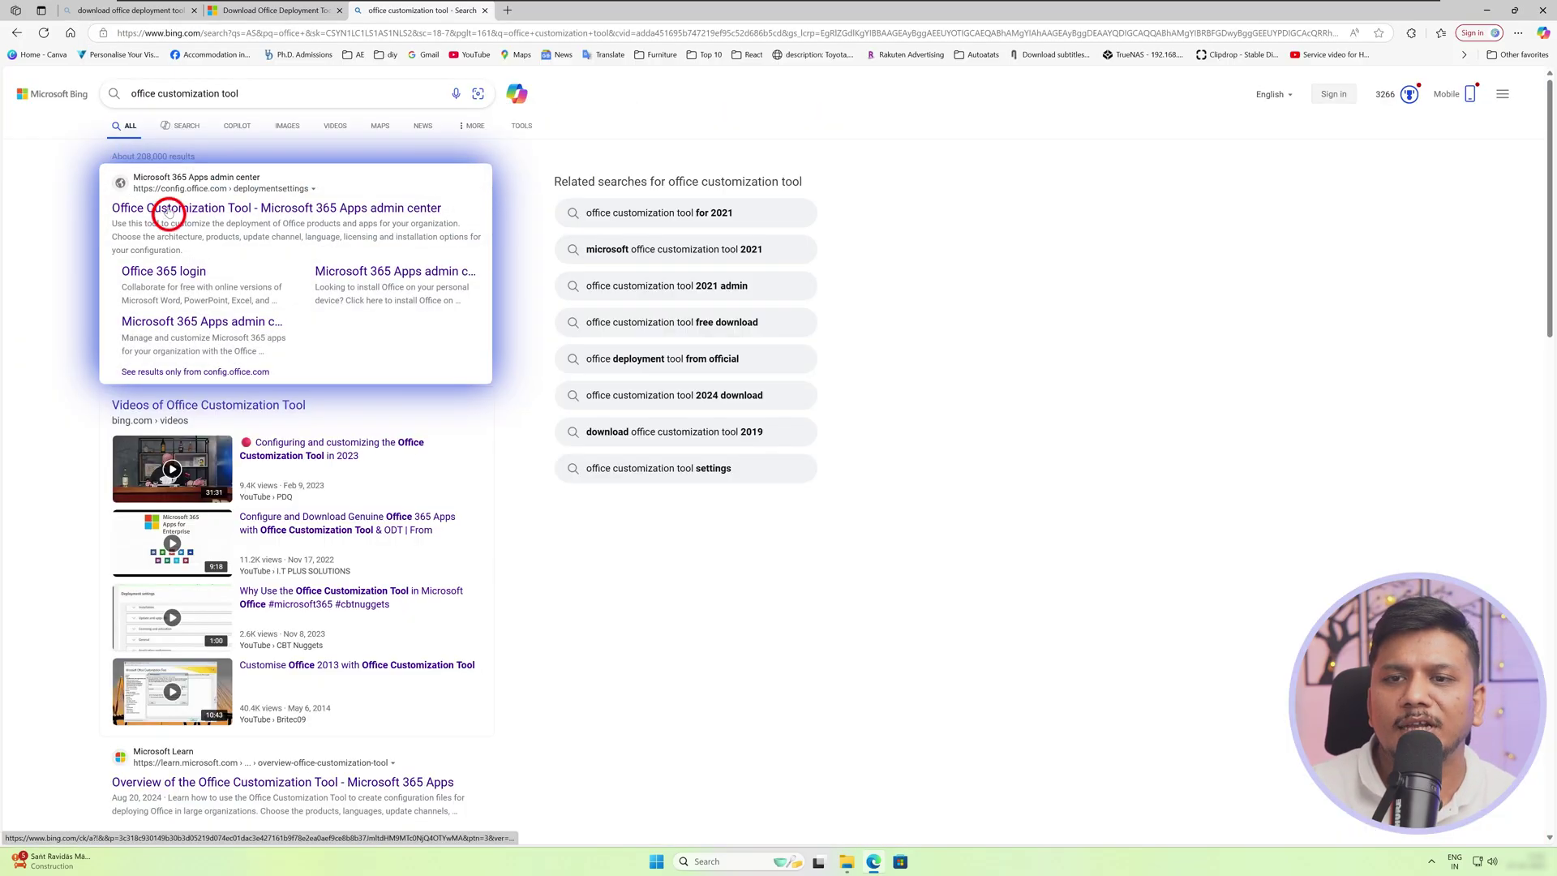
pyautogui.click(170, 211)
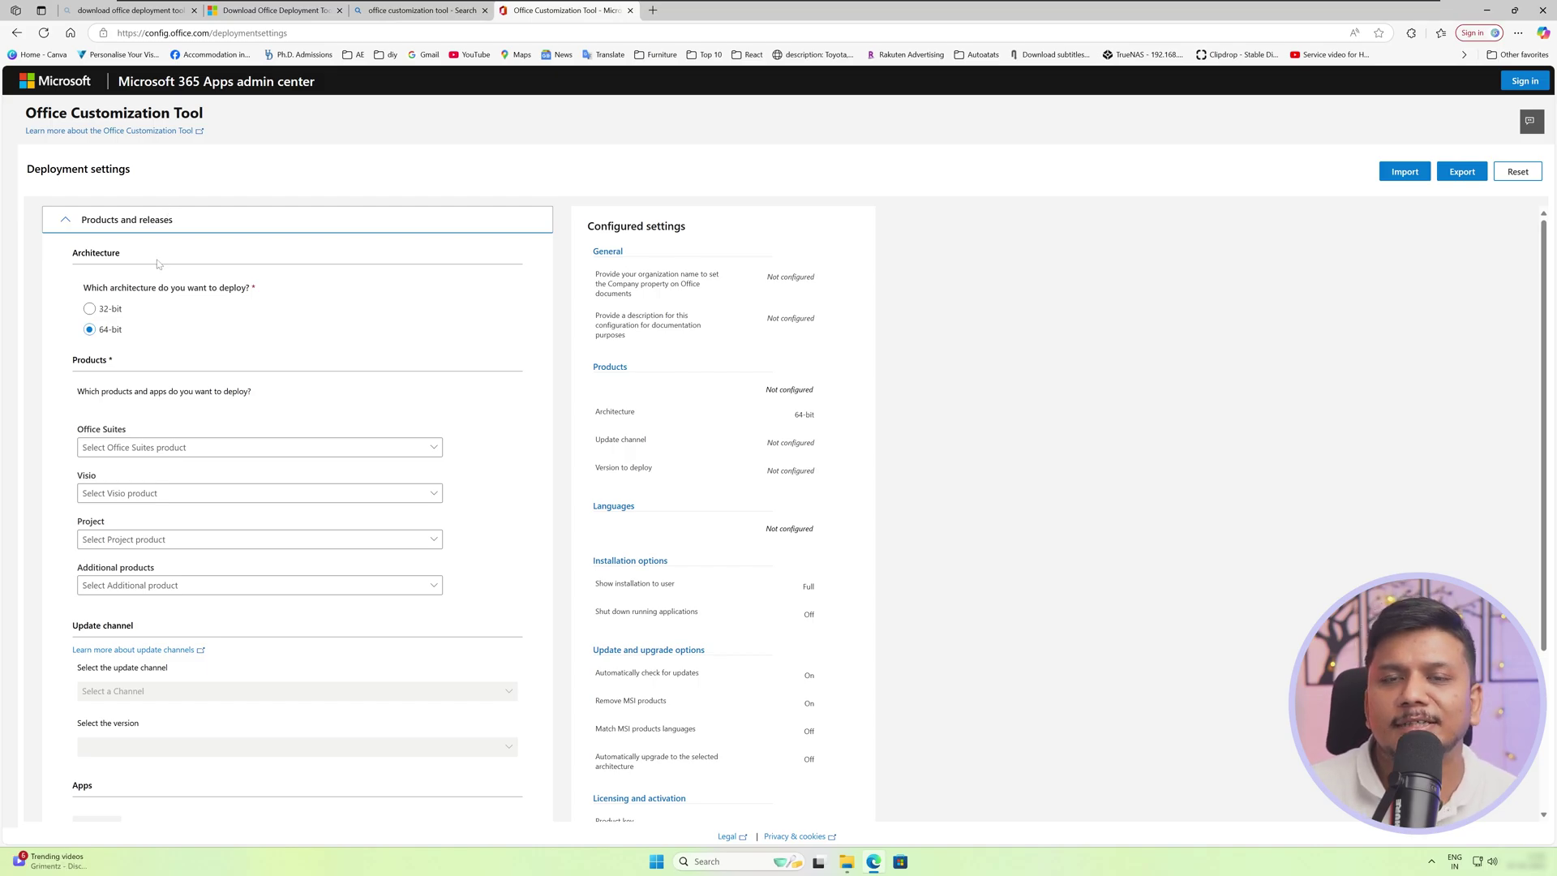
# Choose Microsoft 365 Apps for enterprise as the Office suite to deploy.
pyautogui.scroll(-1, 130, 319)
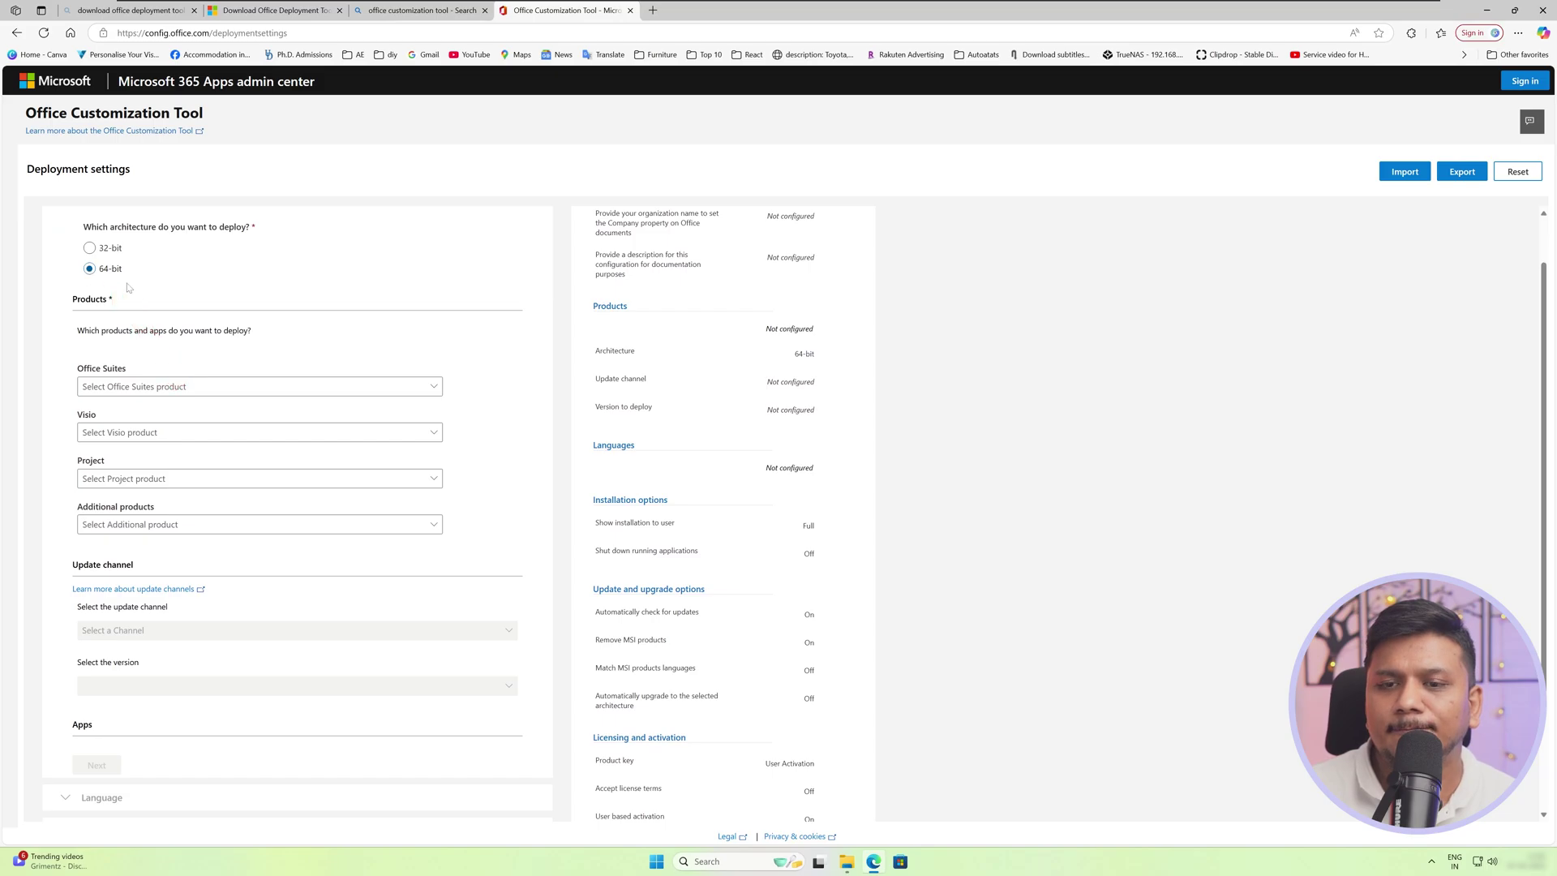
pyautogui.scroll(-2, 160, 306)
pyautogui.click(392, 265)
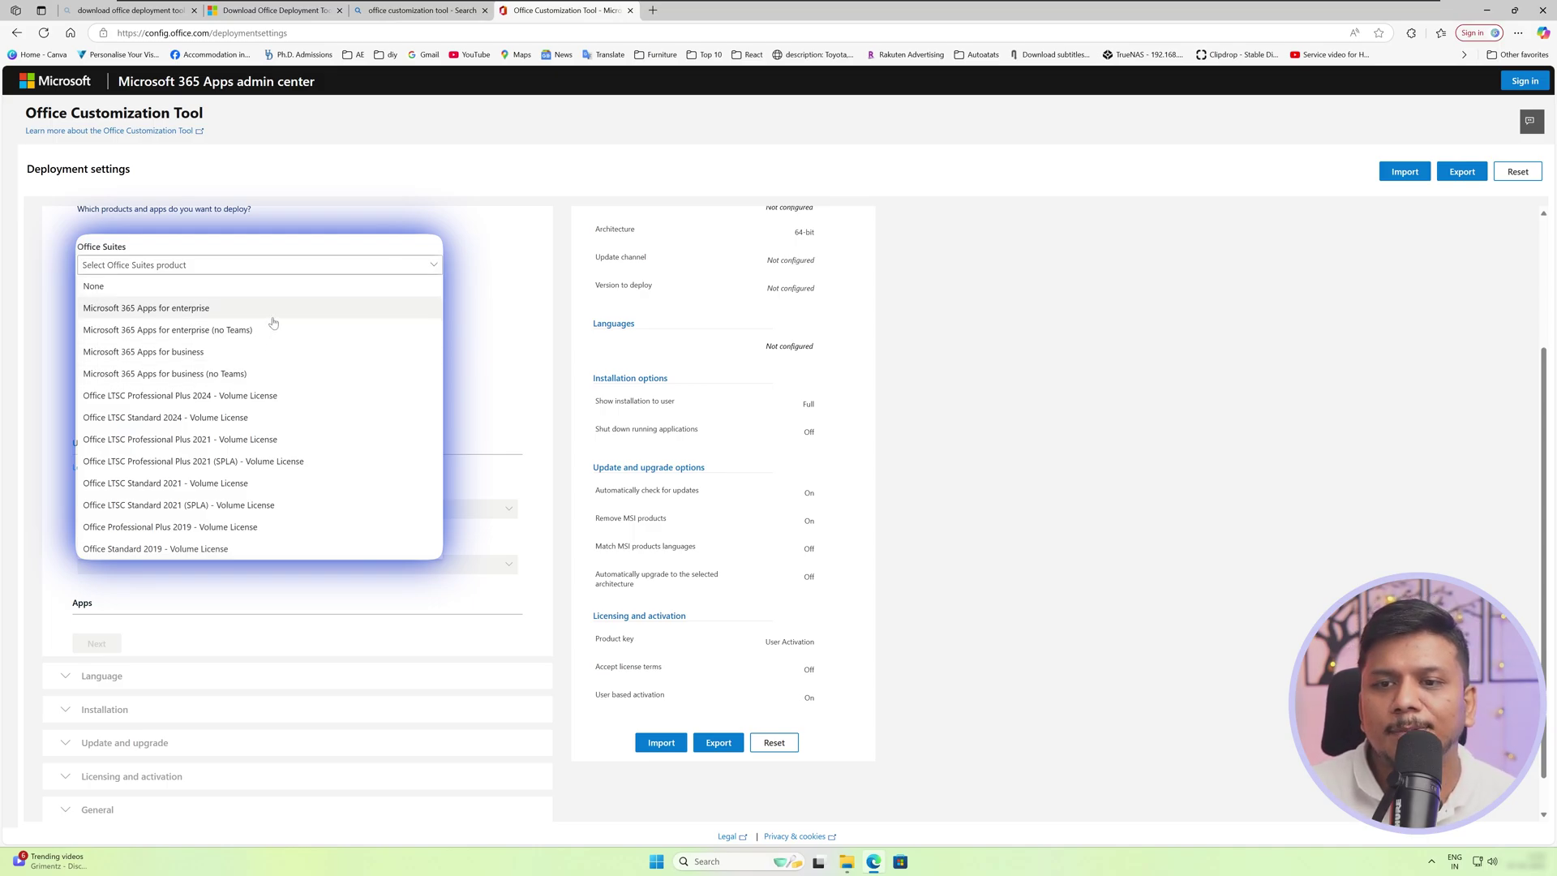
pyautogui.click(248, 308)
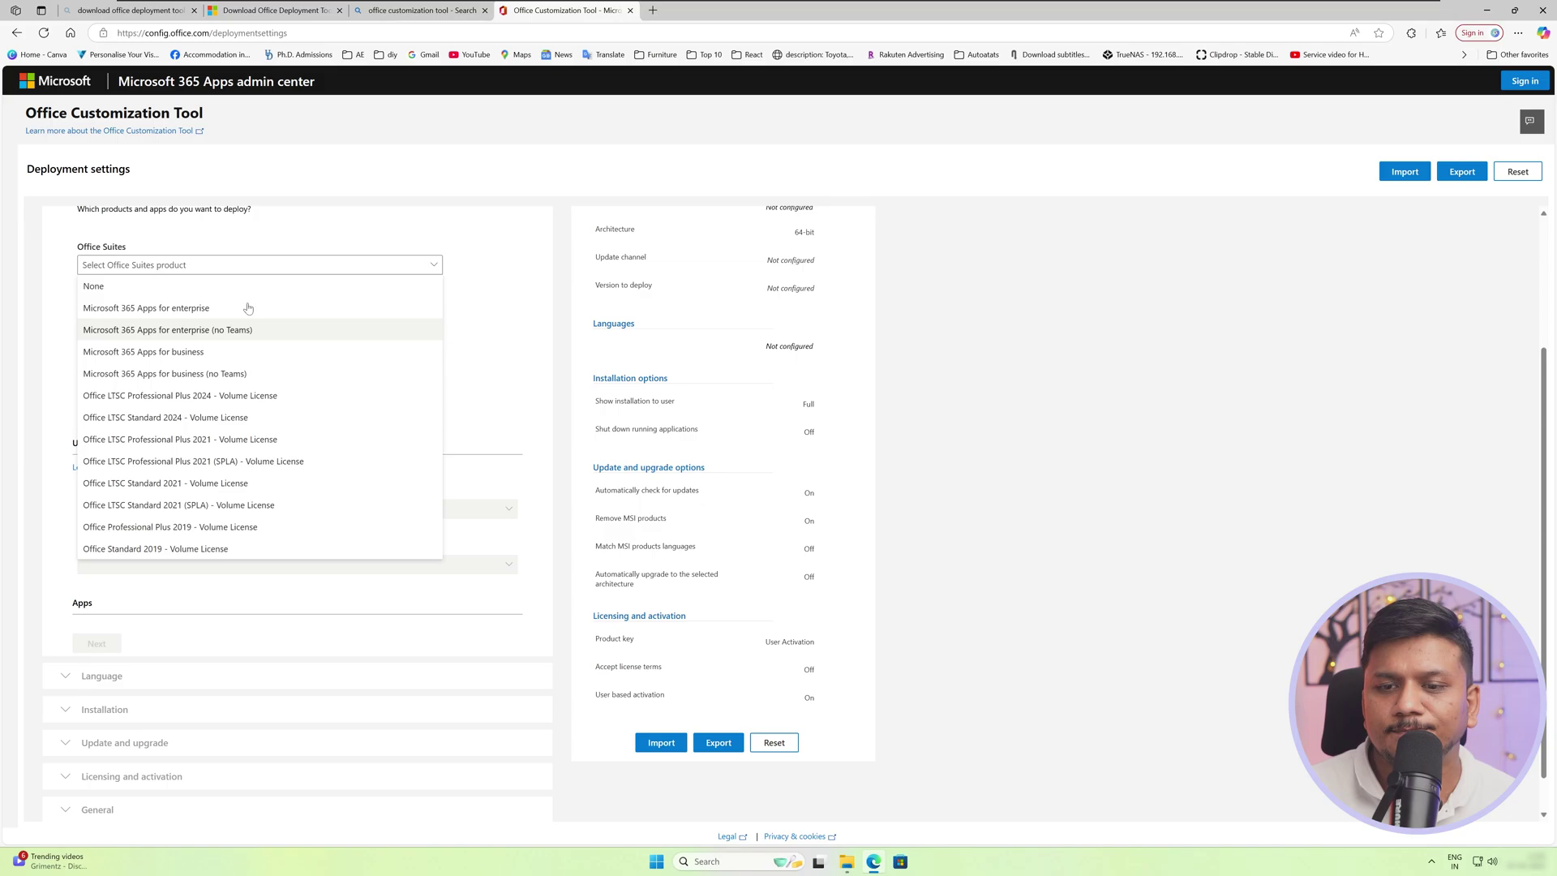
pyautogui.click(249, 309)
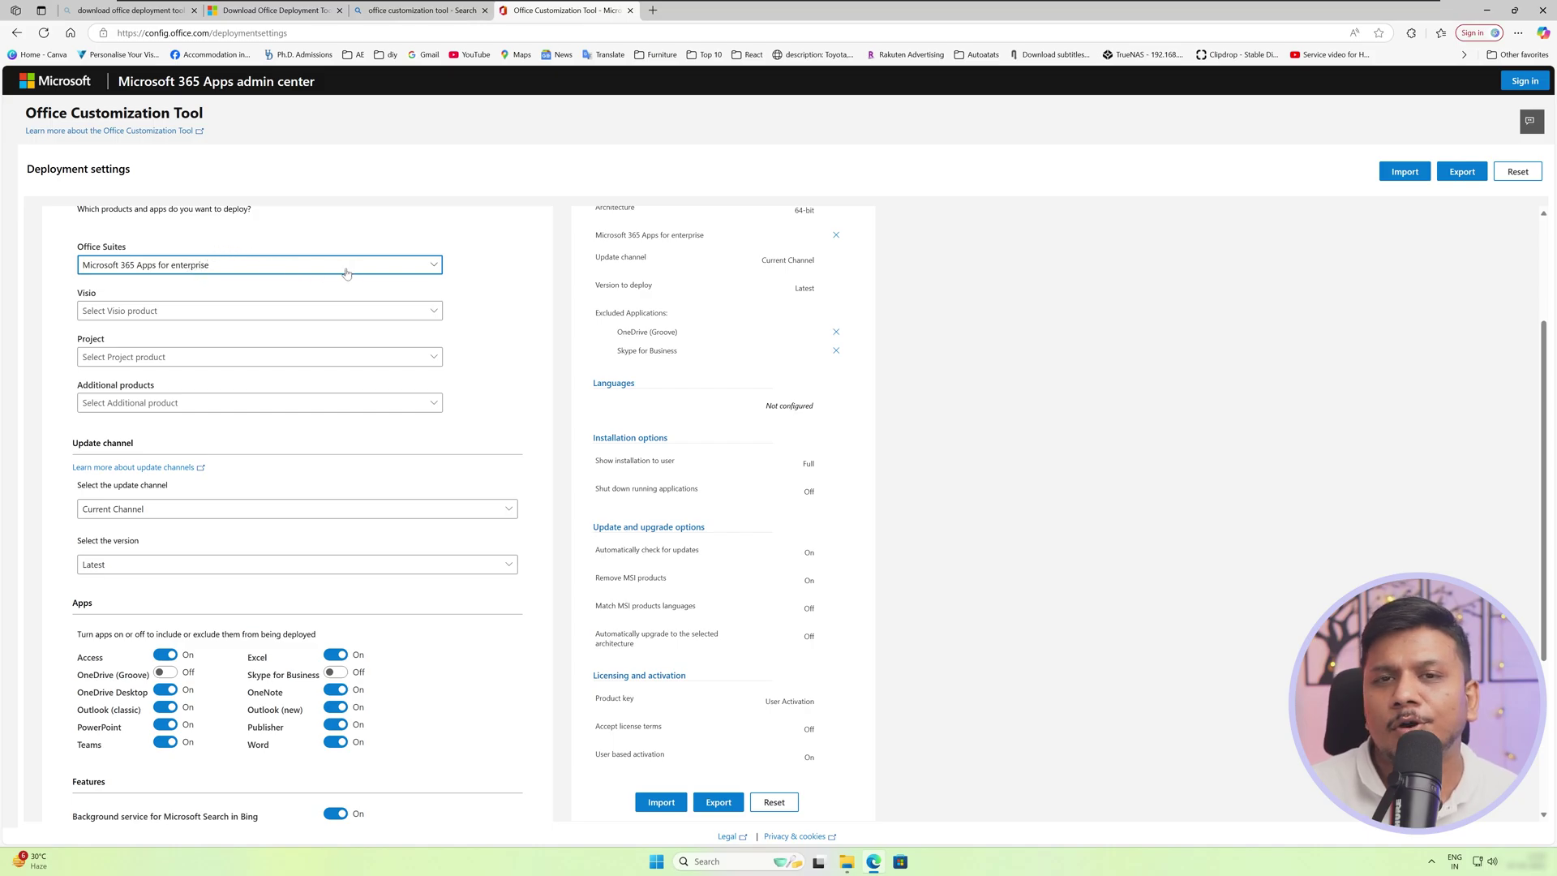
pyautogui.click(421, 267)
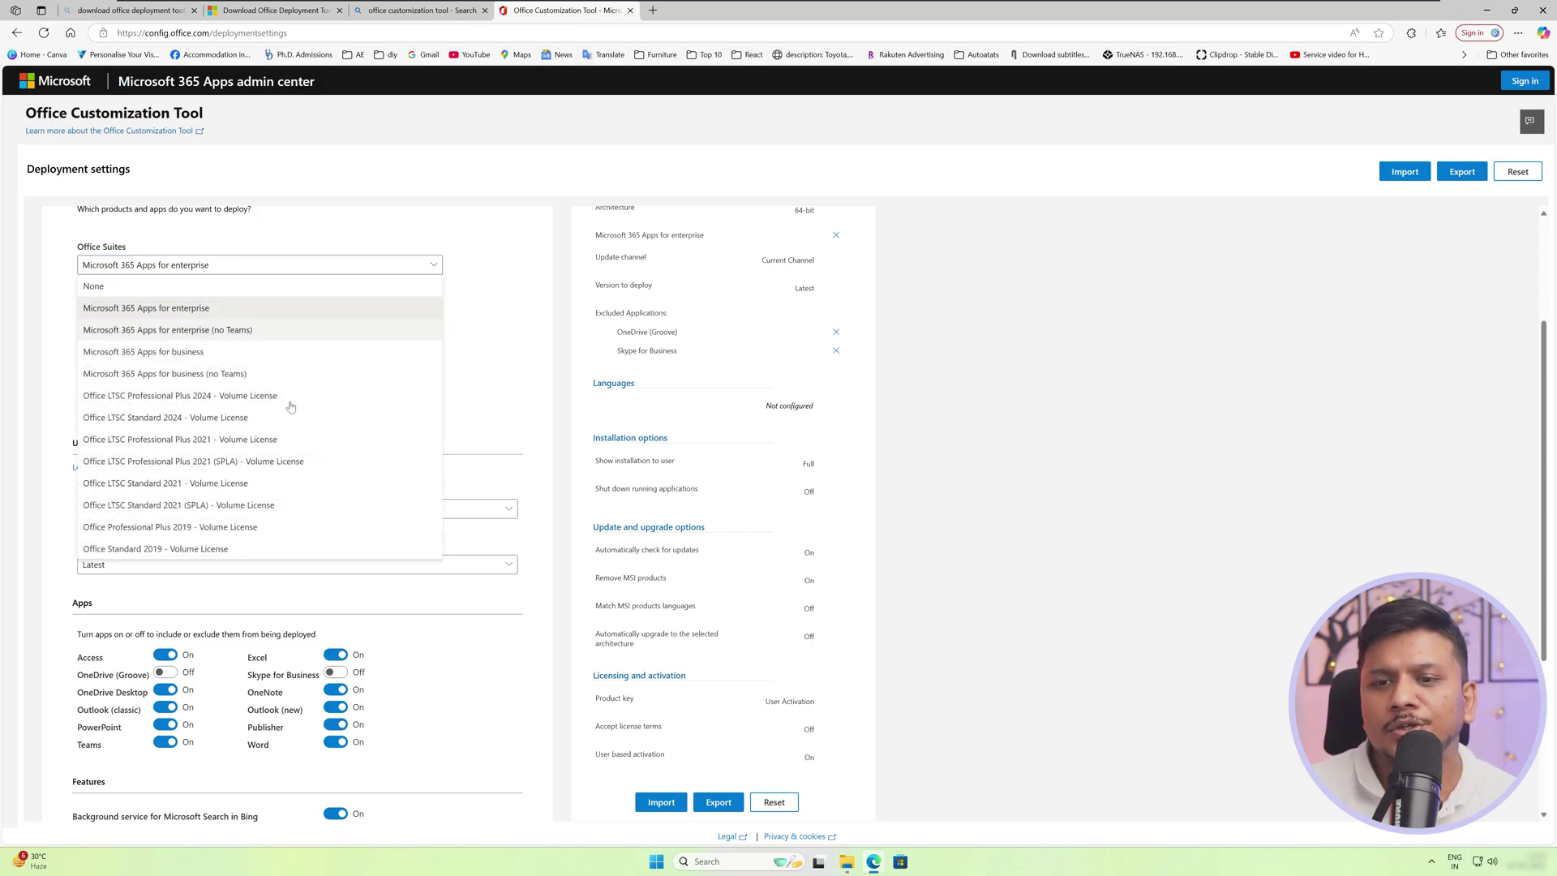
pyautogui.click(506, 263)
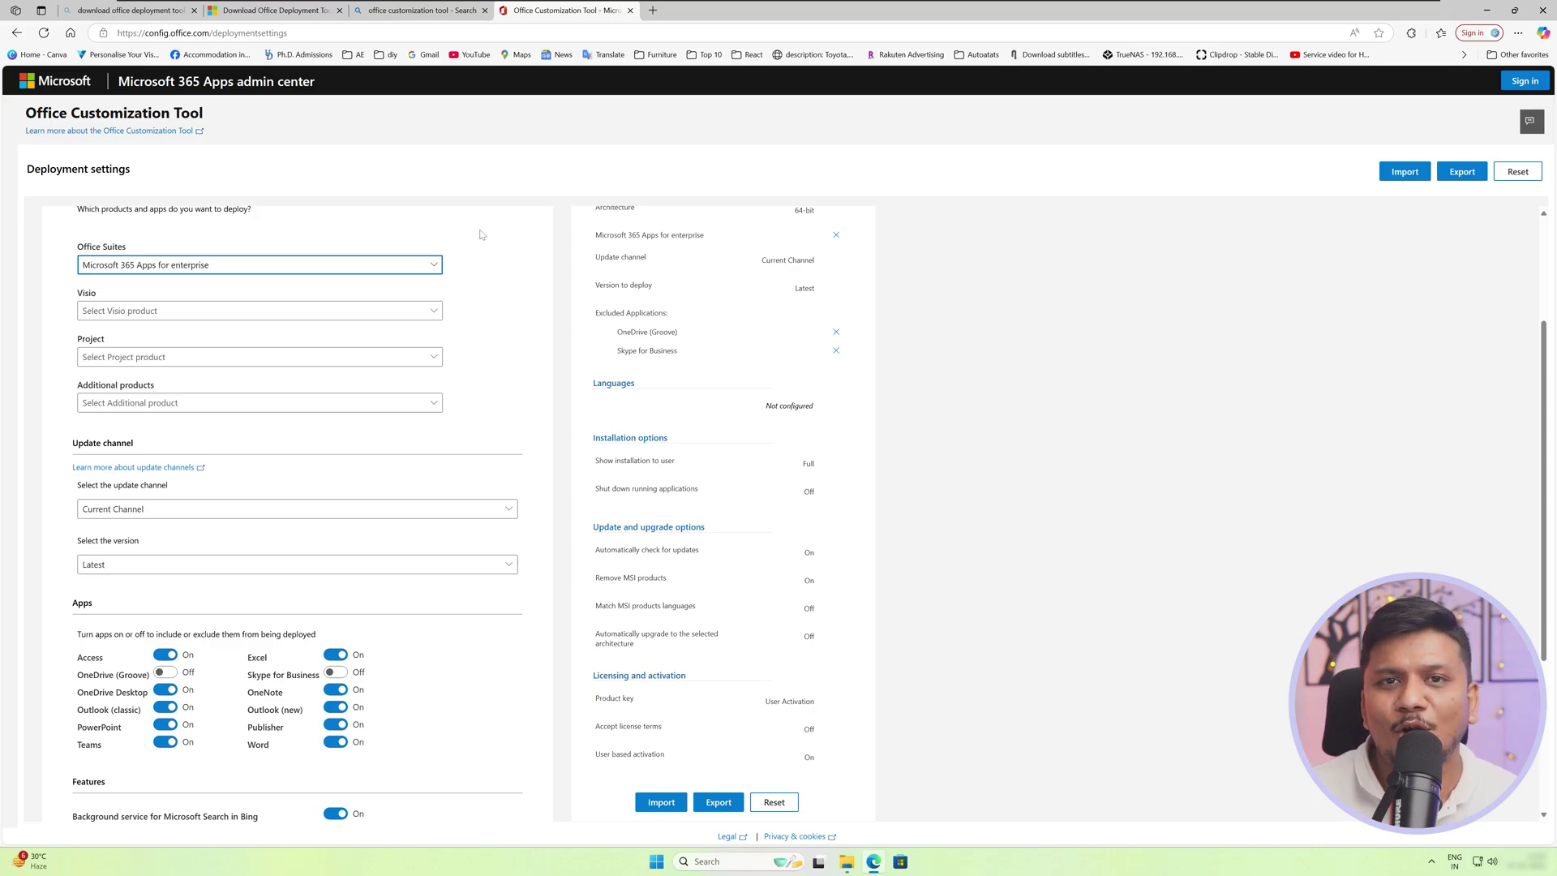
# Exclude Access and OneDrive Desktop from the apps being deployed.
pyautogui.scroll(2, 469, 243)
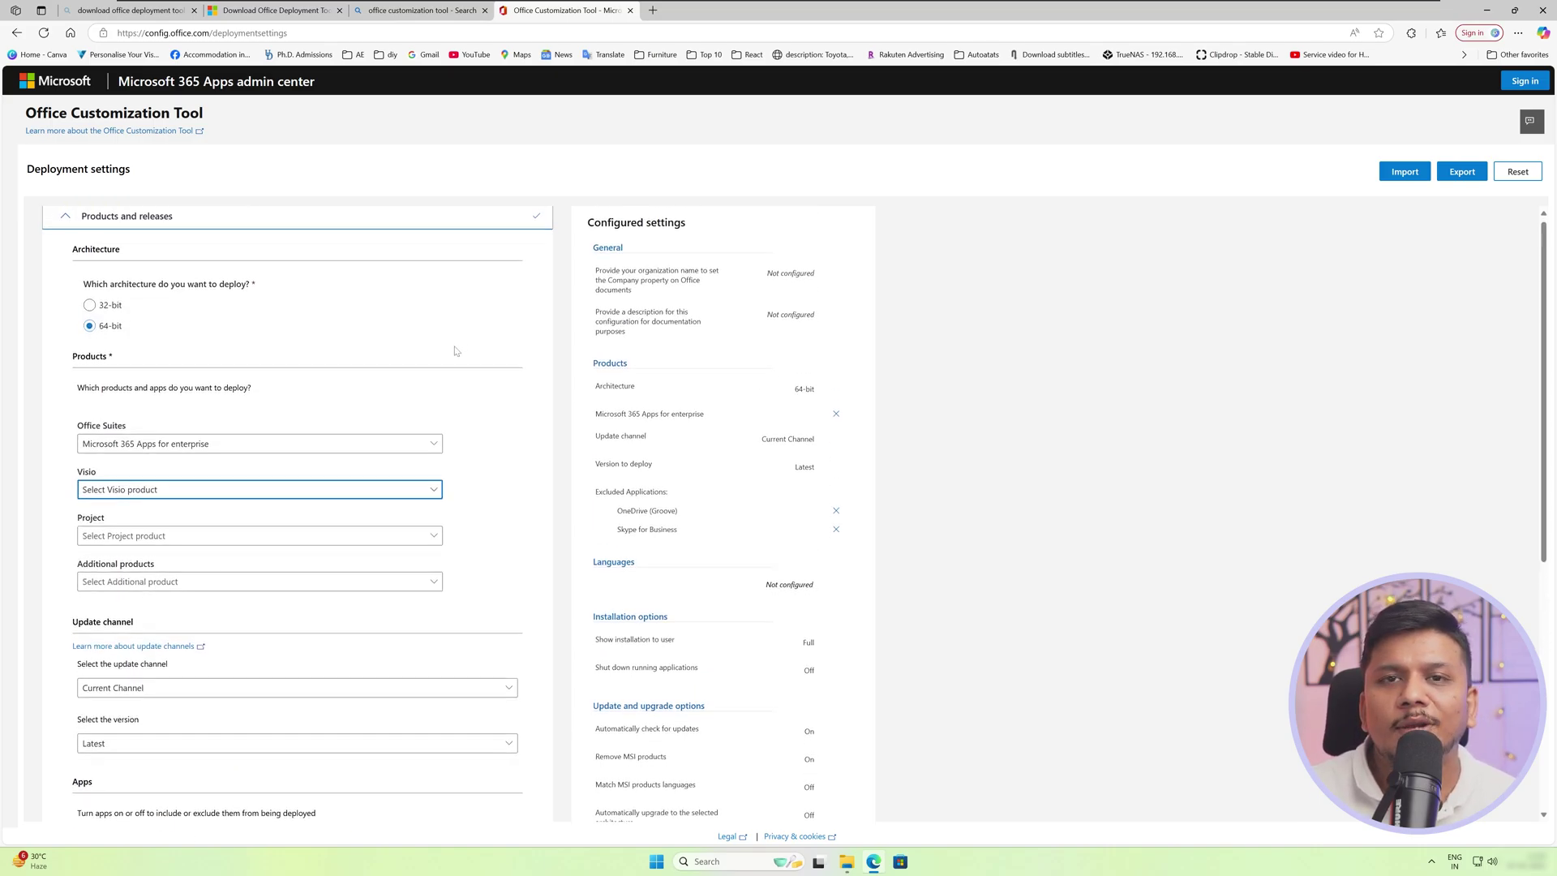
pyautogui.scroll(-5, 450, 357)
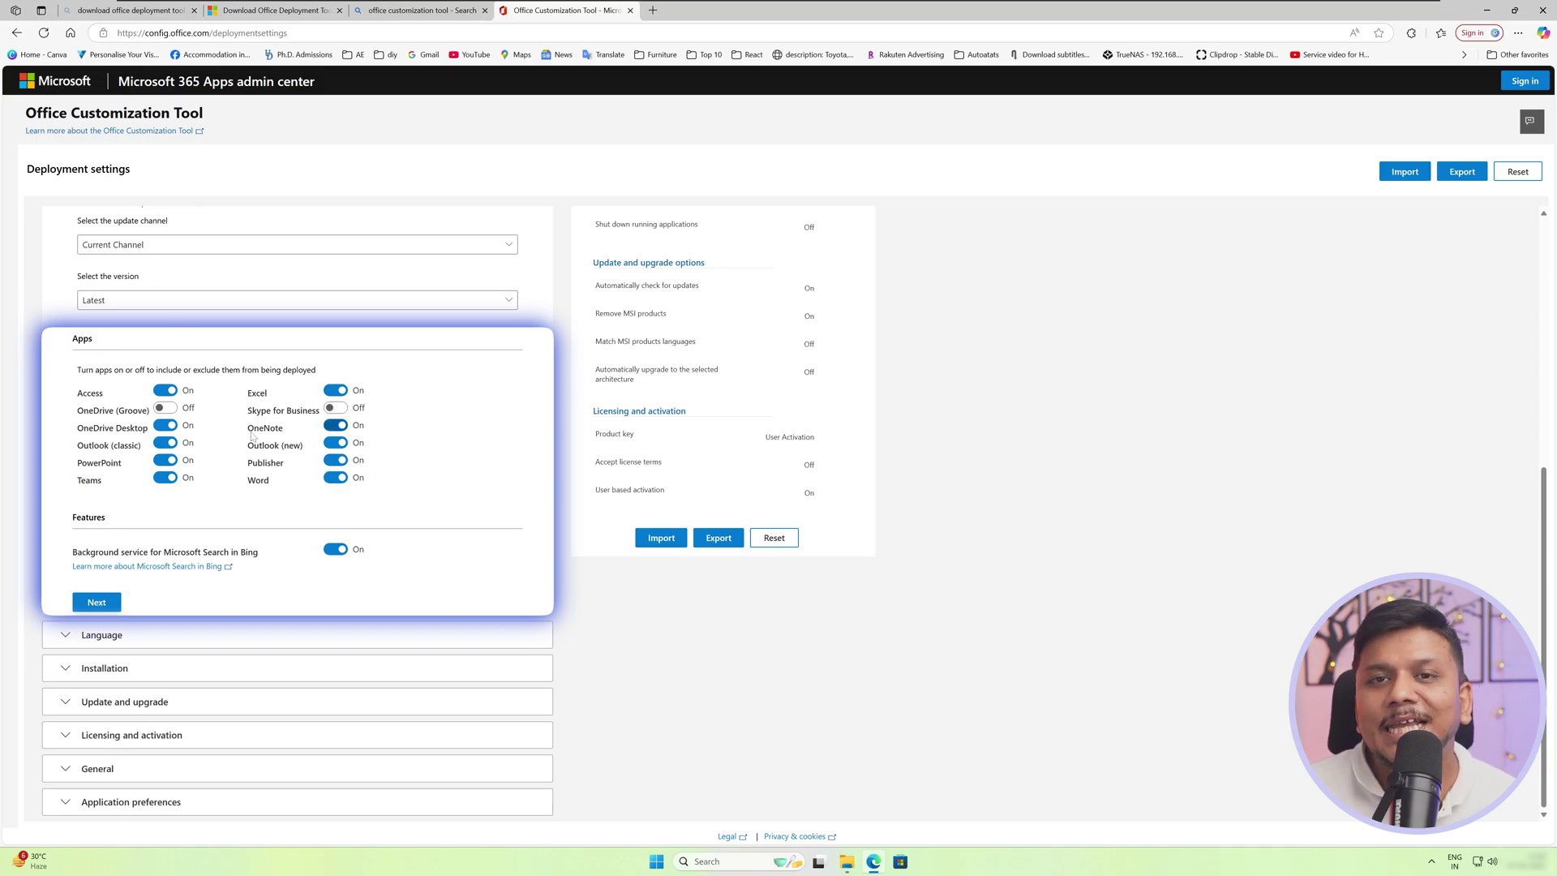
pyautogui.click(166, 392)
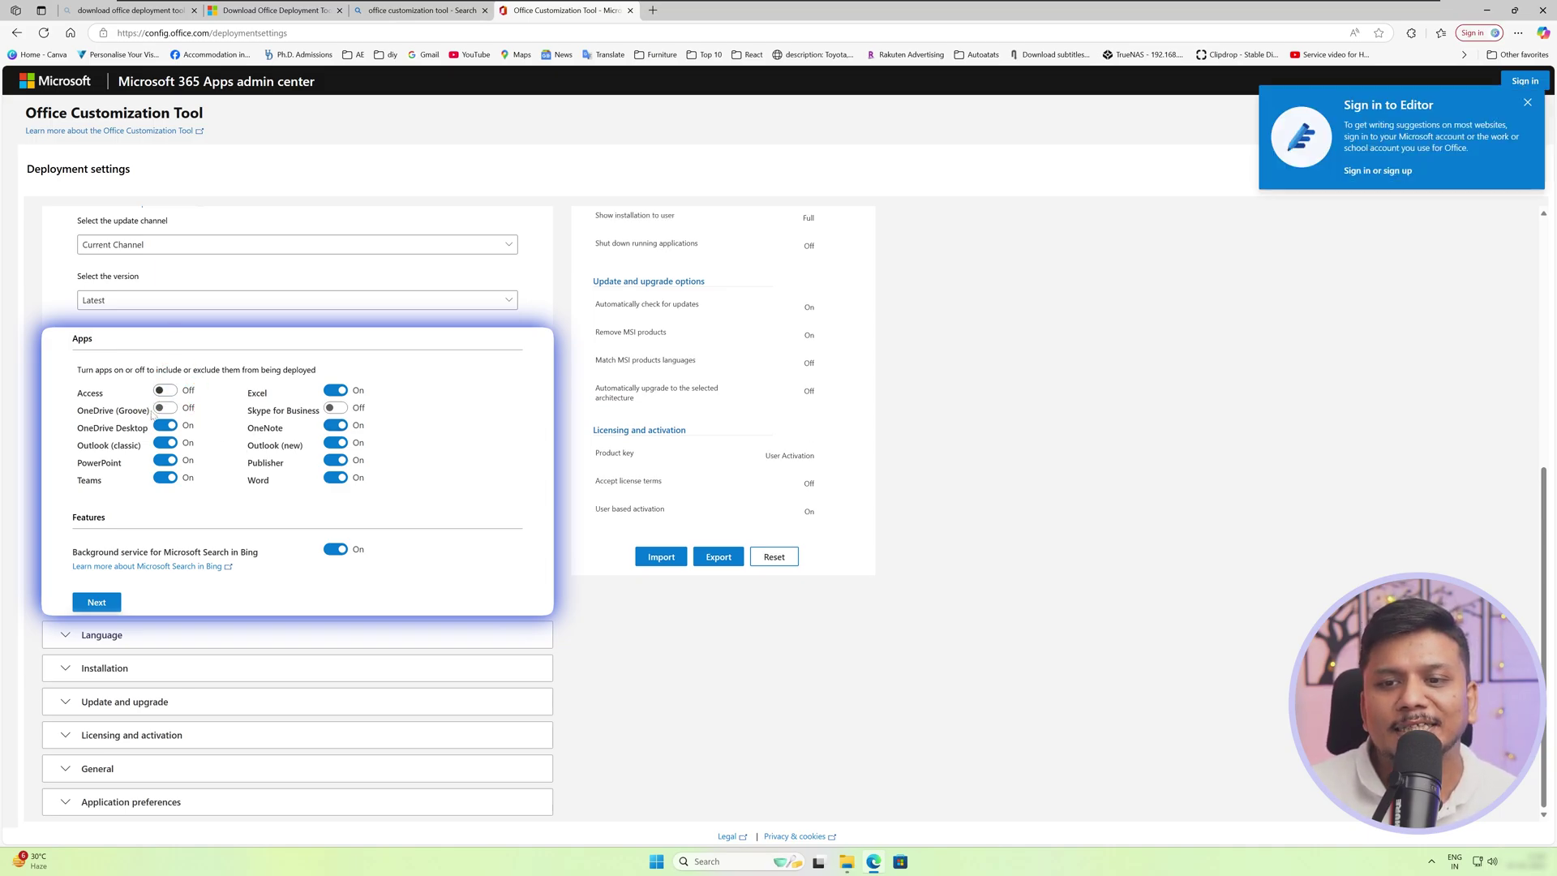
pyautogui.click(166, 424)
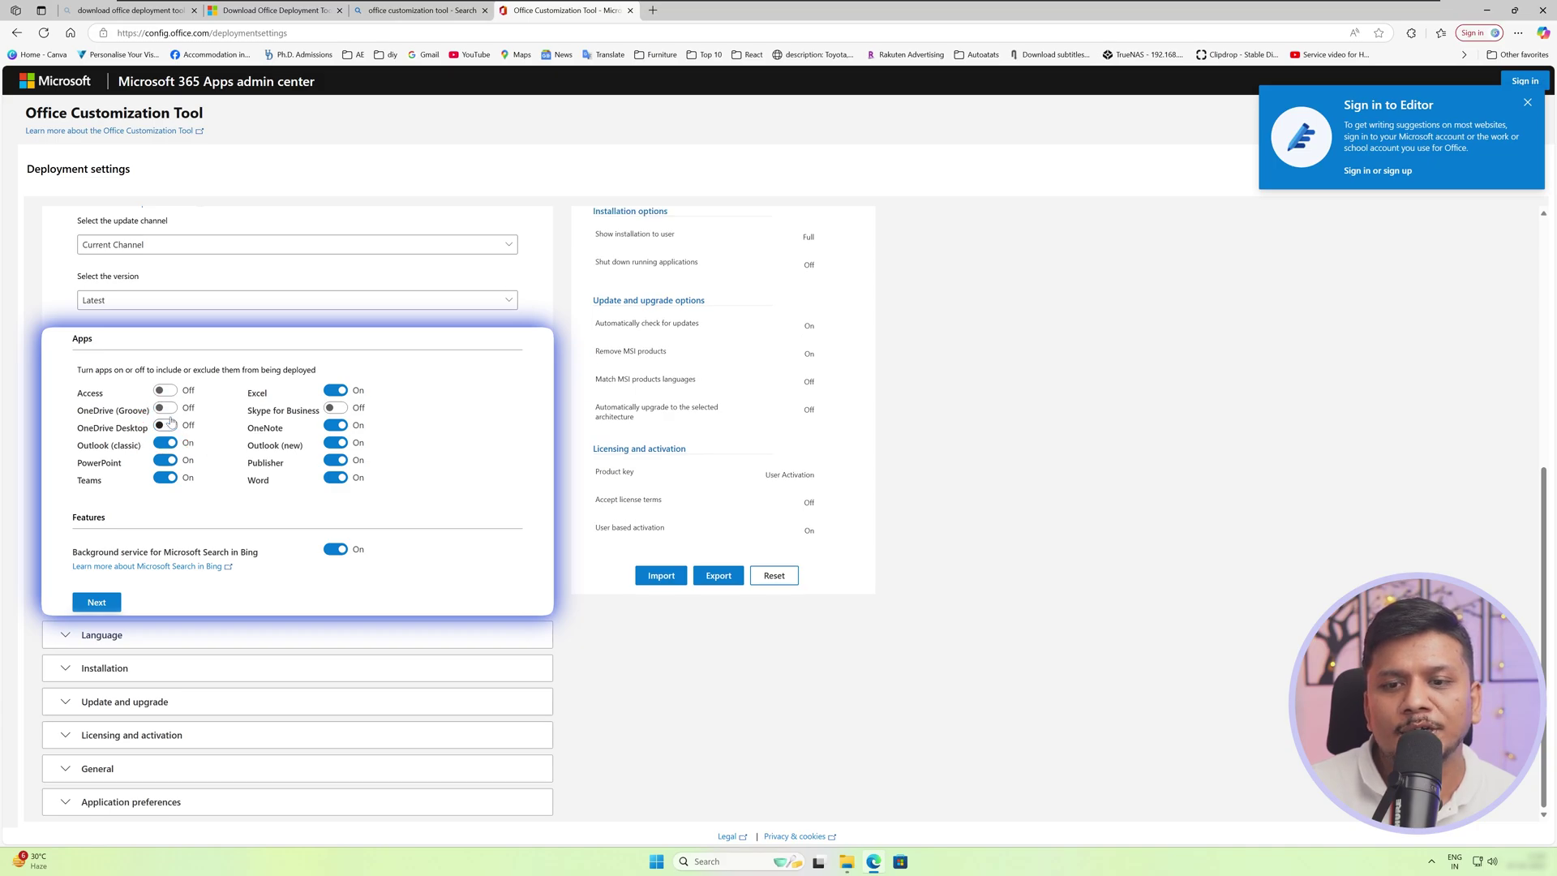
pyautogui.click(165, 477)
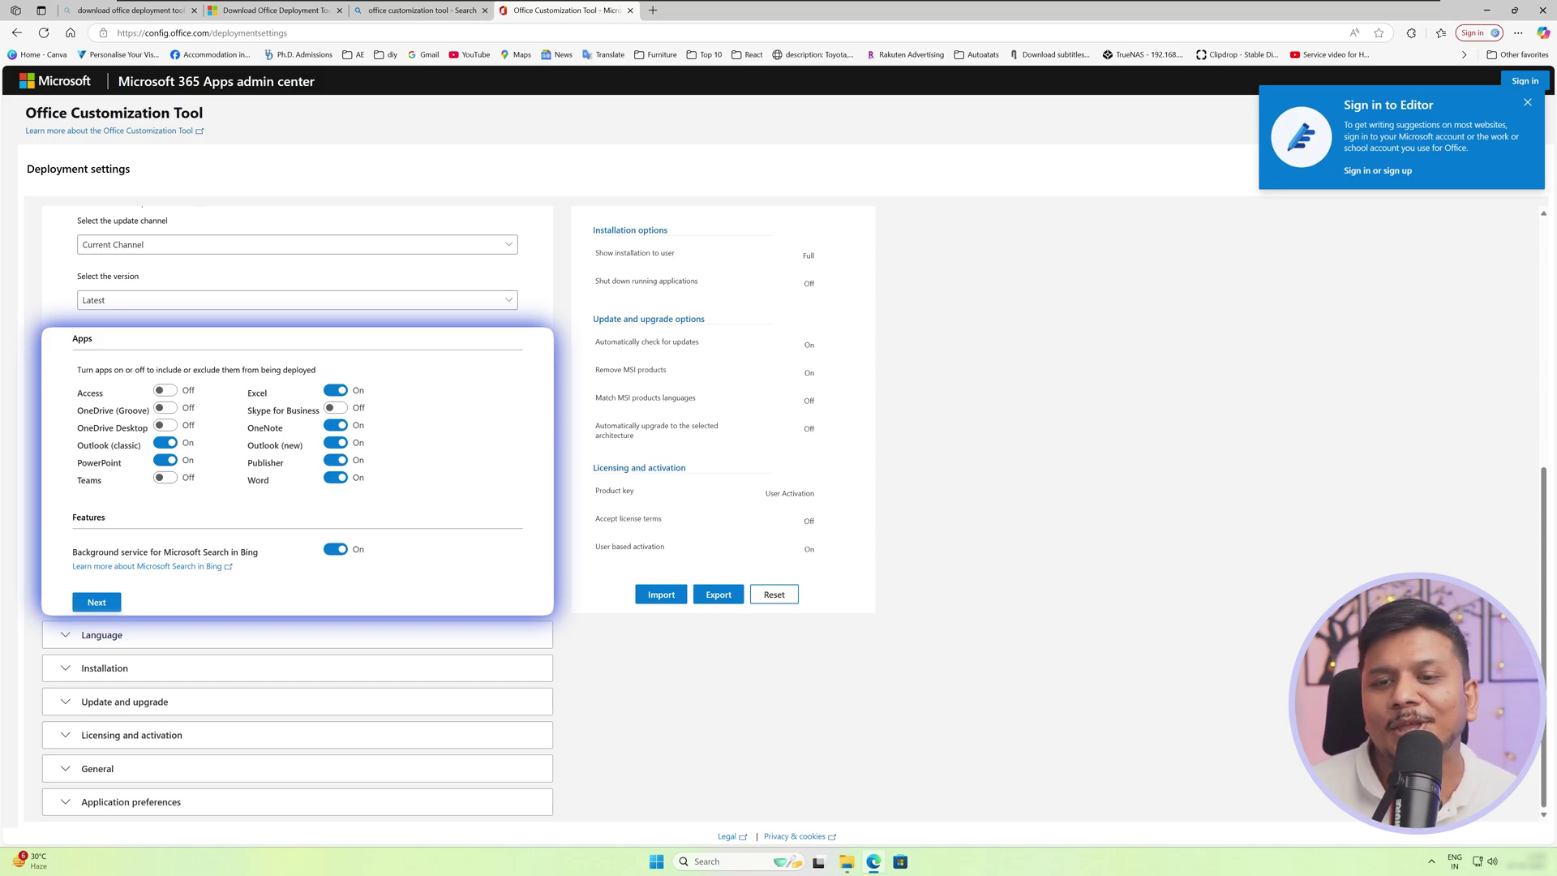
pyautogui.click(166, 477)
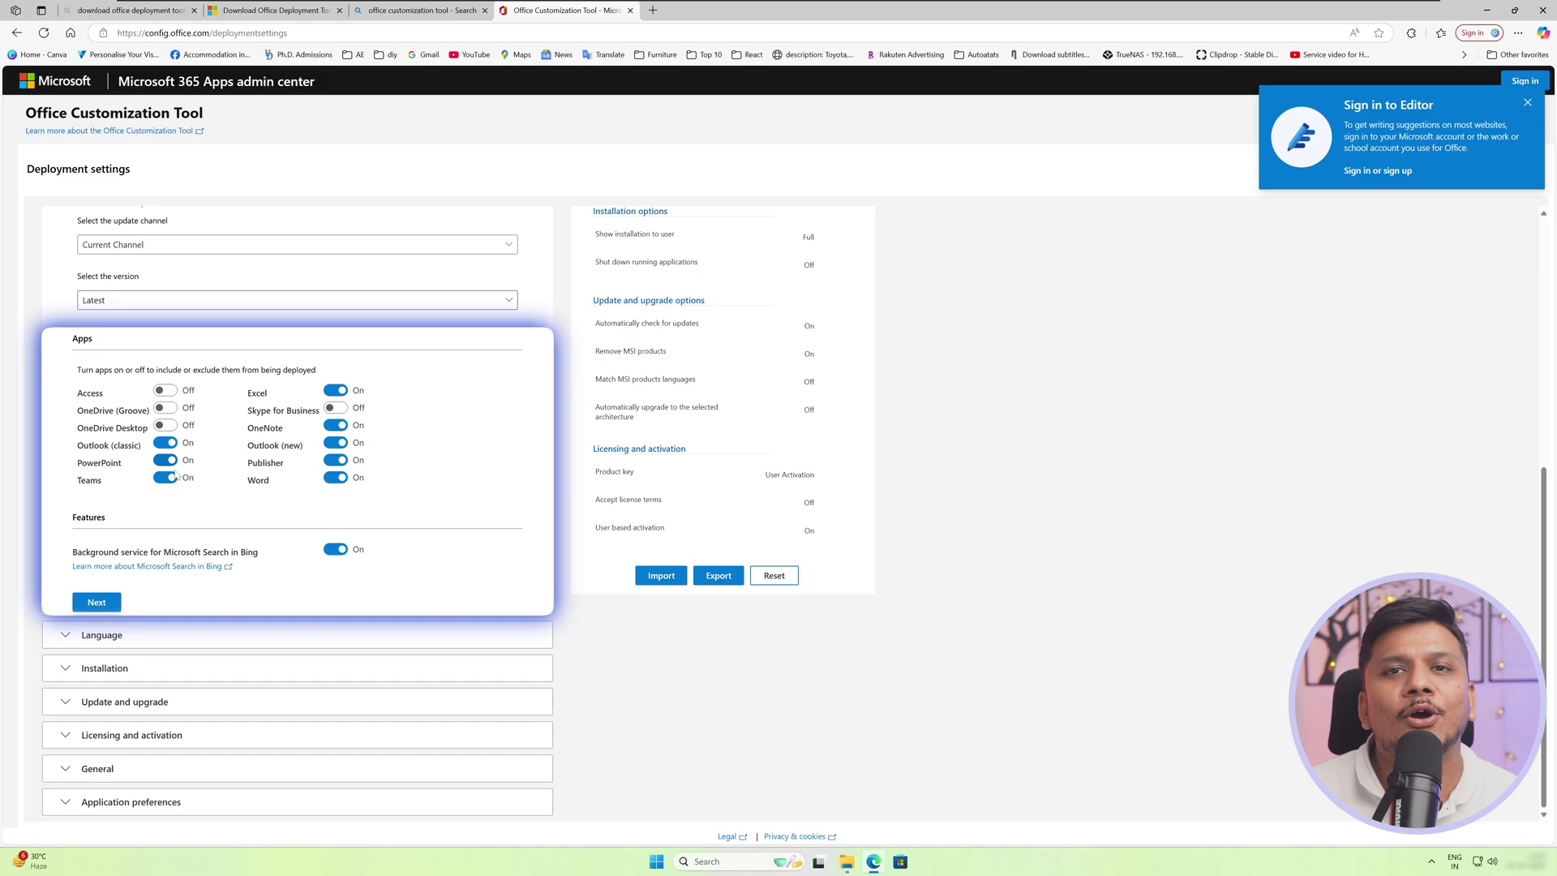
pyautogui.click(165, 478)
pyautogui.click(165, 479)
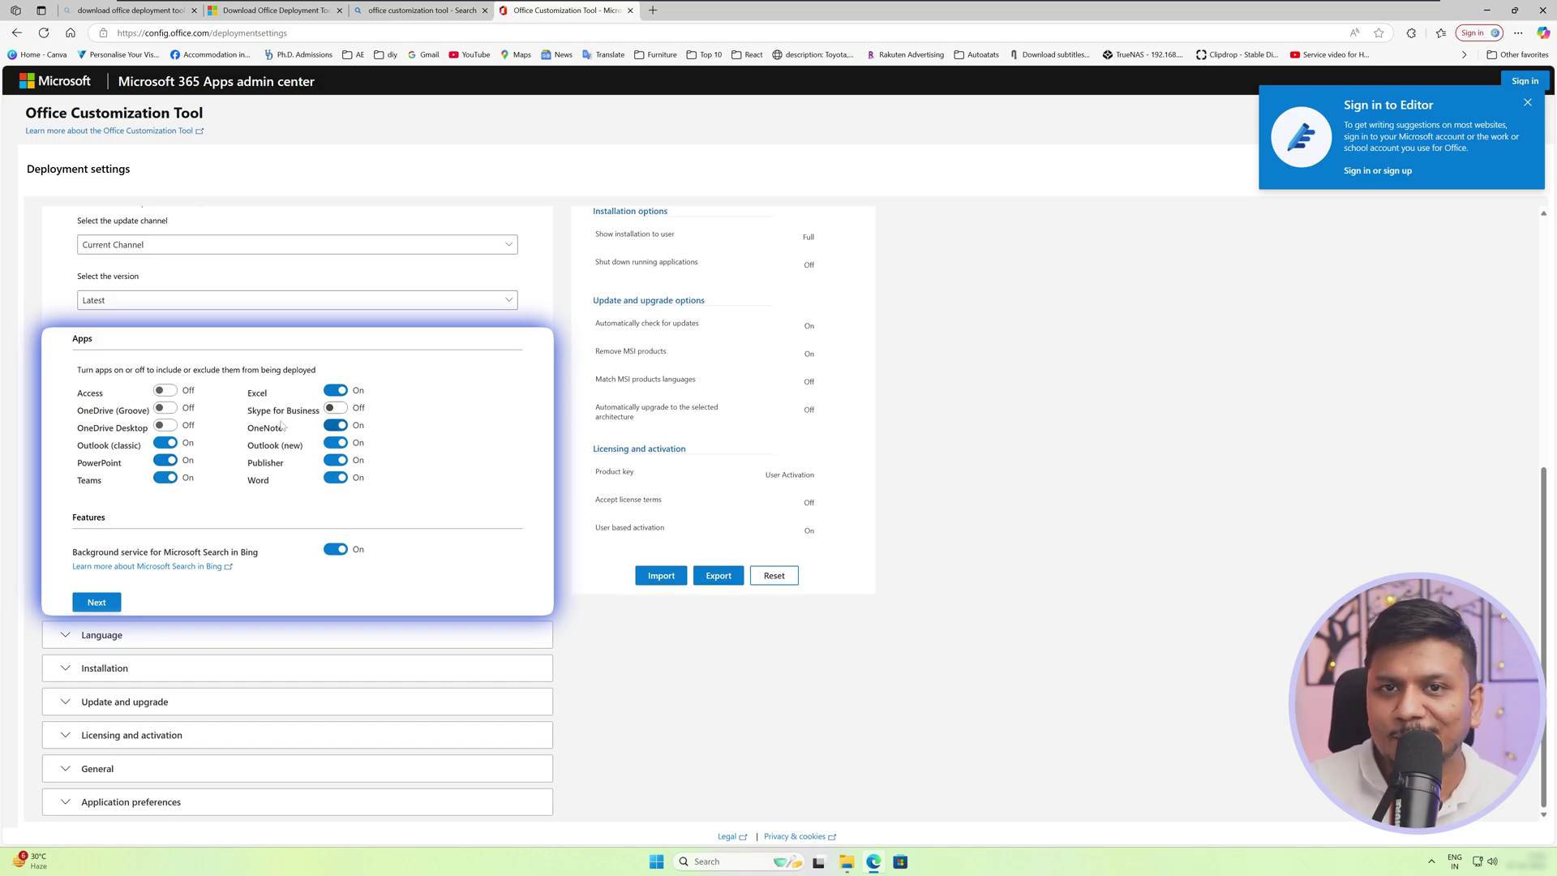
# Continue to the language settings and set the primary language to English (United States).
pyautogui.click(101, 603)
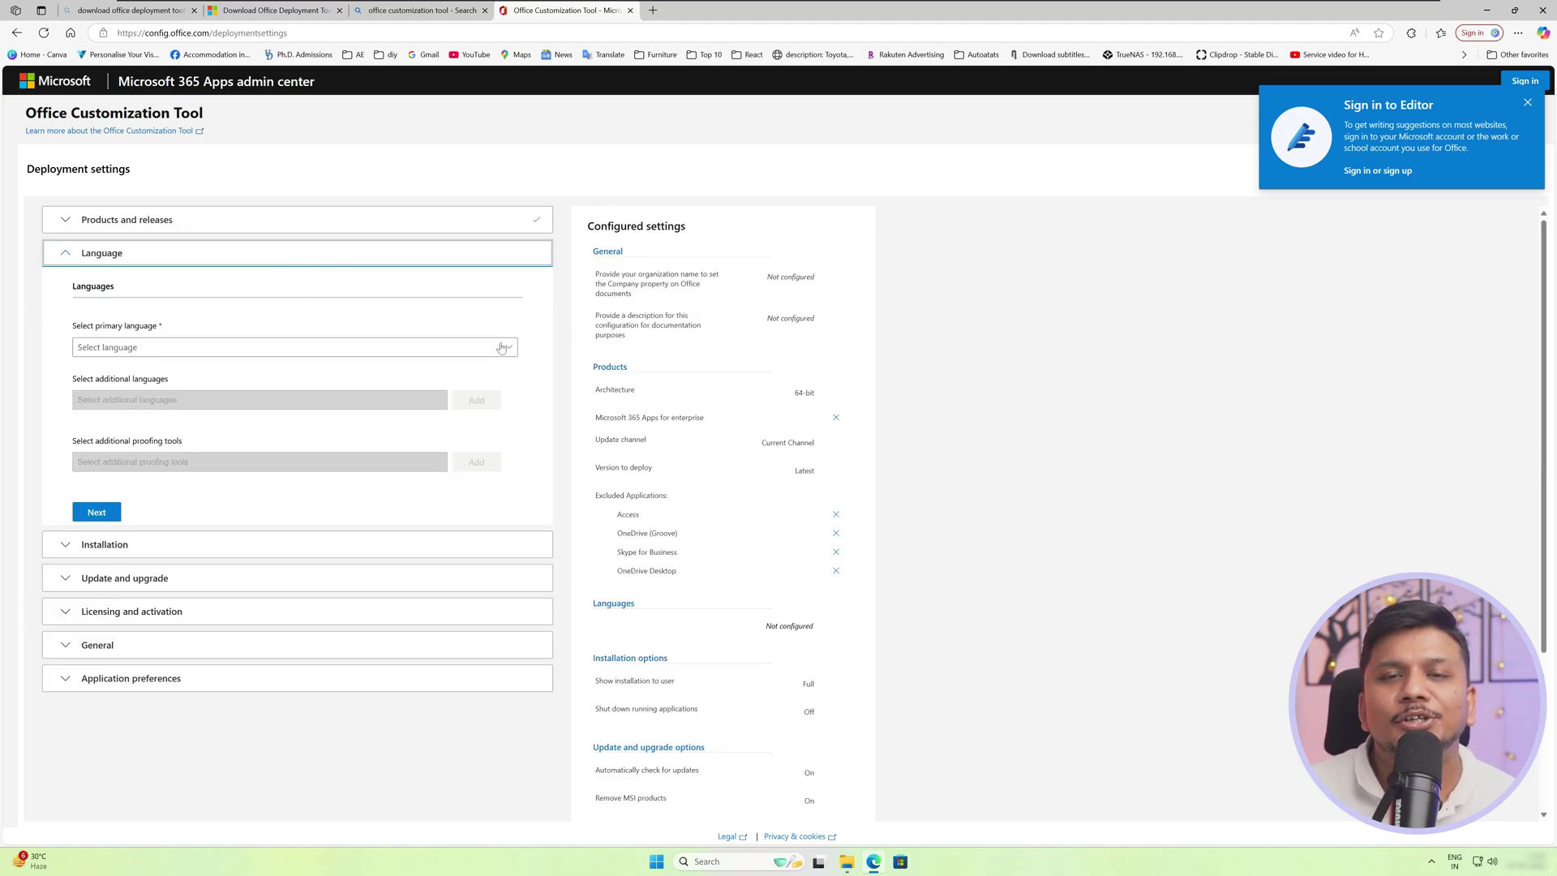
pyautogui.click(500, 348)
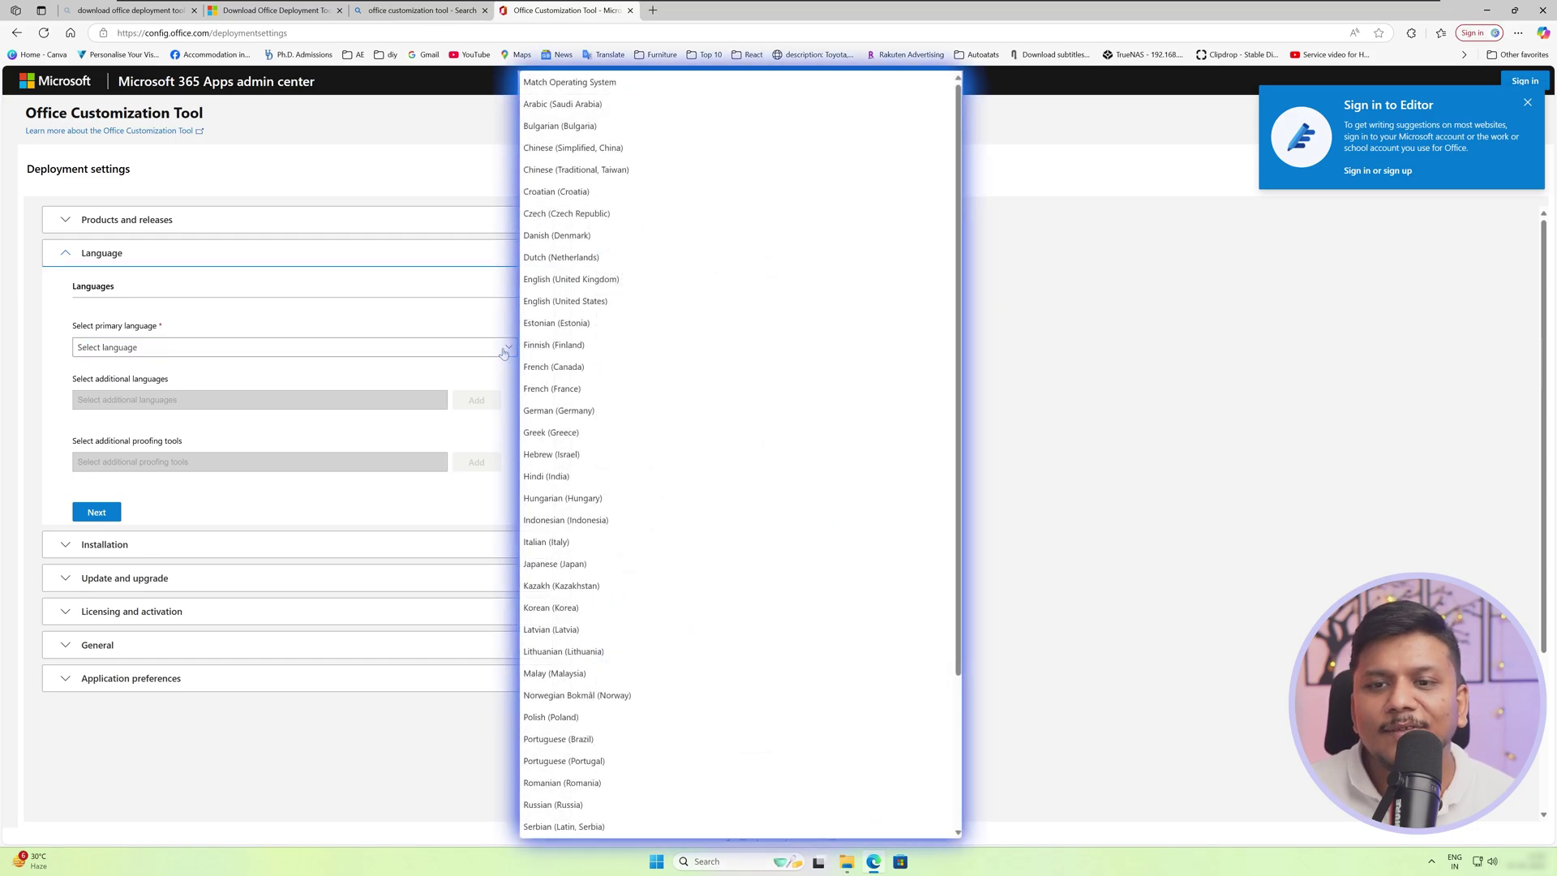
pyautogui.scroll(-3, 644, 378)
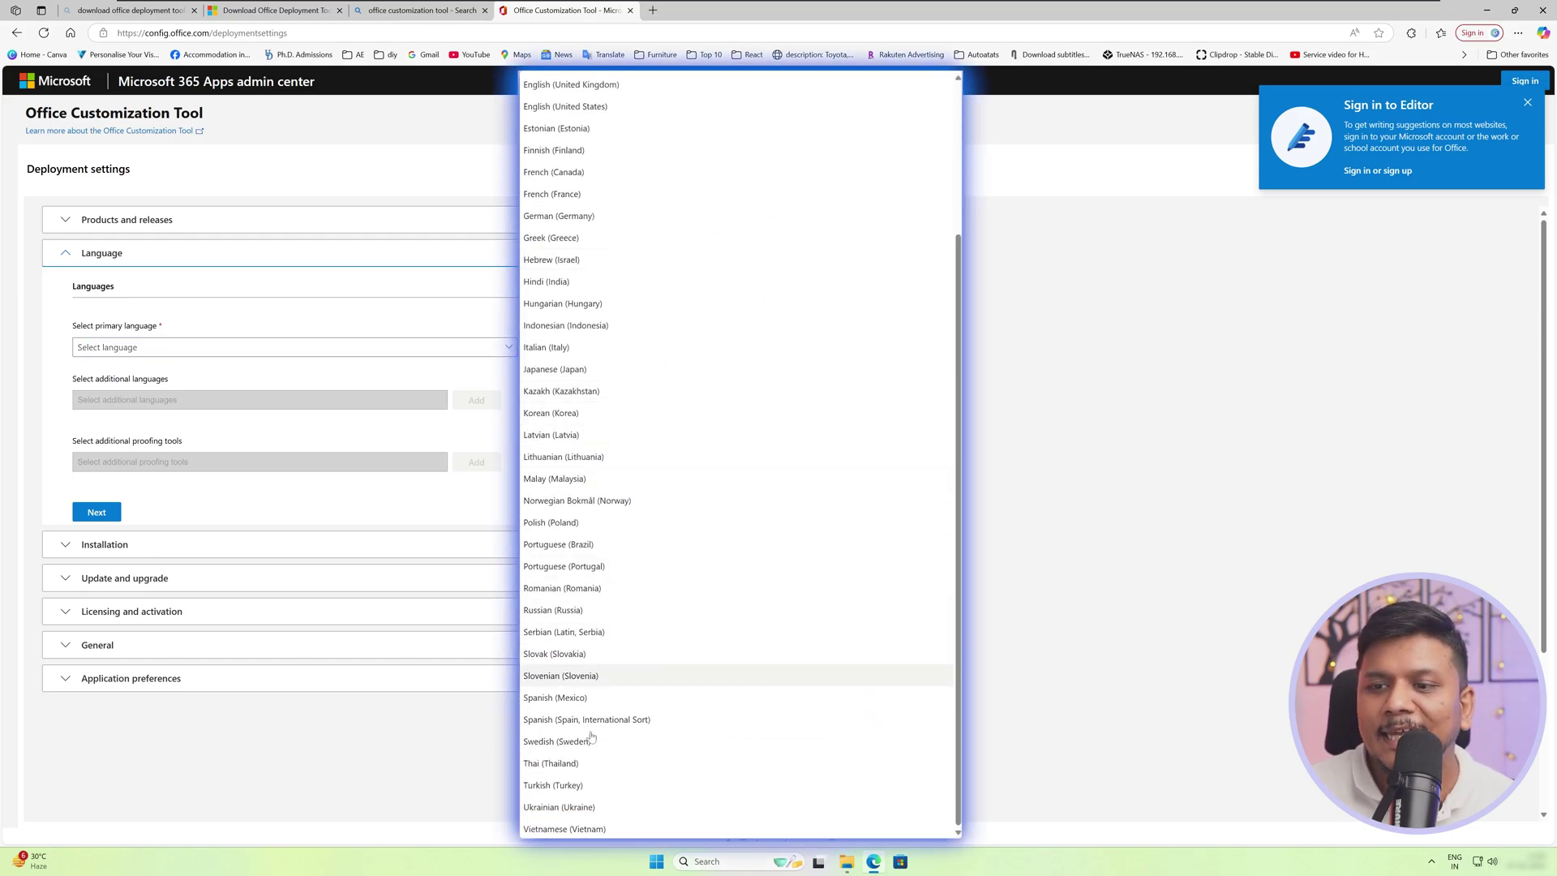
pyautogui.scroll(3, 643, 295)
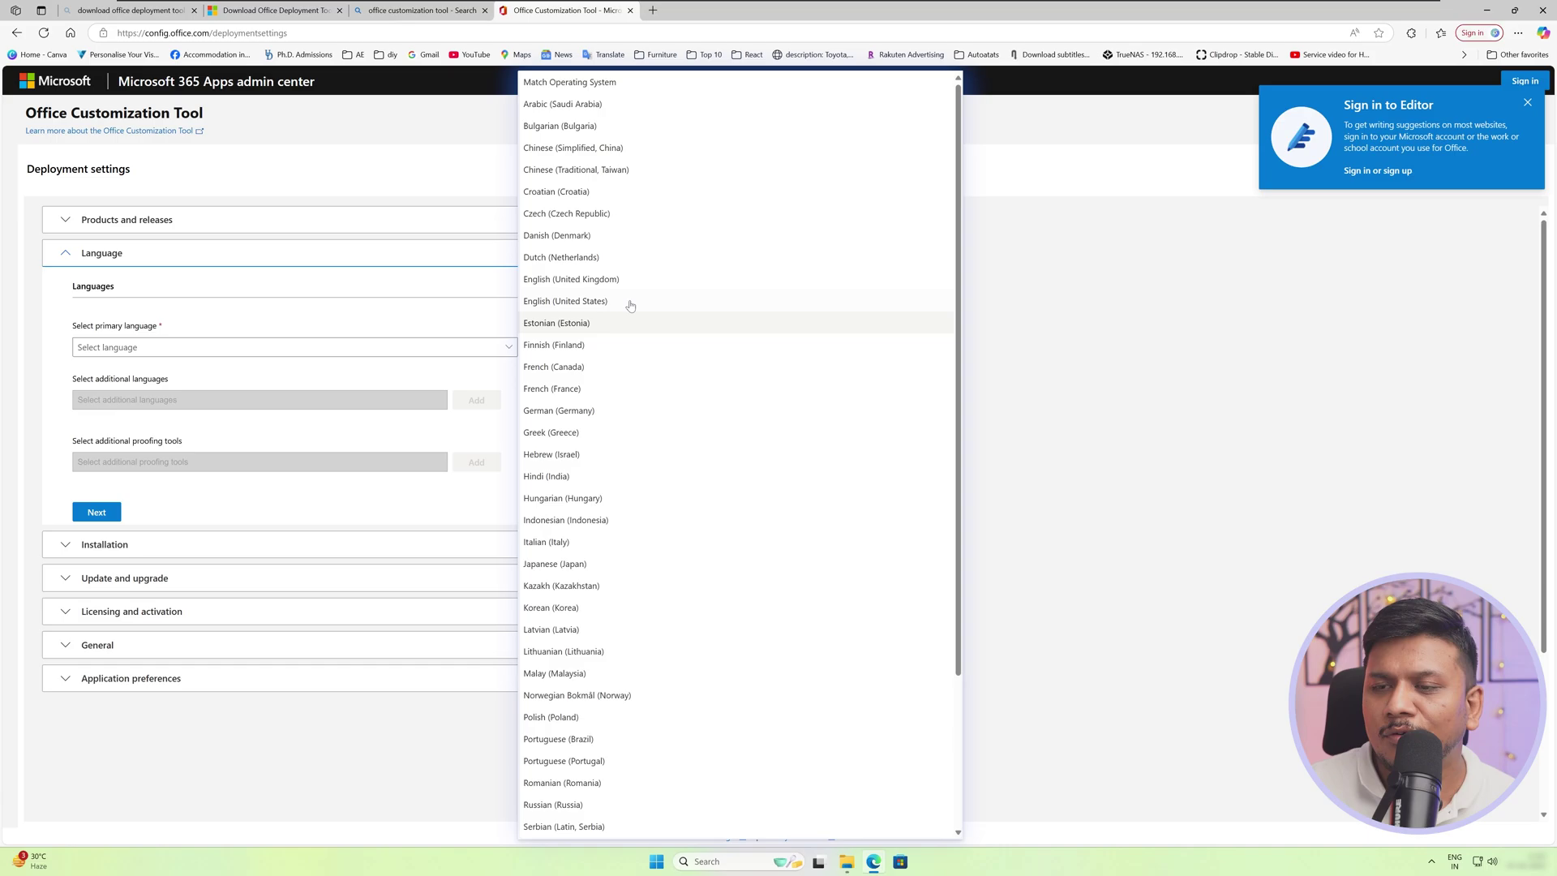
pyautogui.click(628, 302)
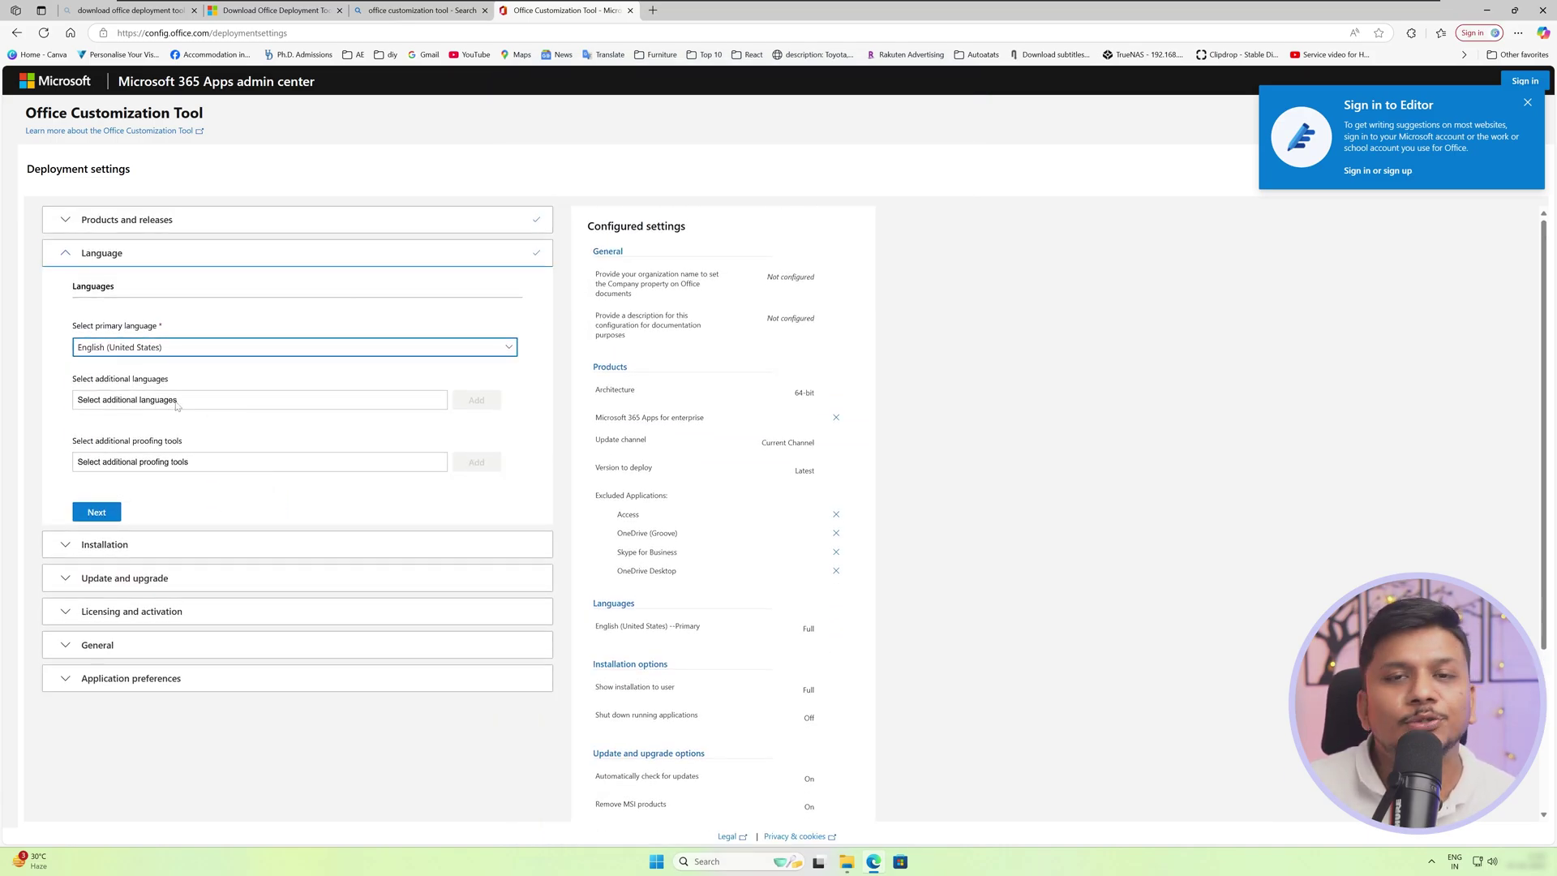
# Examine the available additional languages and their Full, Partial and Proofing filters.
pyautogui.click(175, 406)
pyautogui.scroll(-12, 179, 584)
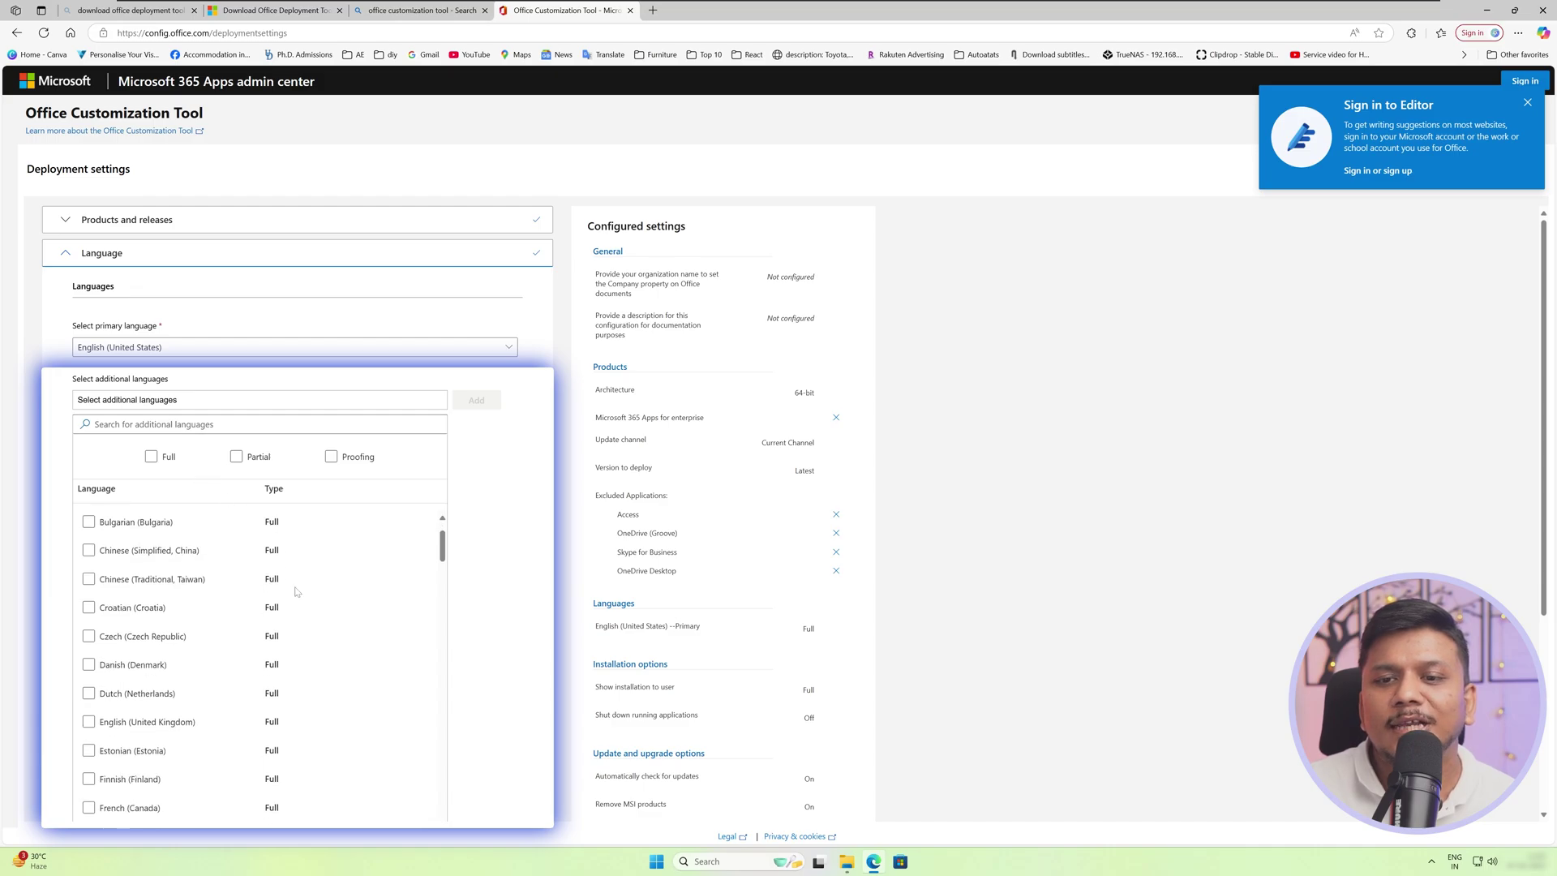
pyautogui.click(162, 629)
pyautogui.scroll(-8, 163, 630)
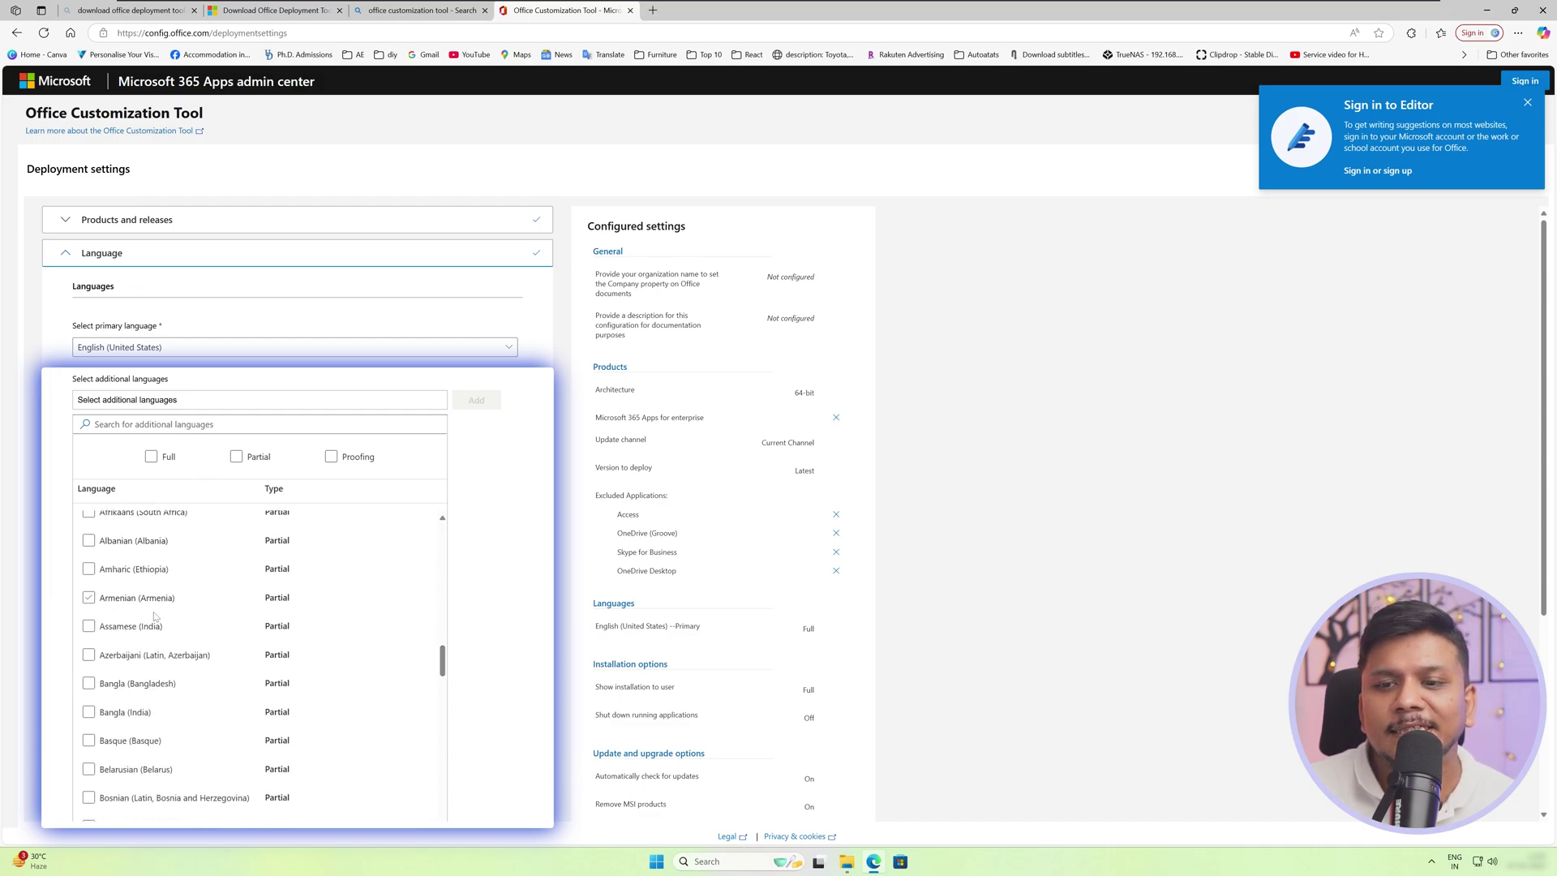
pyautogui.click(102, 632)
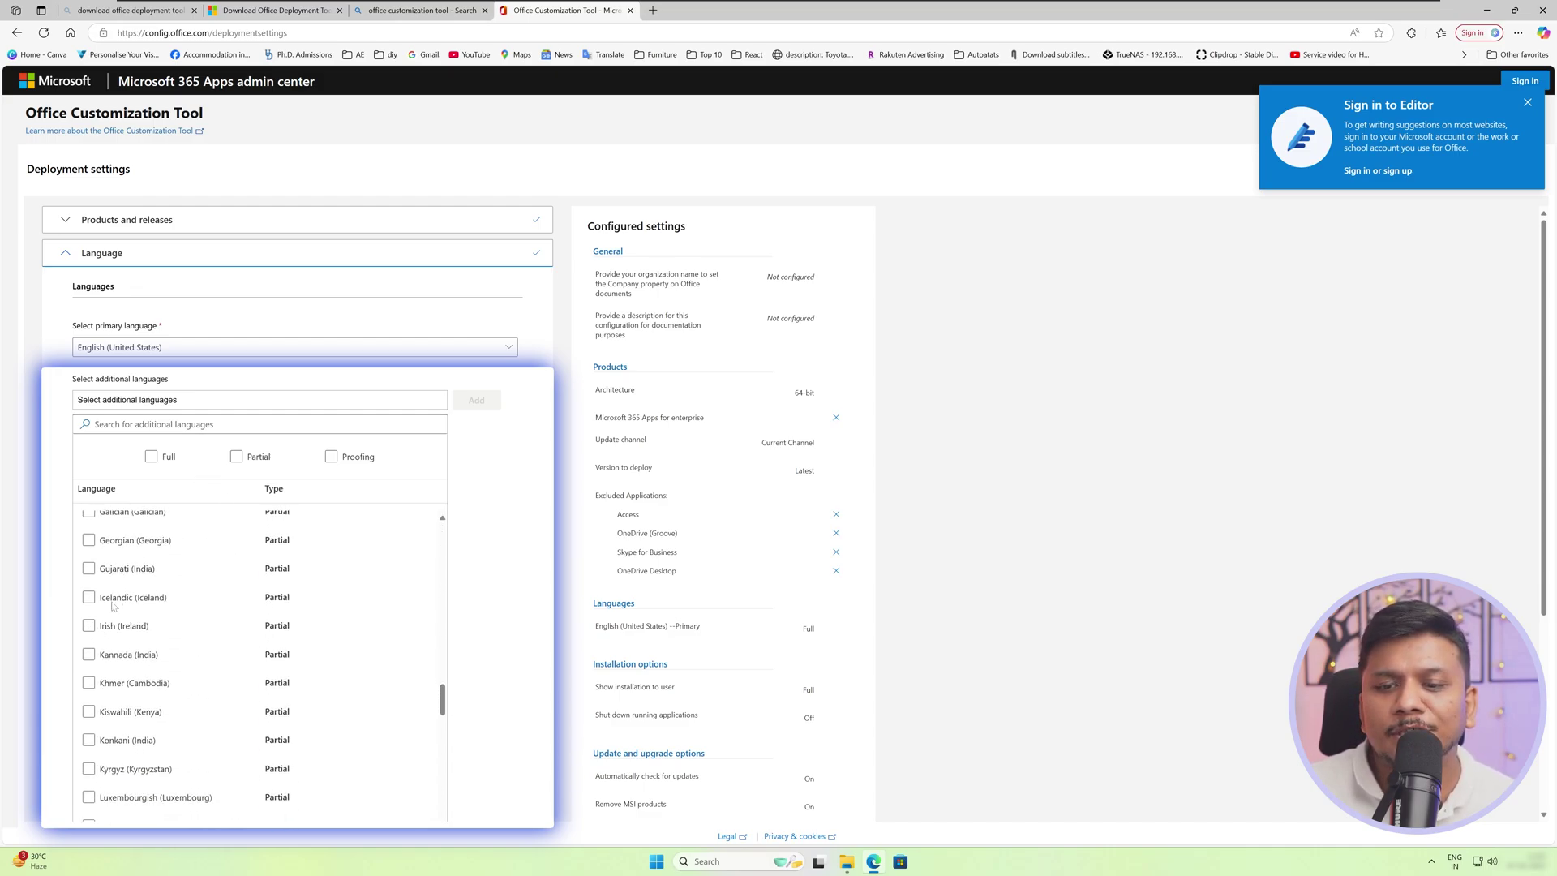
pyautogui.click(160, 458)
pyautogui.click(162, 464)
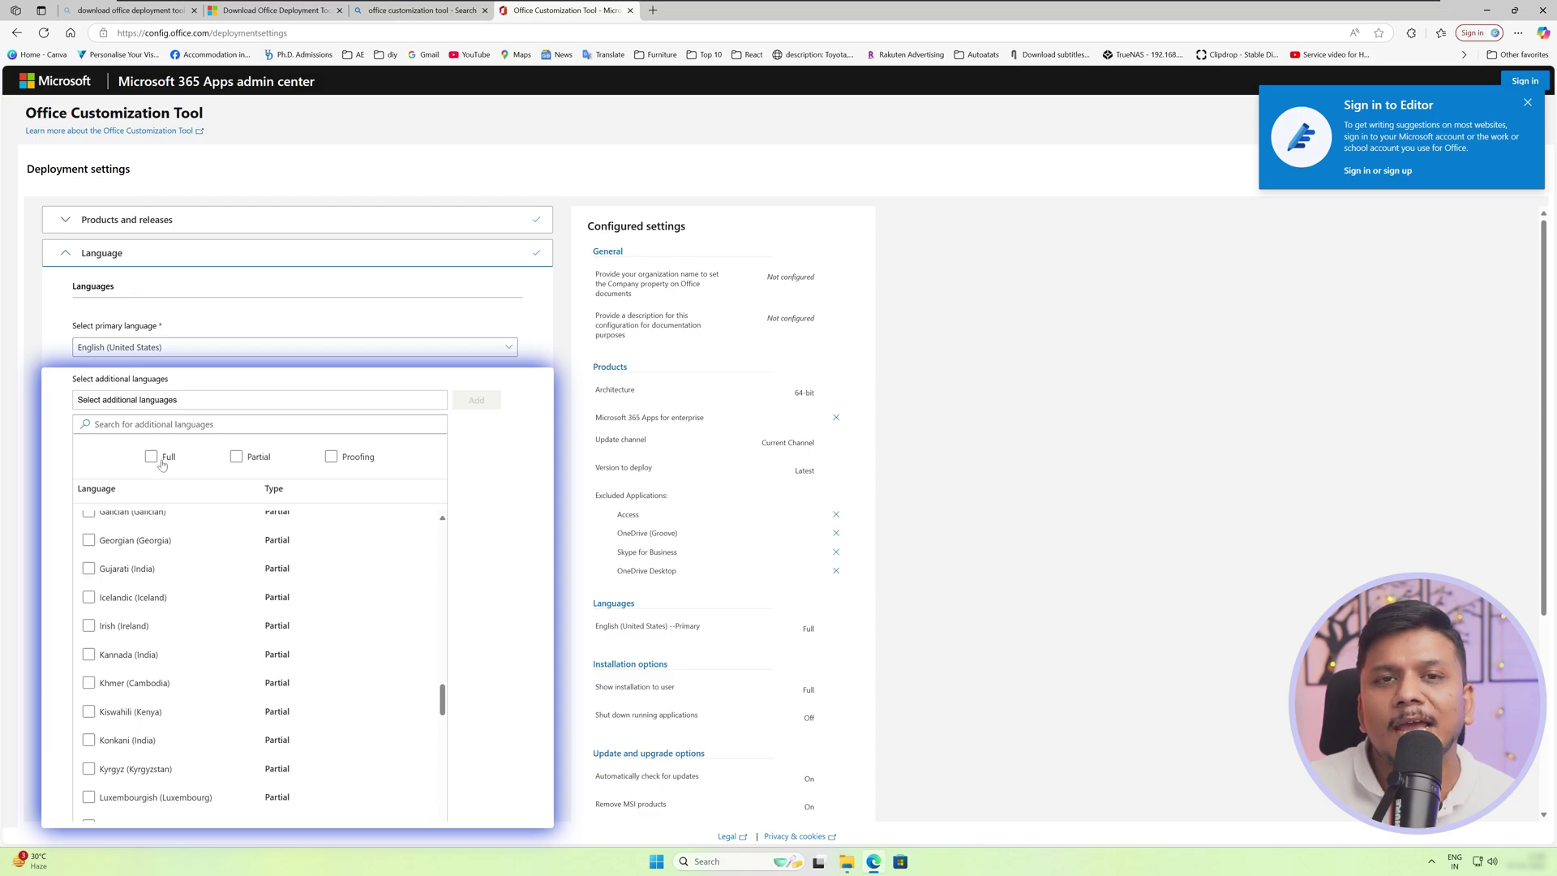
pyautogui.click(259, 456)
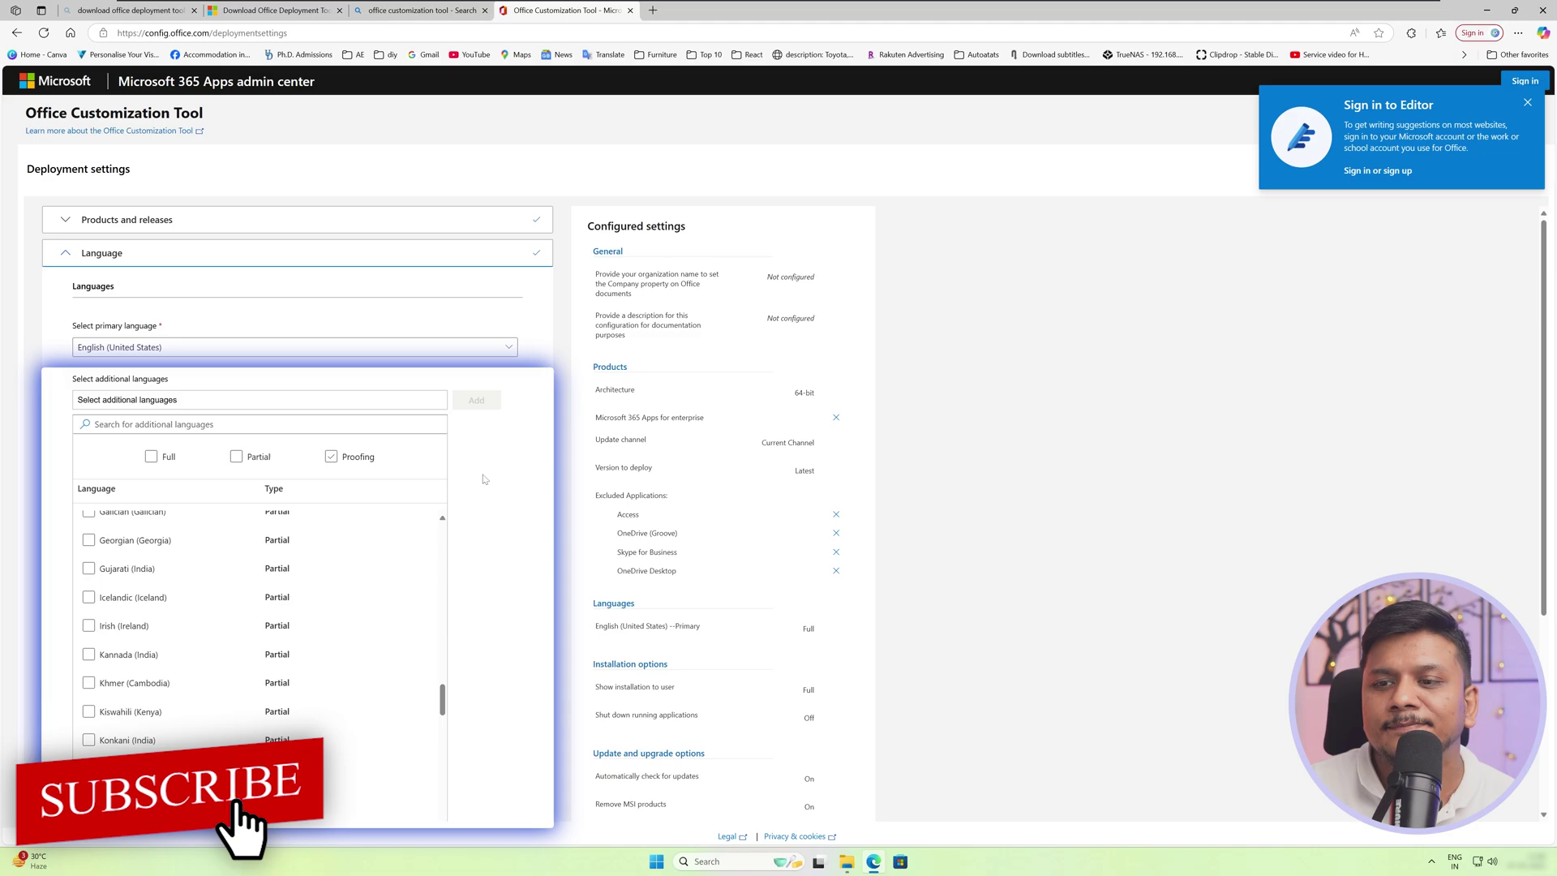
# Continue without additional languages and accept the default installation options with the Office Content Delivery Network (CDN) as source.
pyautogui.scroll(-2, 475, 490)
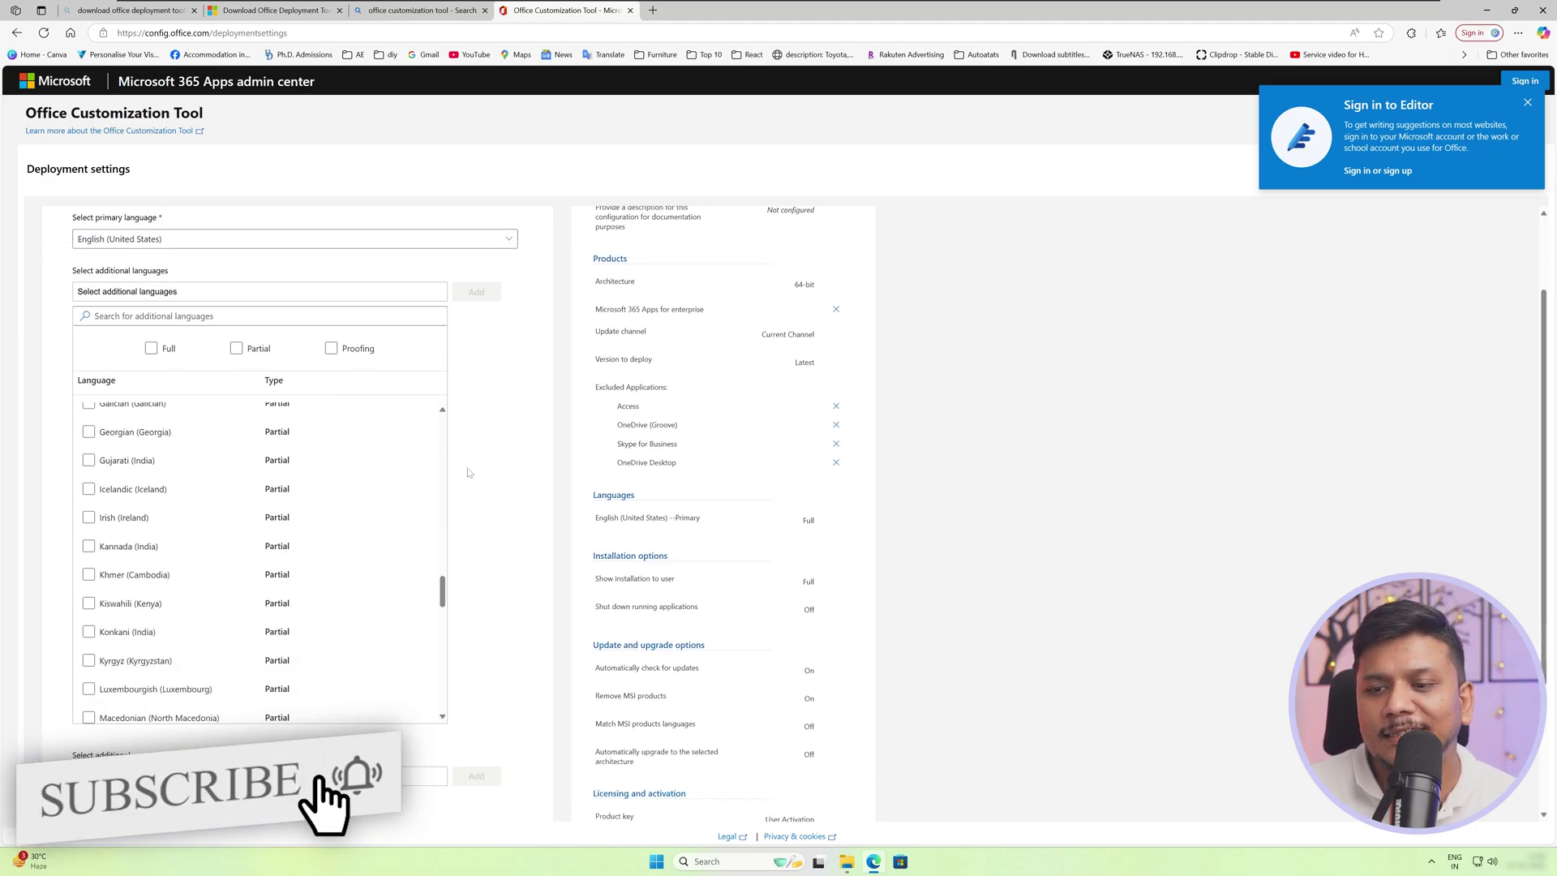
pyautogui.scroll(-3, 476, 497)
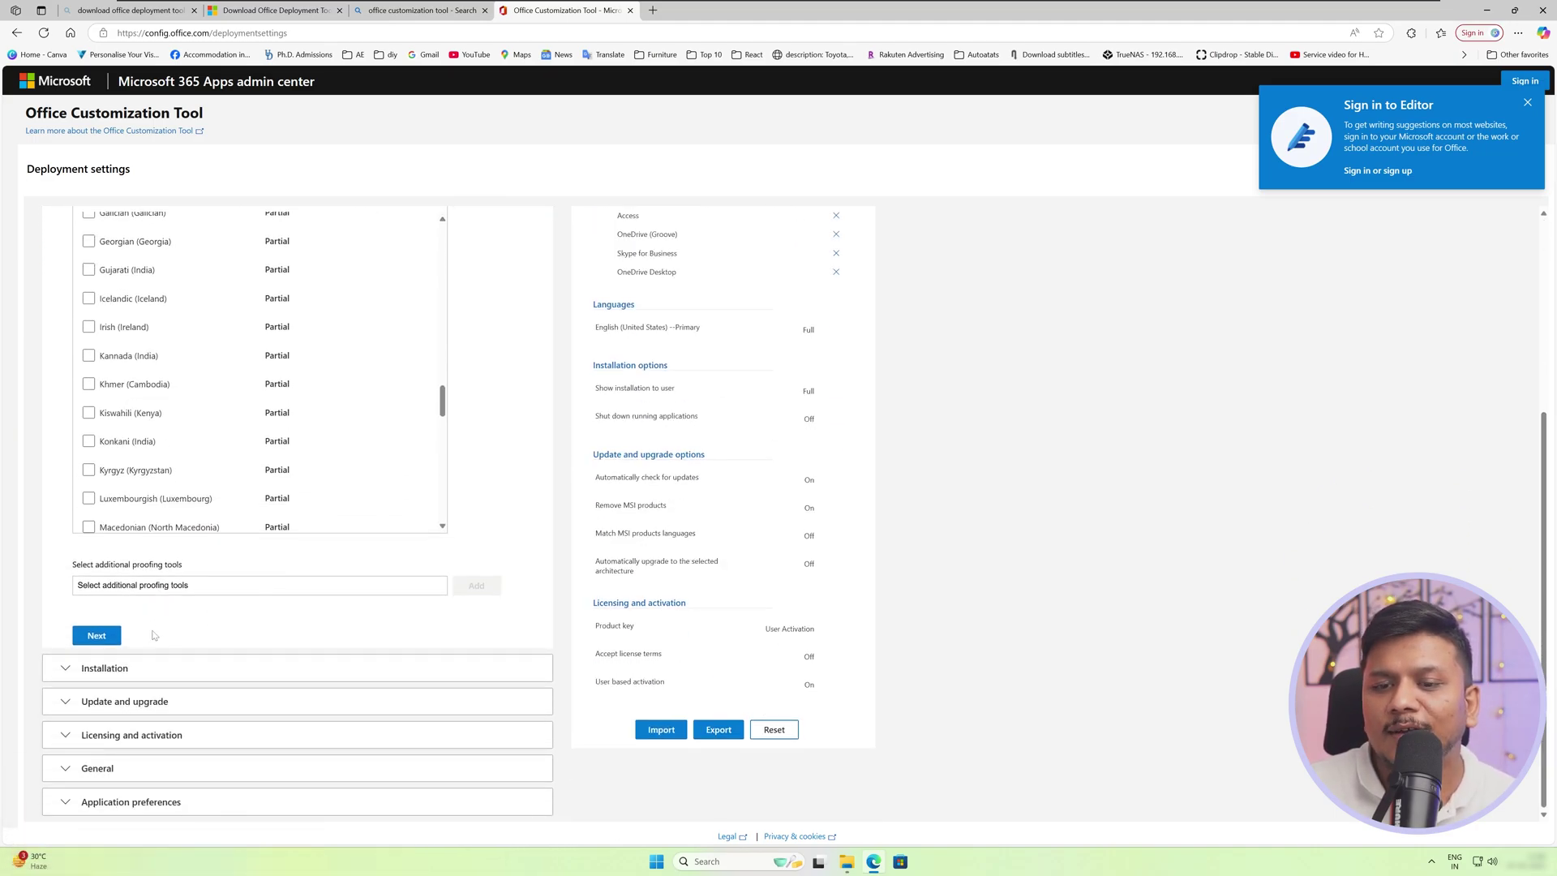
pyautogui.click(103, 637)
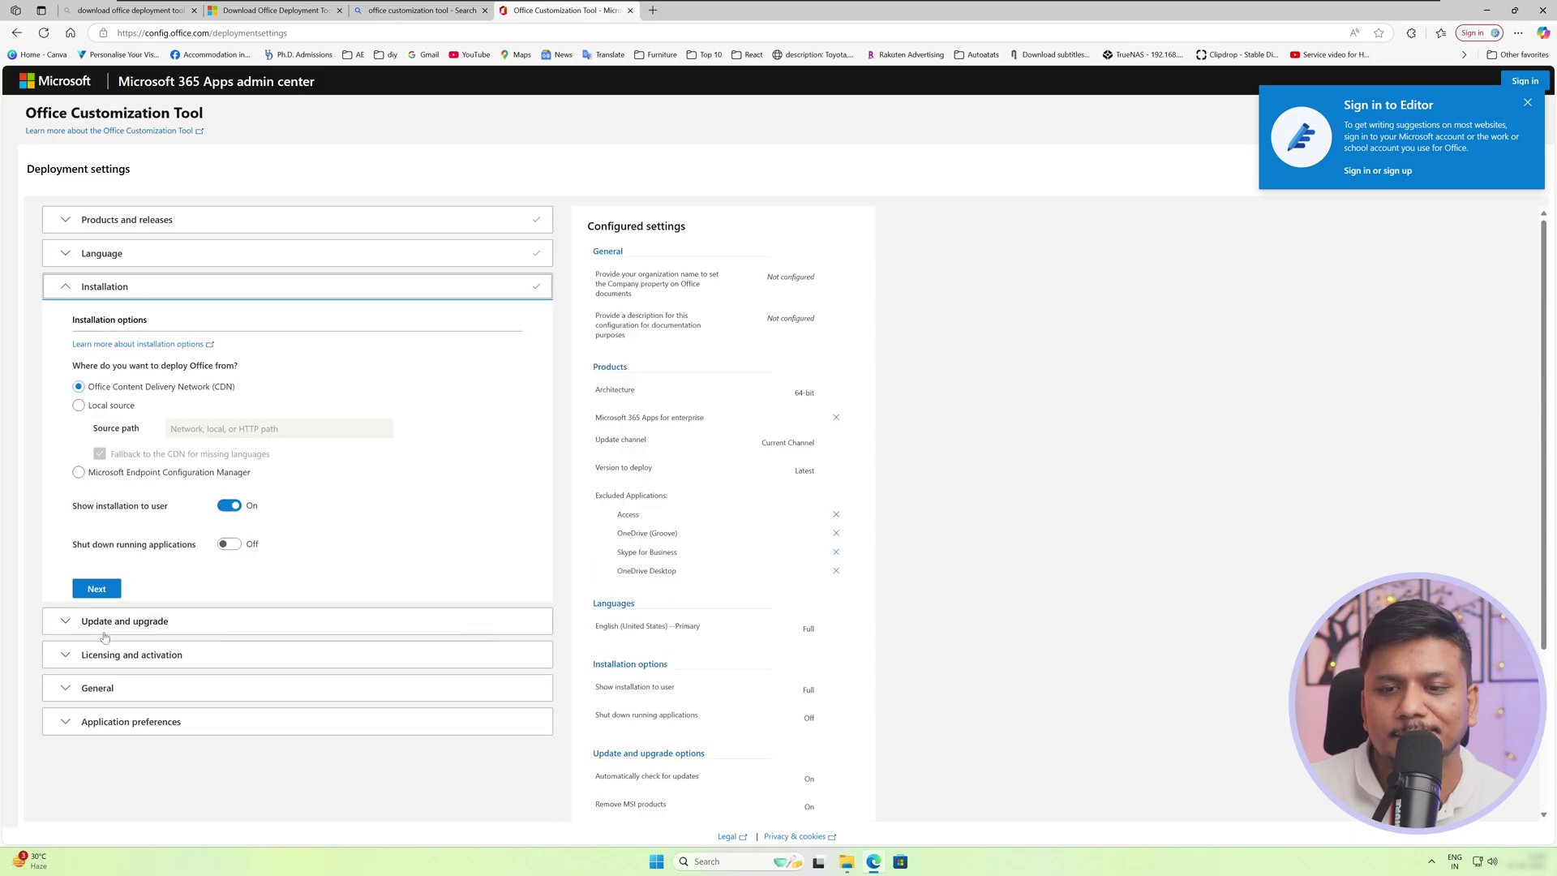
pyautogui.click(97, 598)
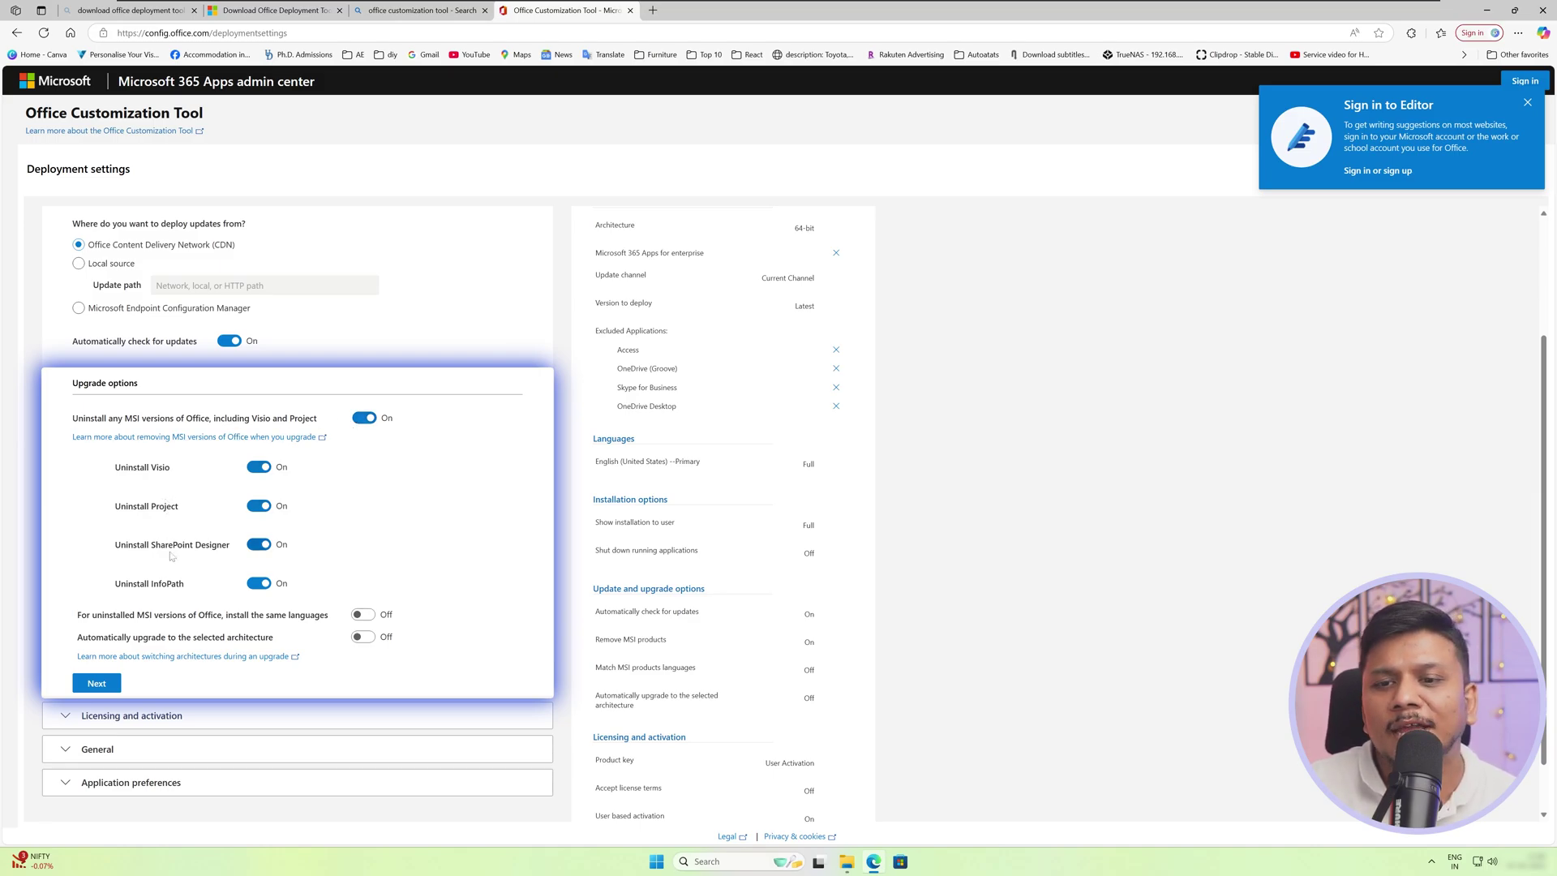
# Keep the uninstallation of MSI versions of Office on and continue to the licensing and activation settings.
pyautogui.click(359, 420)
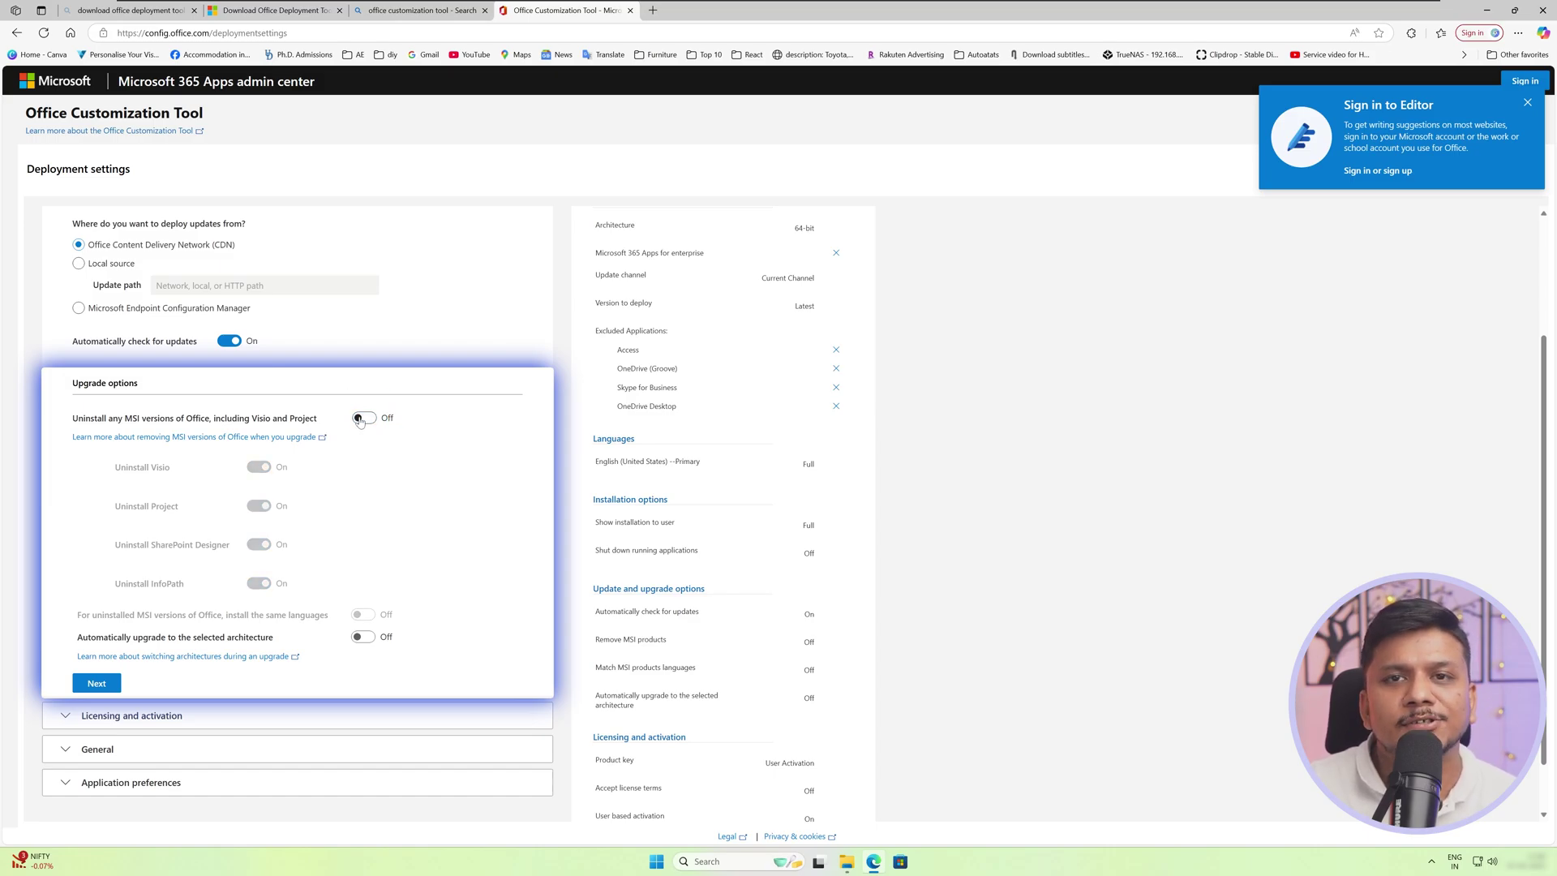
pyautogui.click(359, 420)
pyautogui.scroll(-1, 243, 527)
pyautogui.click(114, 622)
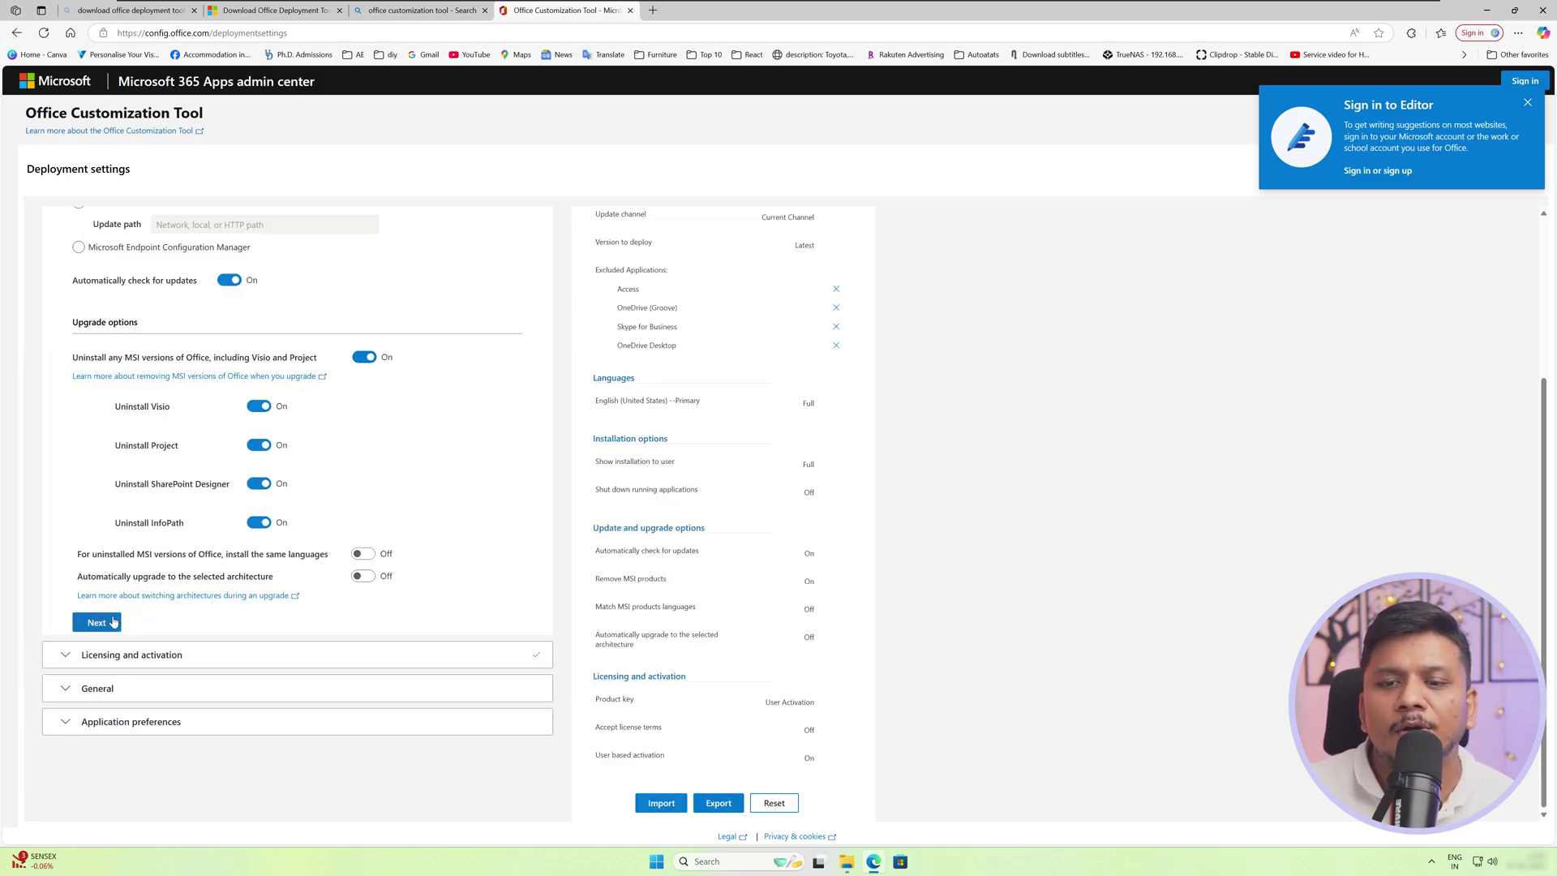
pyautogui.click(113, 622)
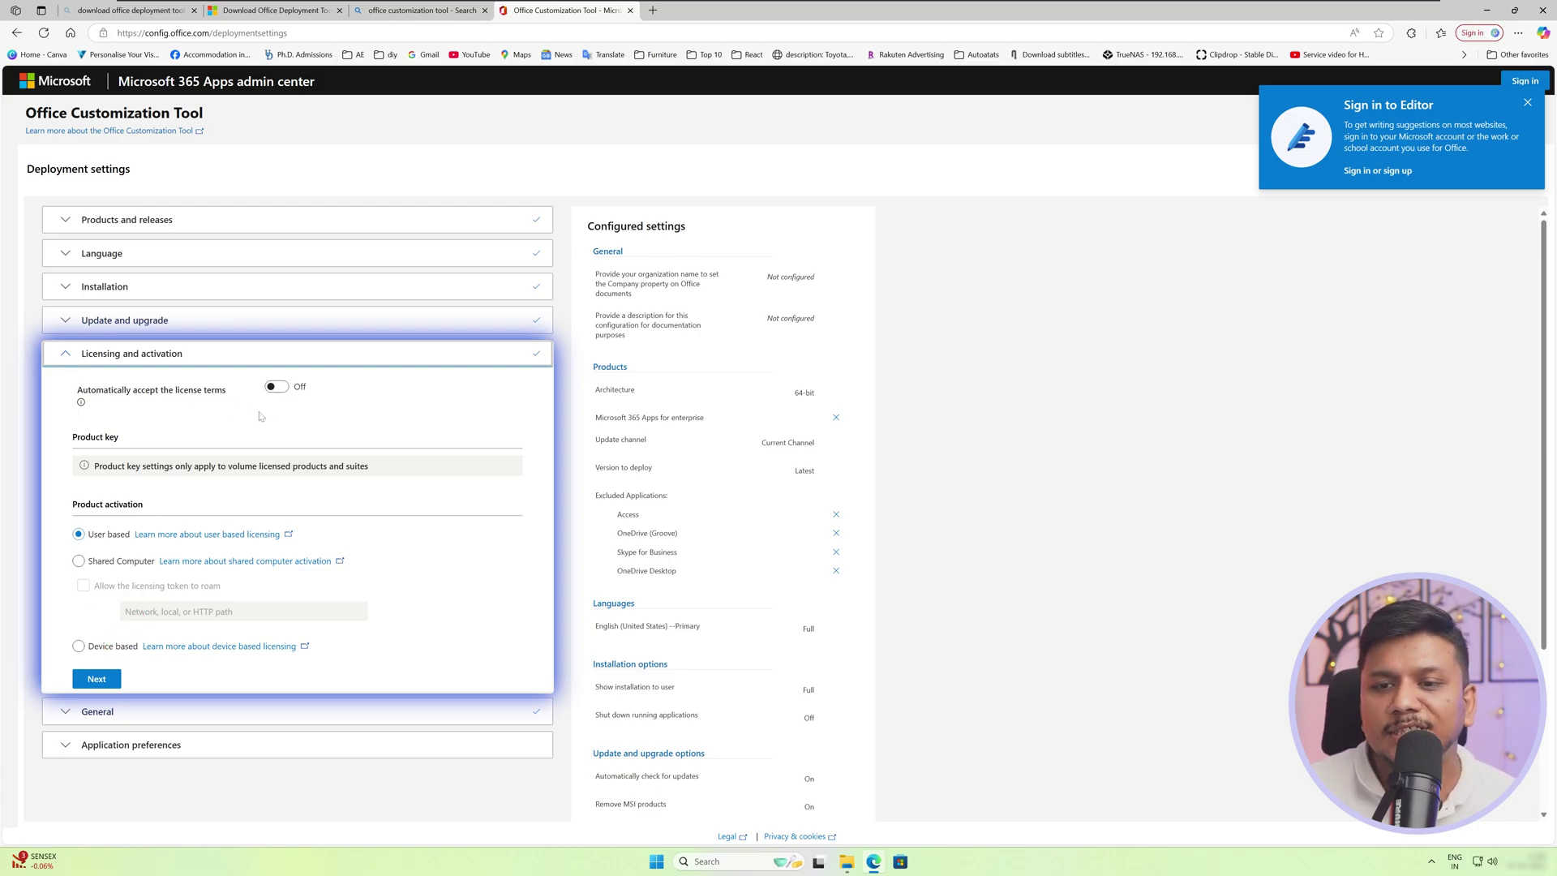
pyautogui.click(276, 387)
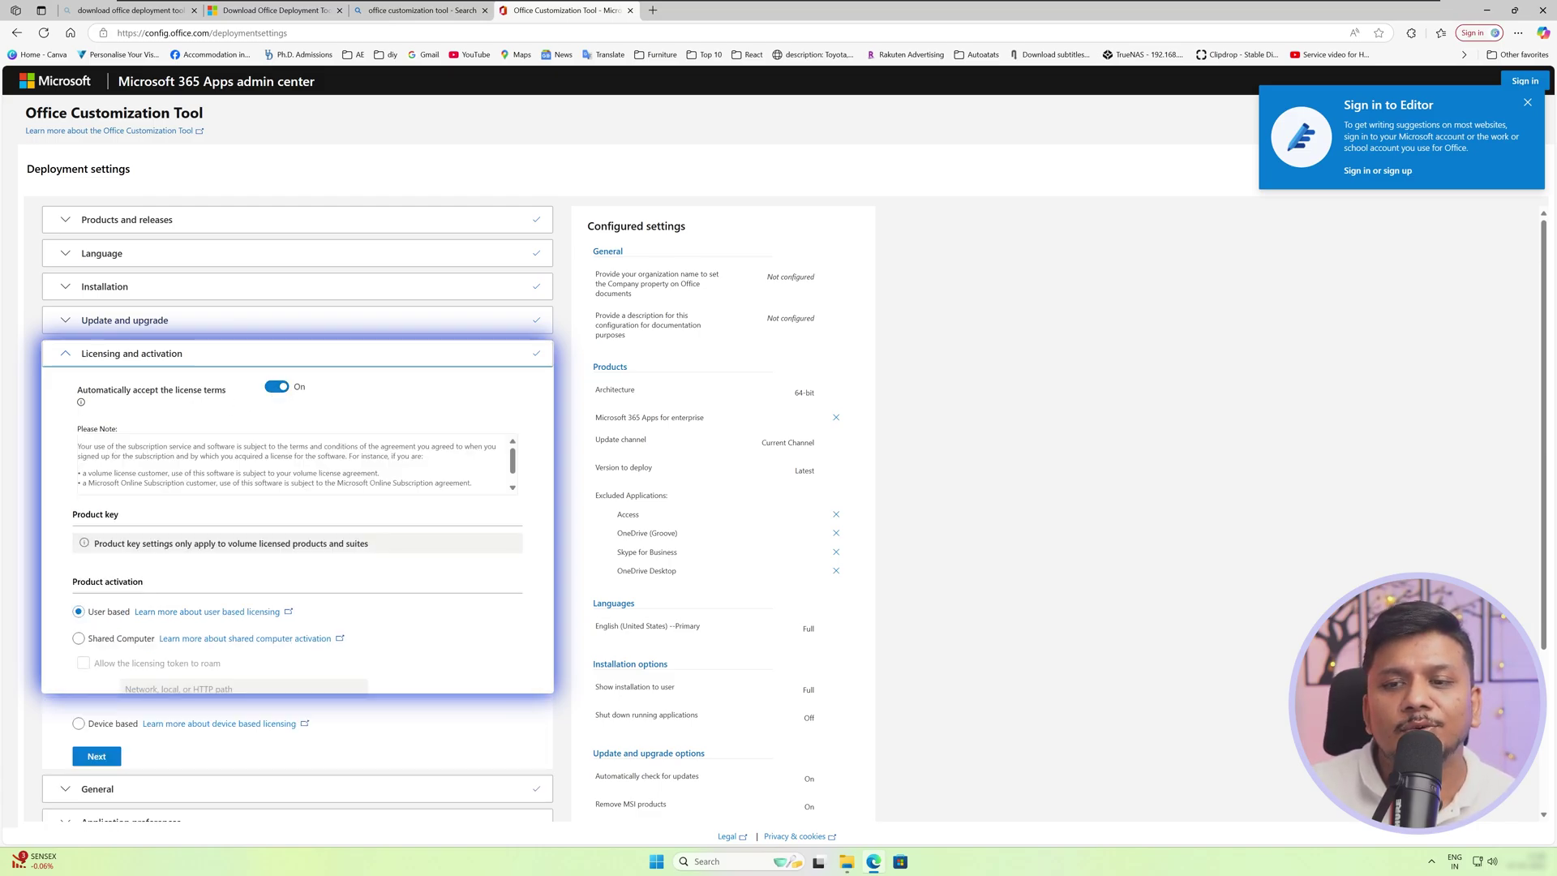
pyautogui.scroll(-3, 147, 470)
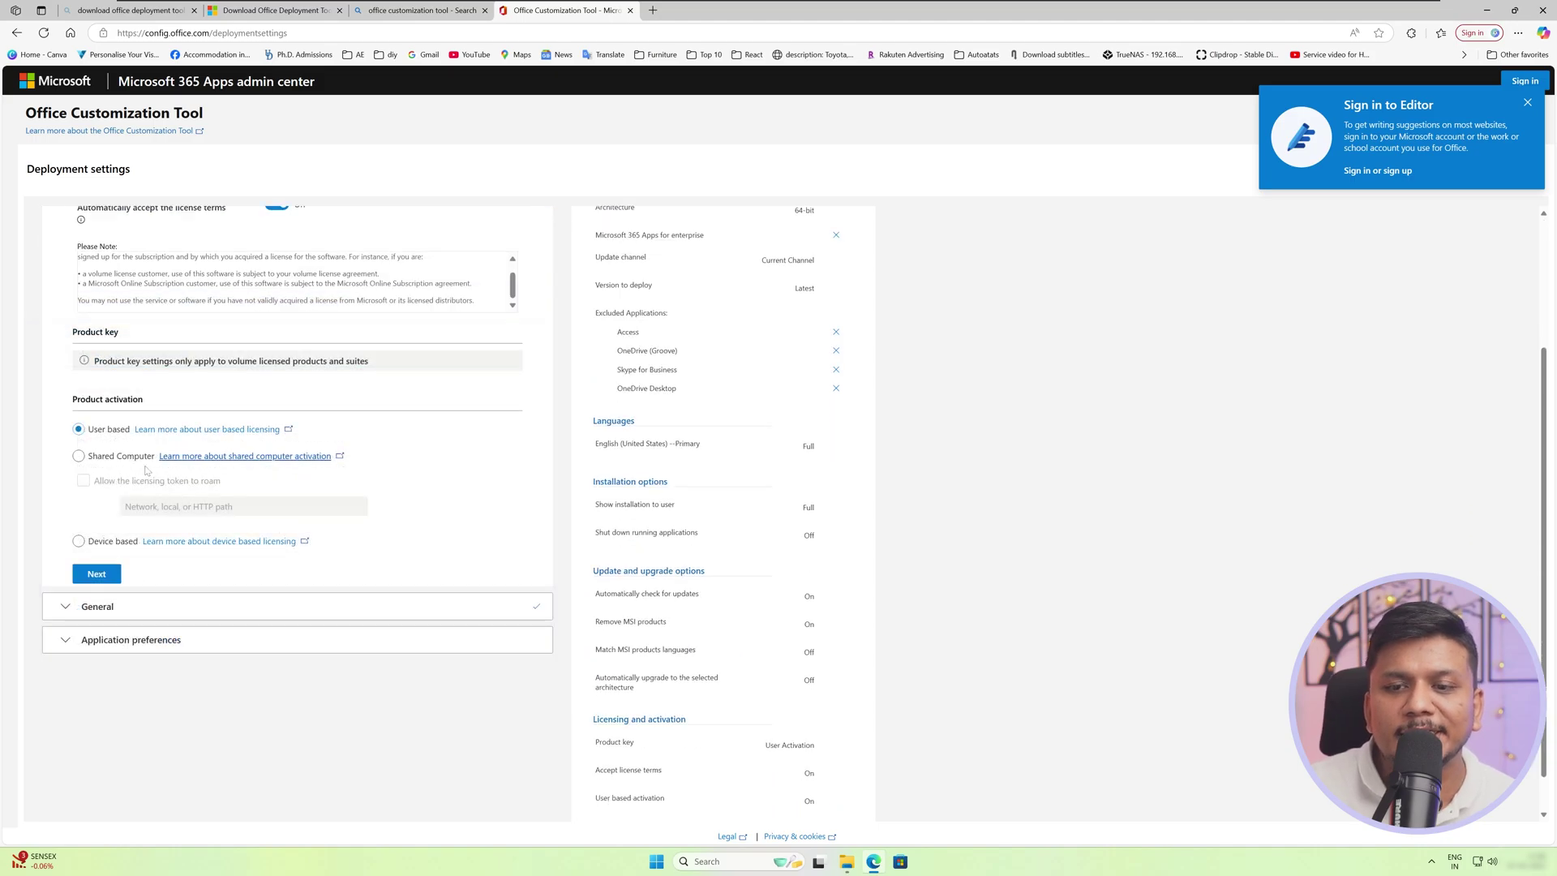
pyautogui.scroll(3, 147, 470)
pyautogui.scroll(-3, 138, 458)
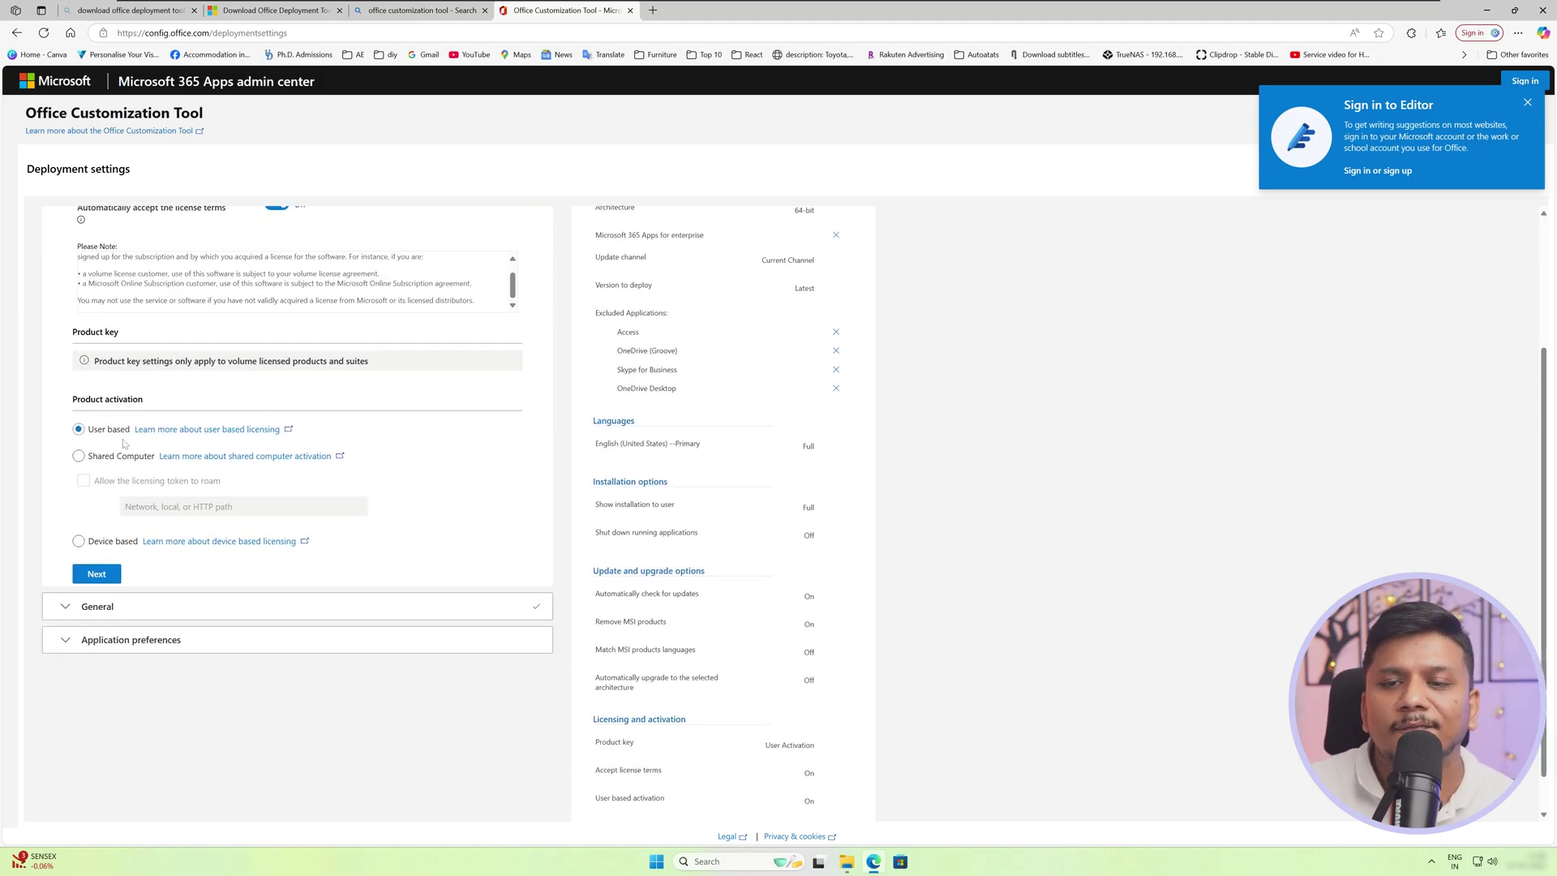
pyautogui.scroll(3, 276, 397)
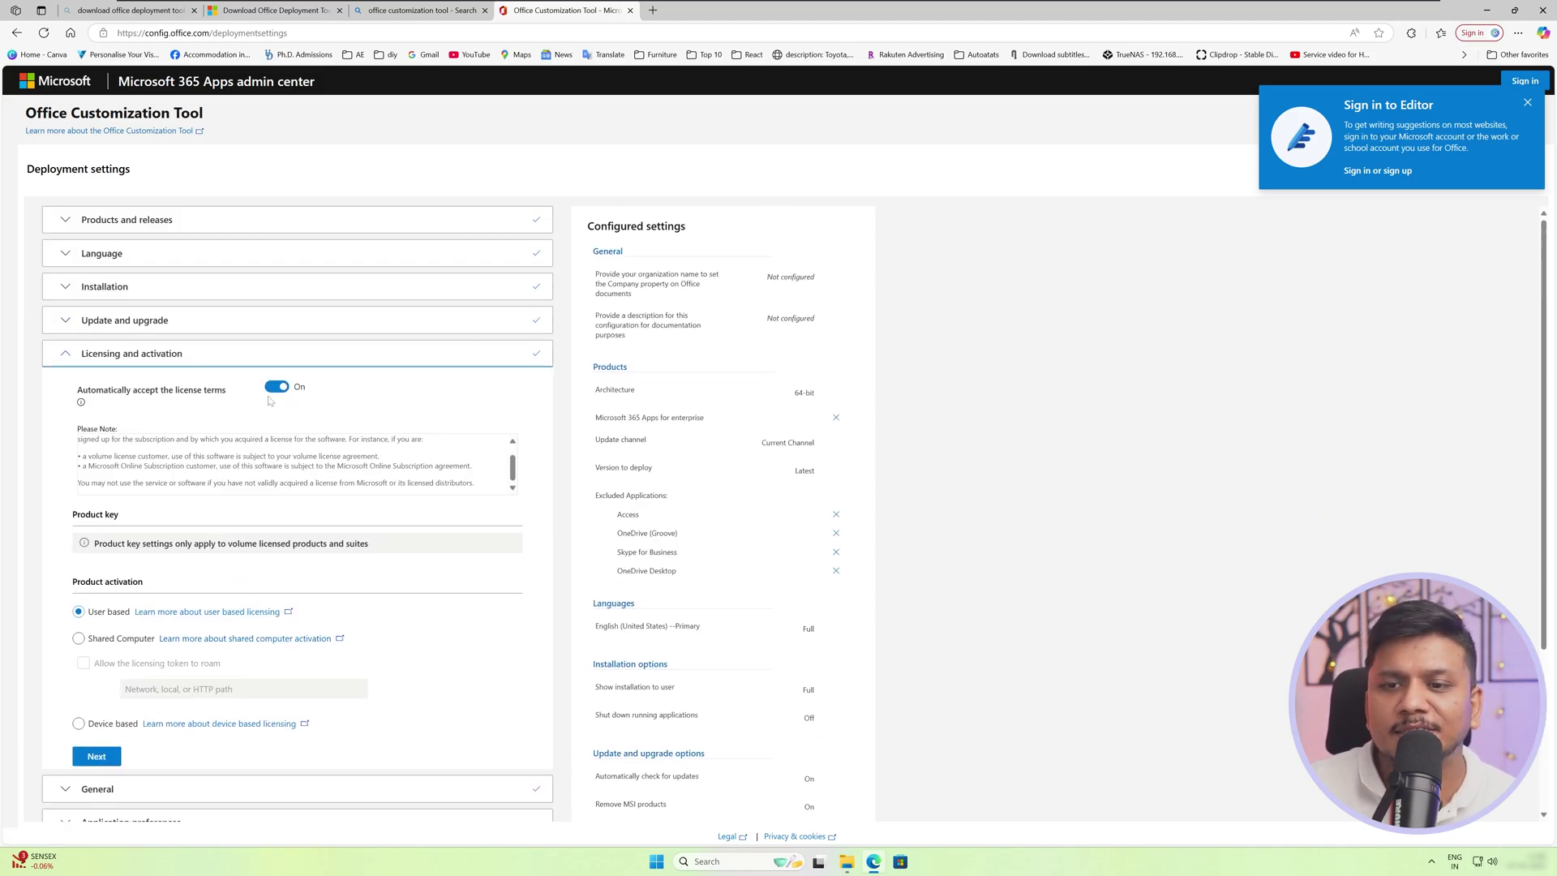
pyautogui.click(277, 388)
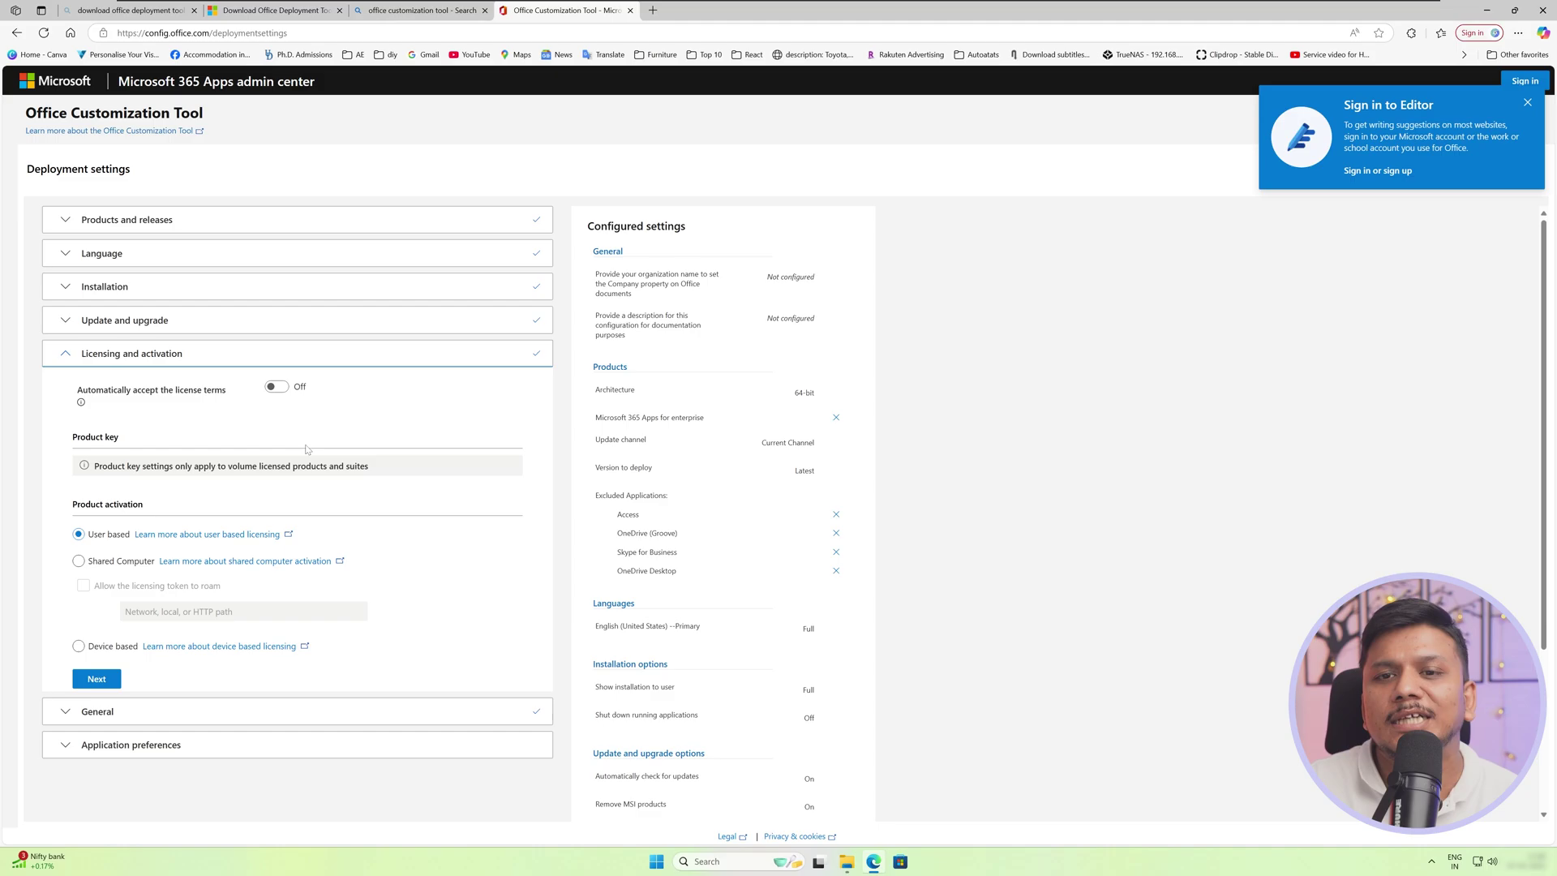
# Keep user-based activation, leave the organization name and description blank, and finish the application preferences with their defaults.
pyautogui.scroll(-2, 313, 448)
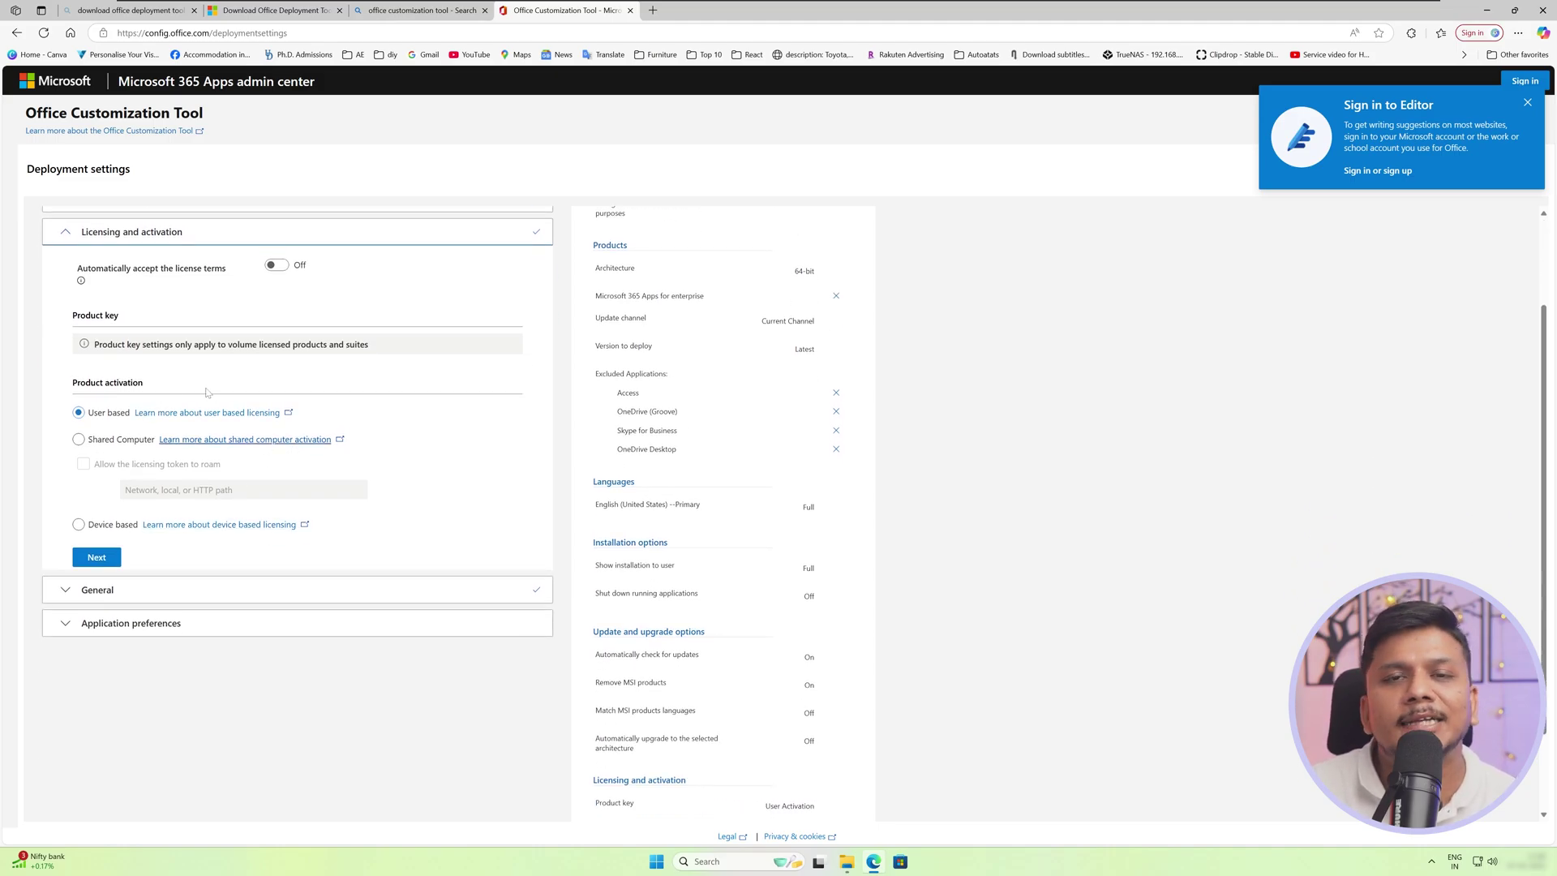
pyautogui.click(103, 561)
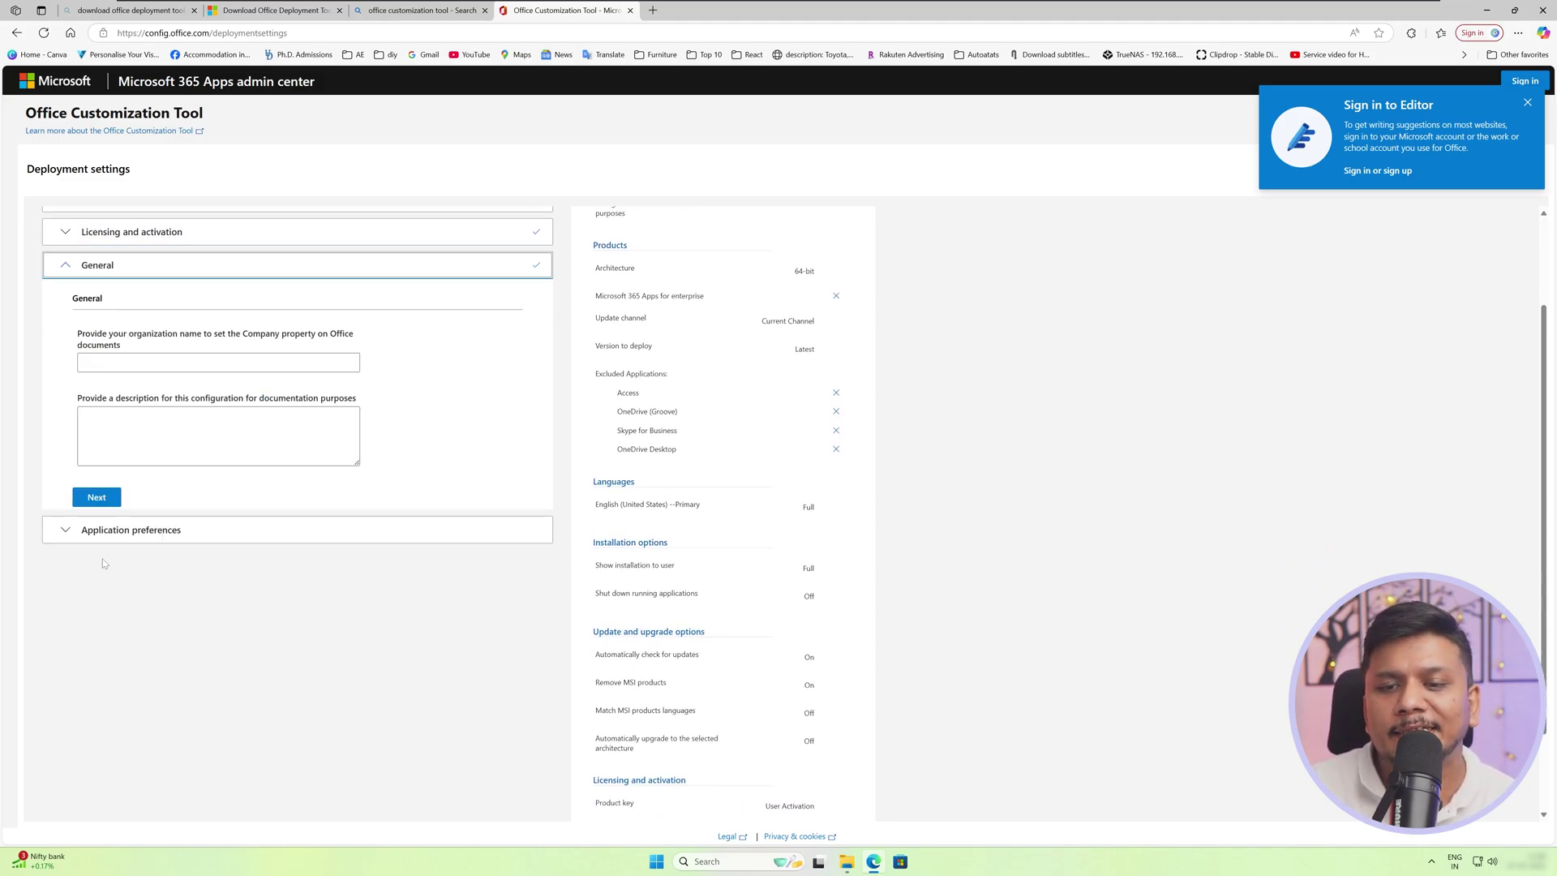
pyautogui.click(103, 498)
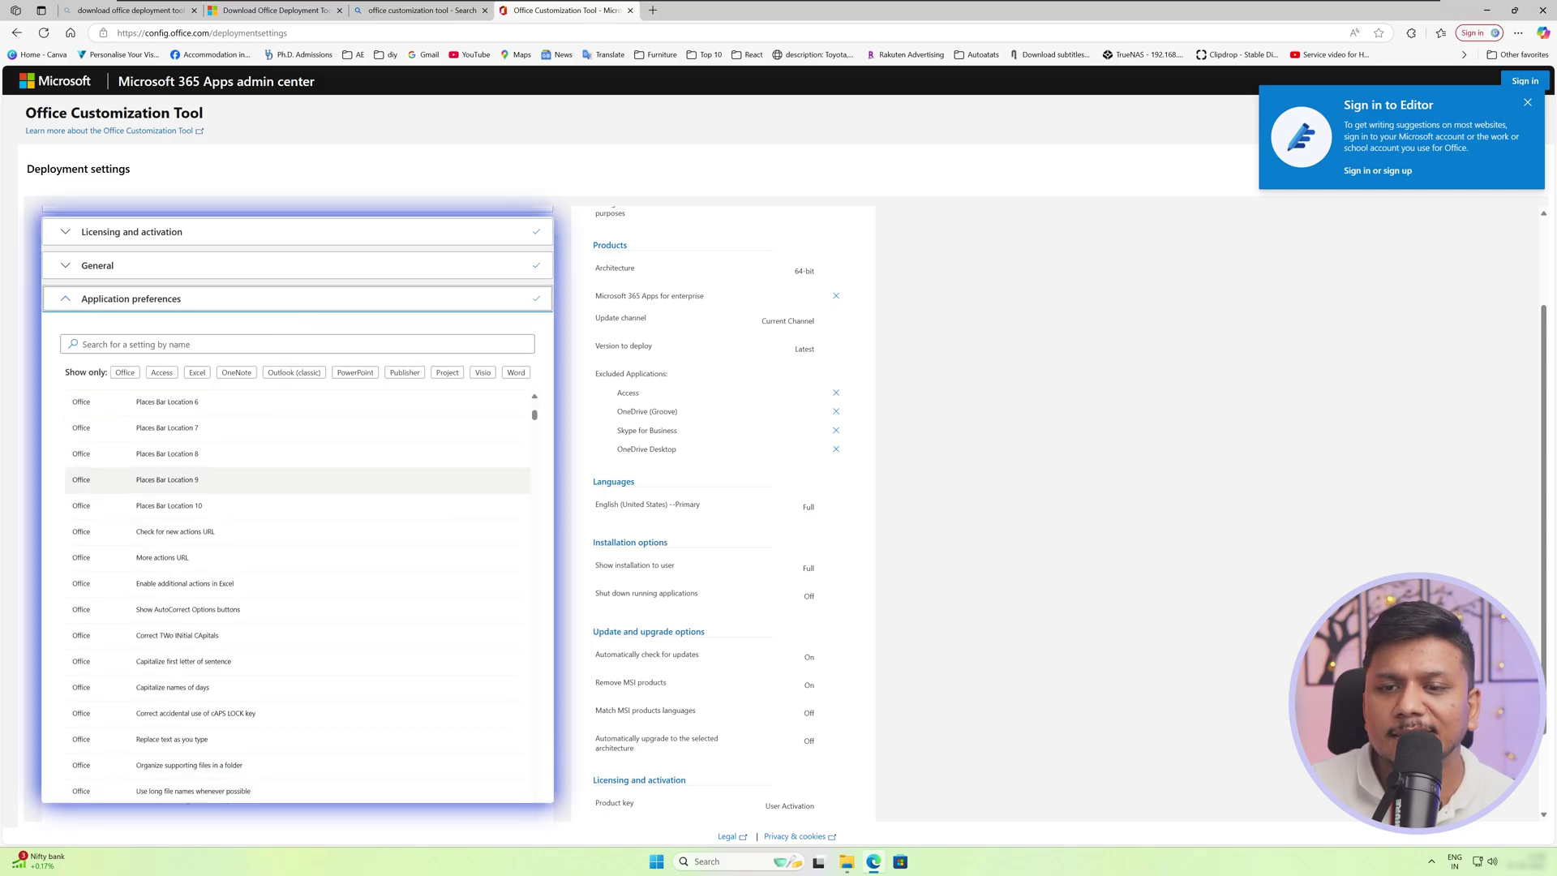
pyautogui.click(97, 794)
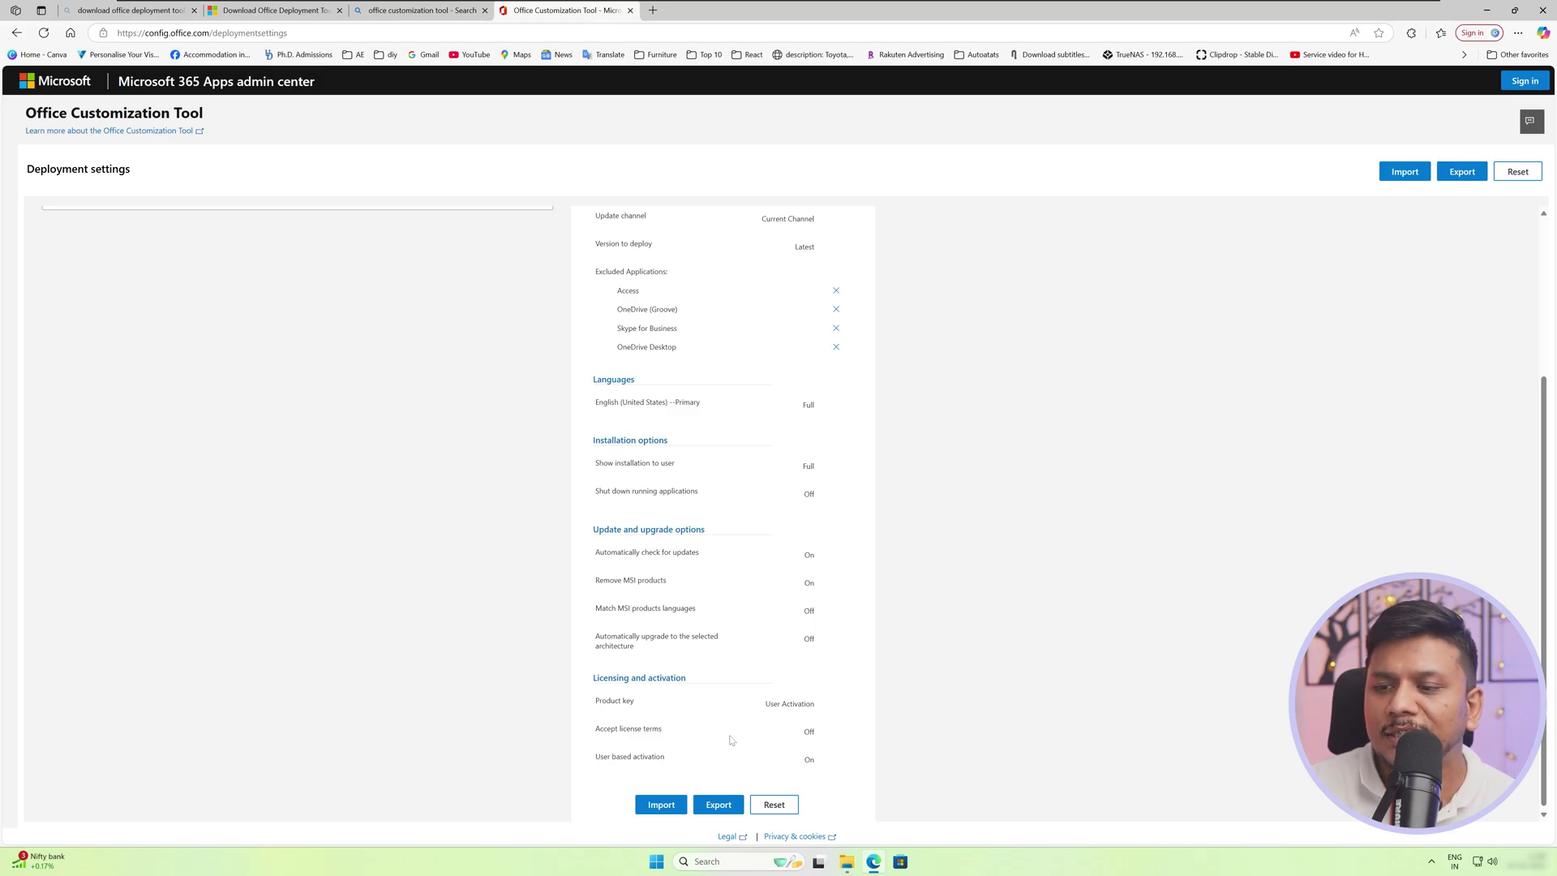
# Start exporting the deployment configuration and set the default file format to Office Open XML formats.
pyautogui.click(729, 803)
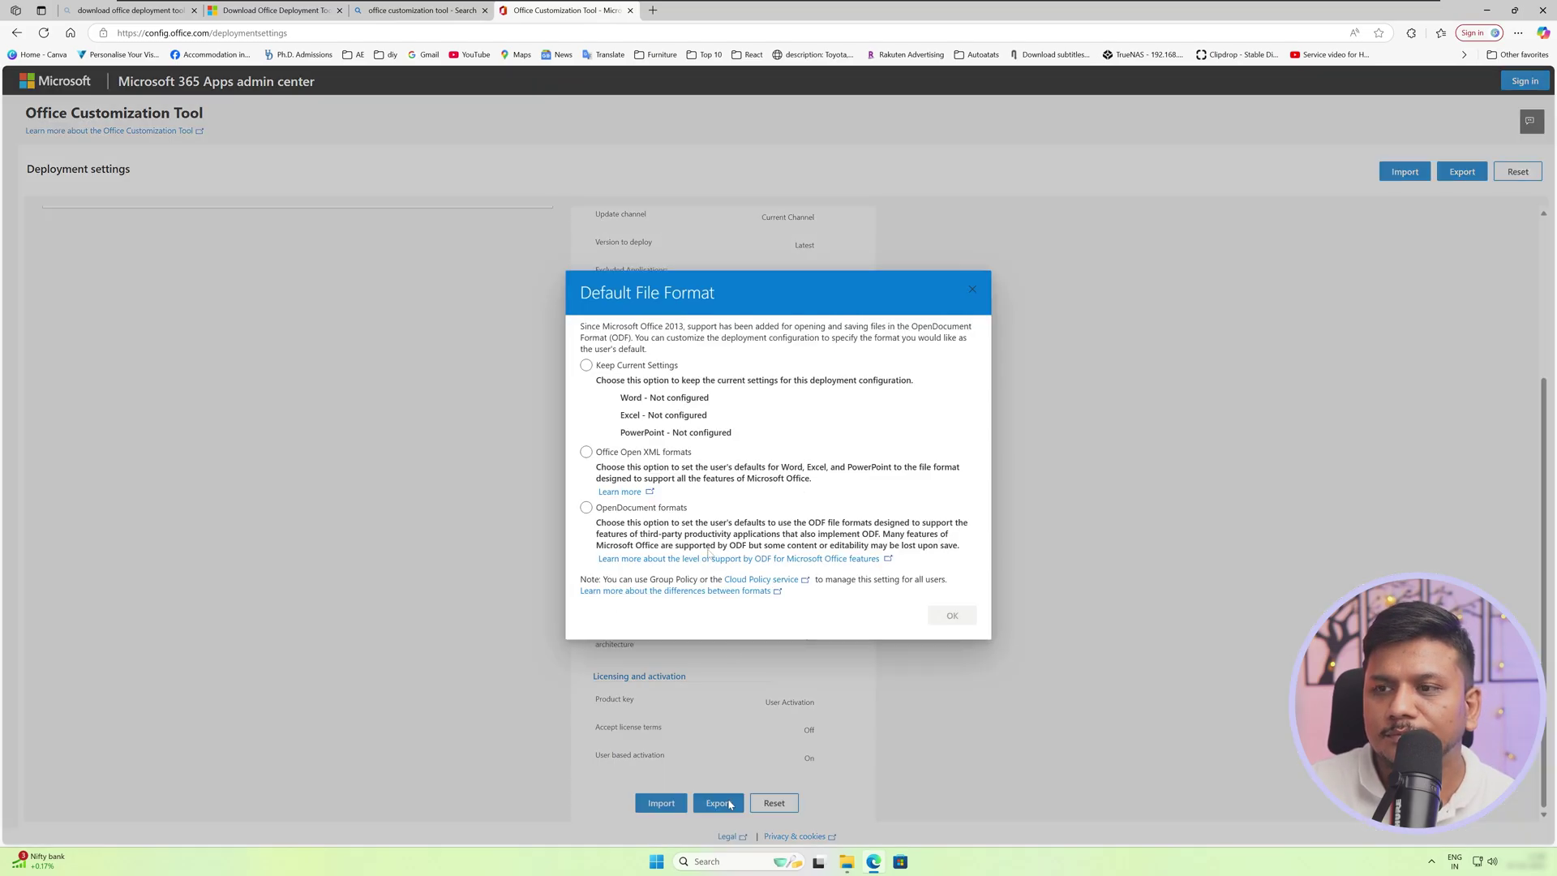
pyautogui.click(547, 454)
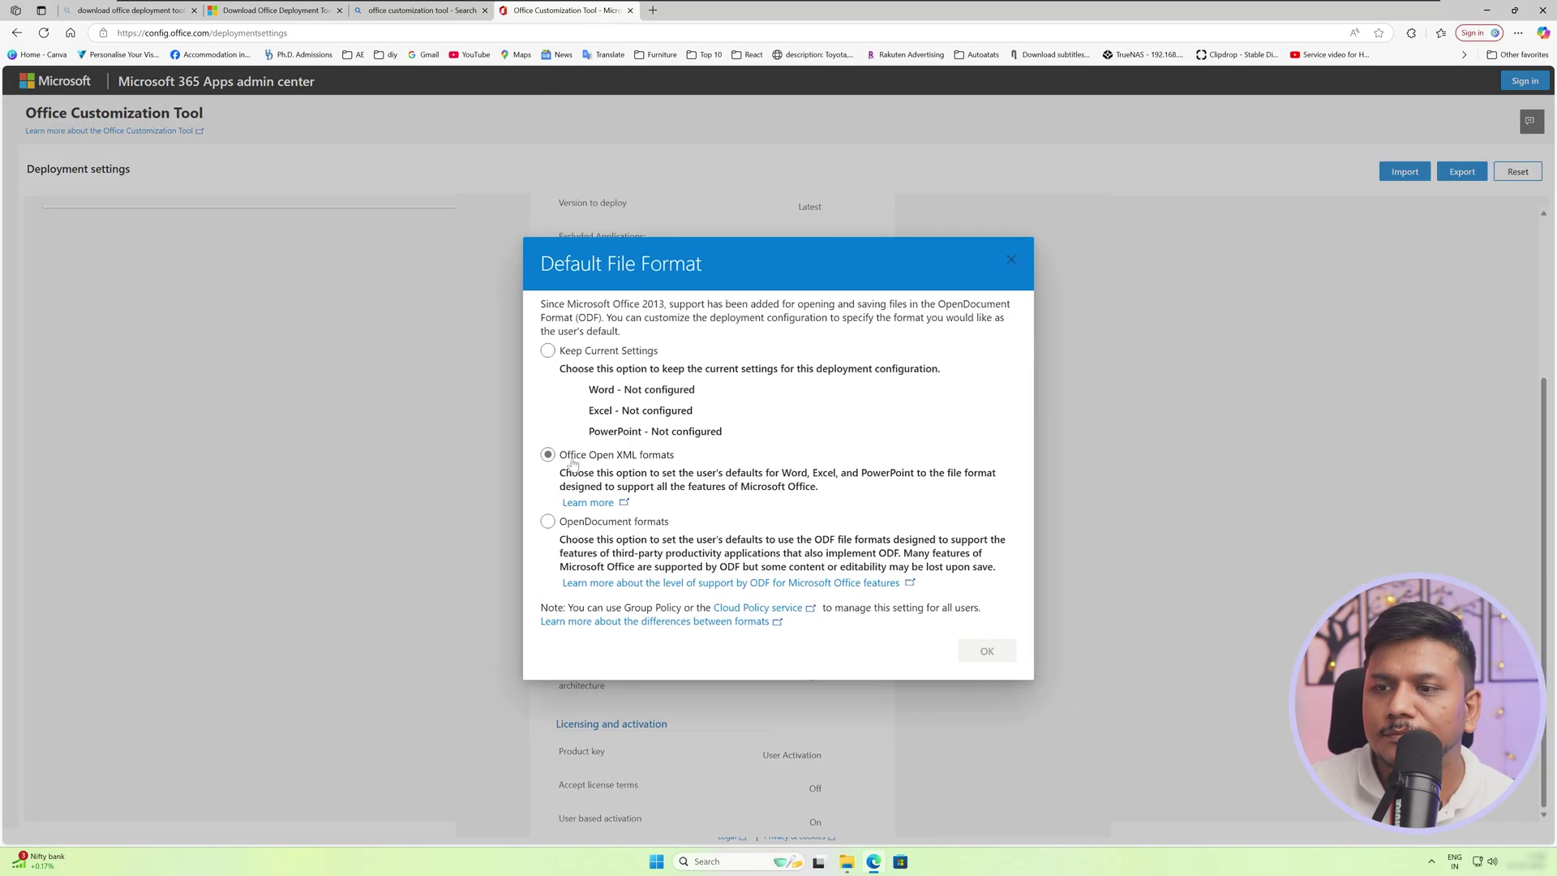
pyautogui.click(973, 653)
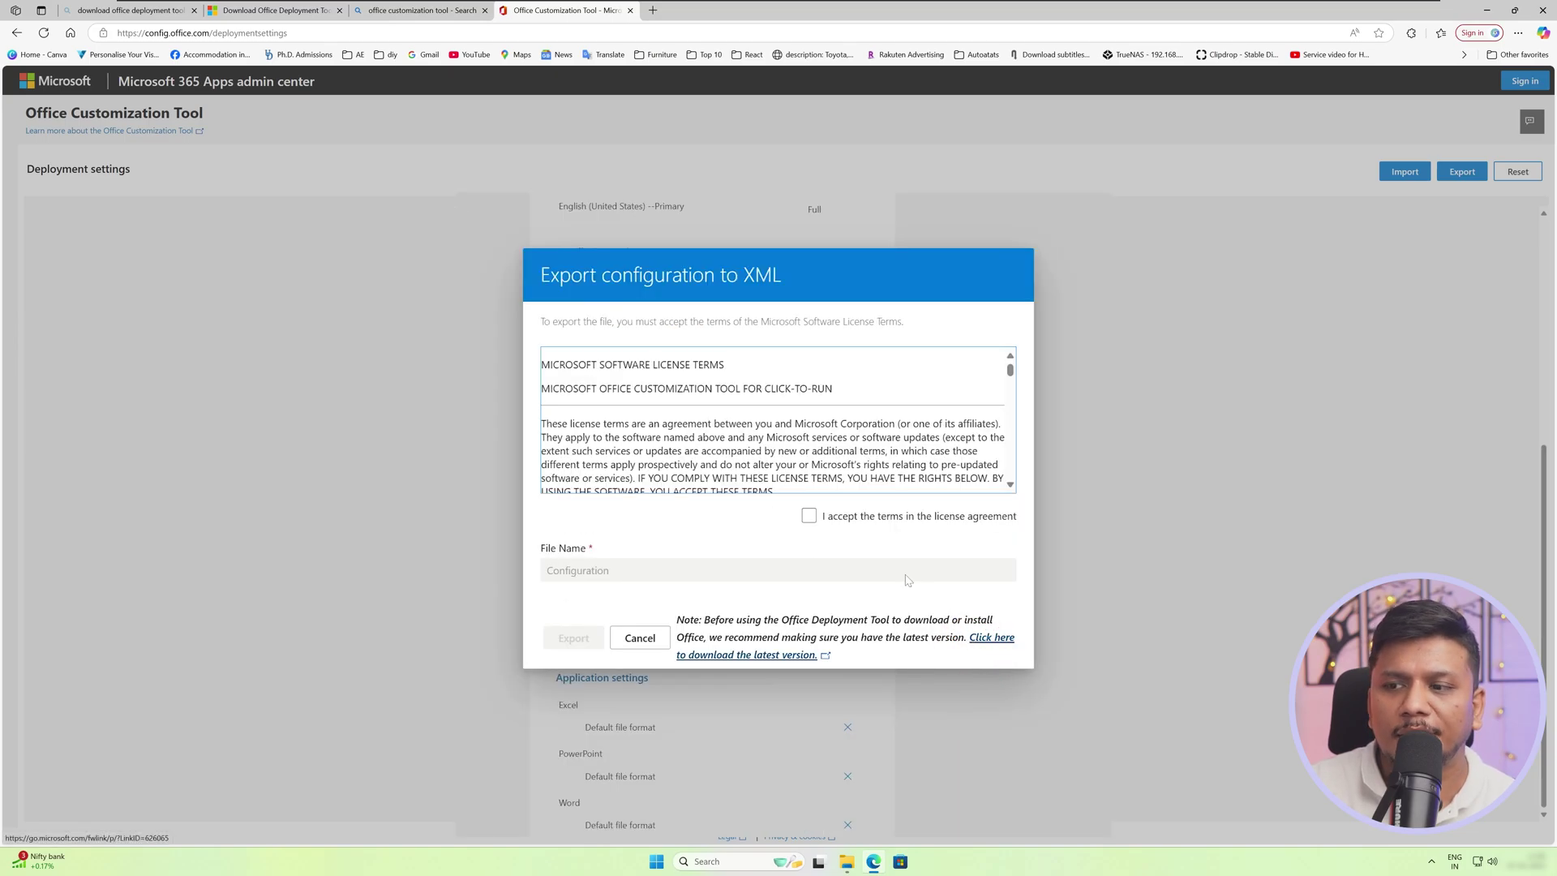
# Accept the license agreement, export the configuration to XML under the file name Configuration, and keep the downloaded file.
pyautogui.click(808, 516)
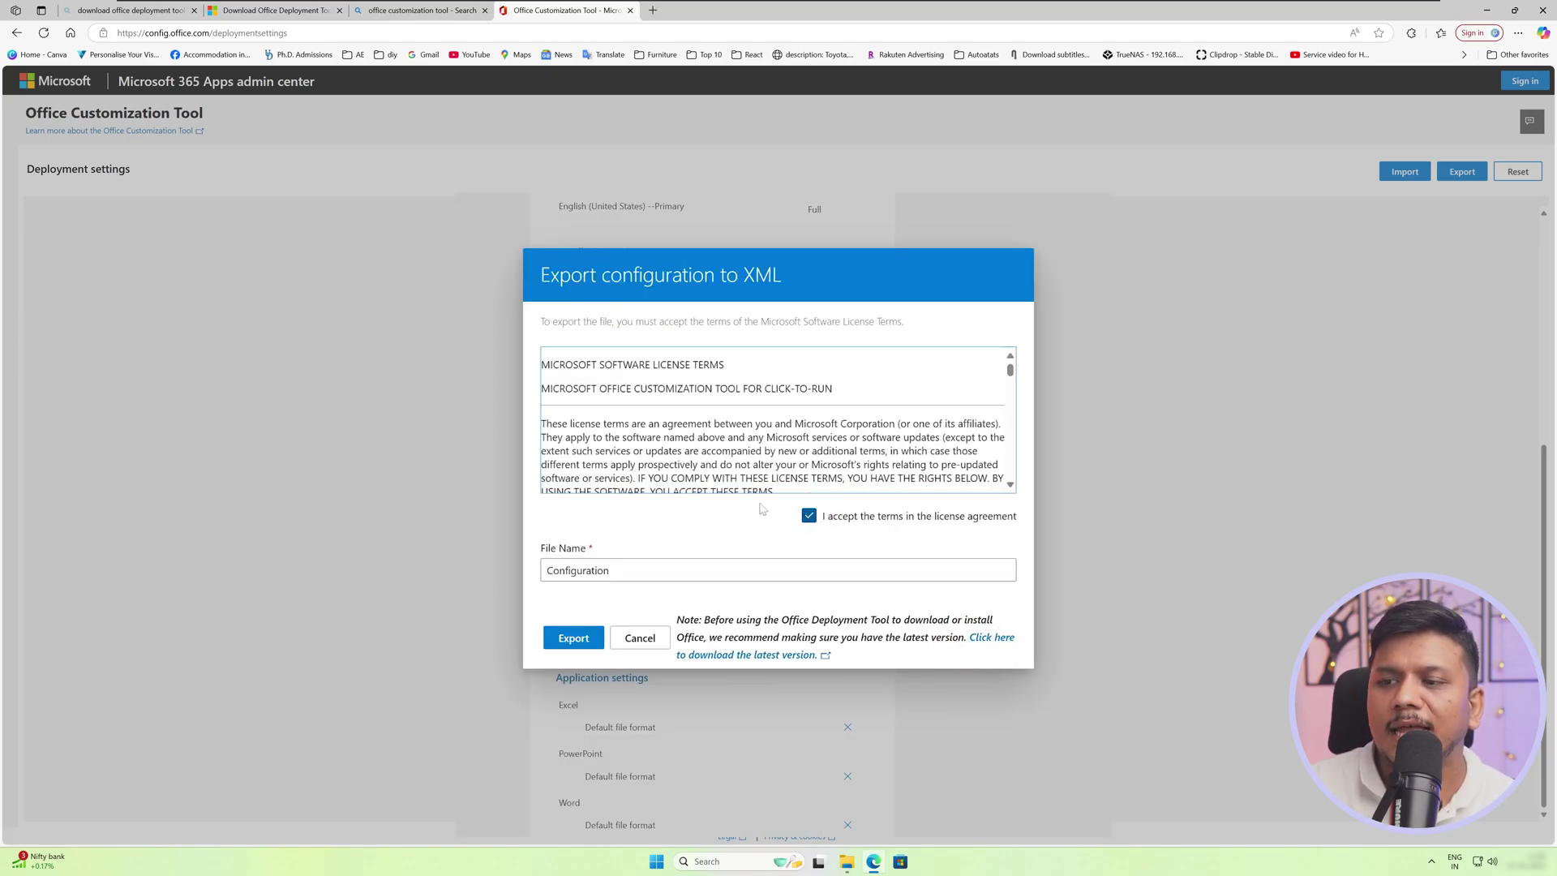
pyautogui.rightClick(606, 577)
pyautogui.click(584, 600)
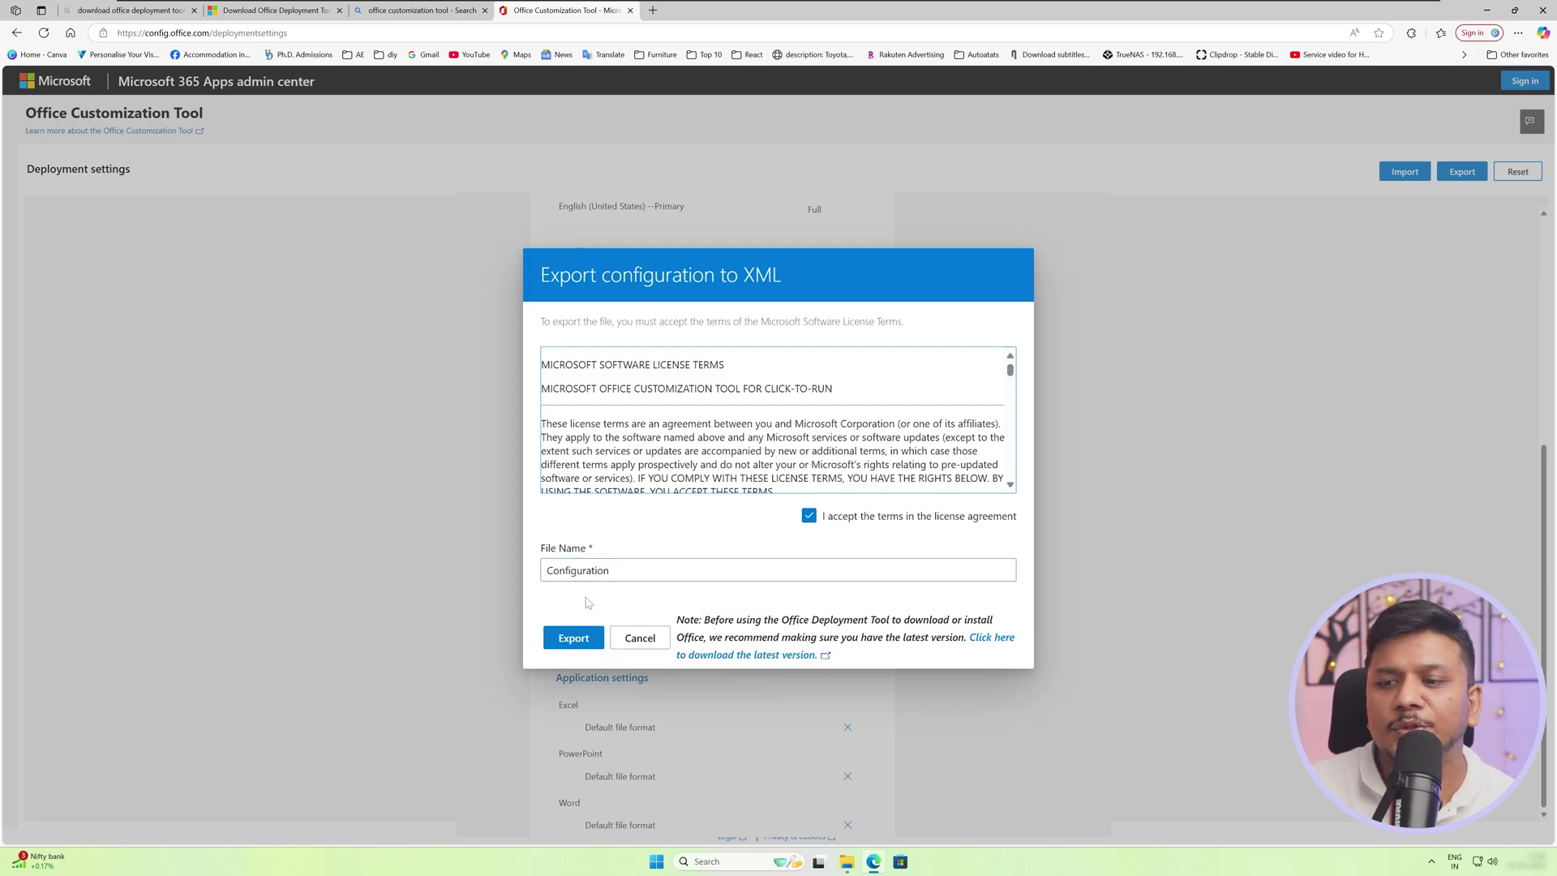
pyautogui.click(570, 638)
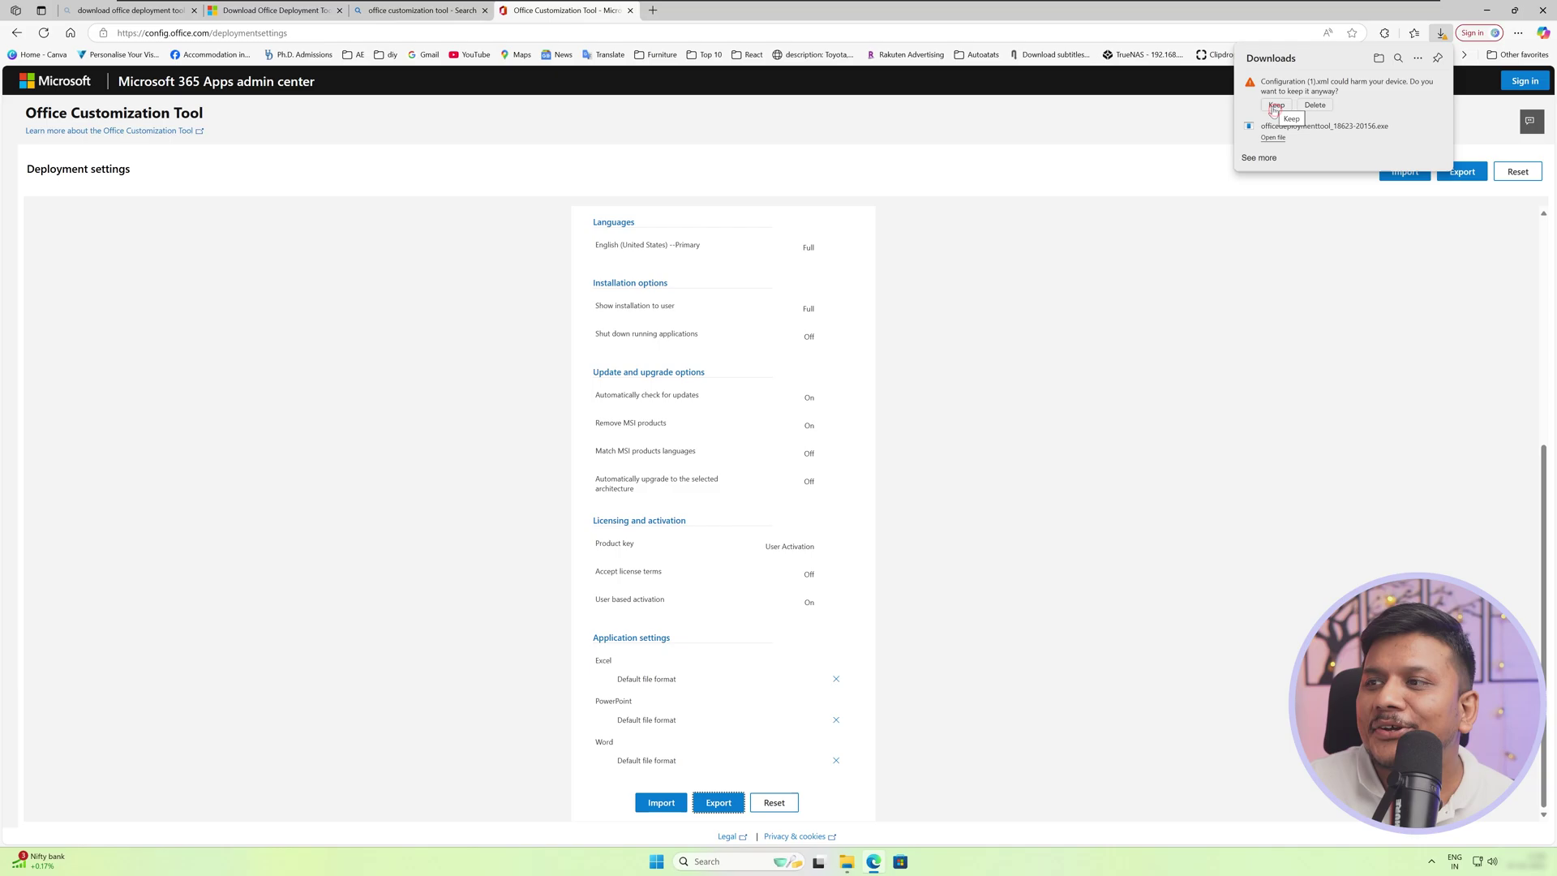
pyautogui.click(1274, 108)
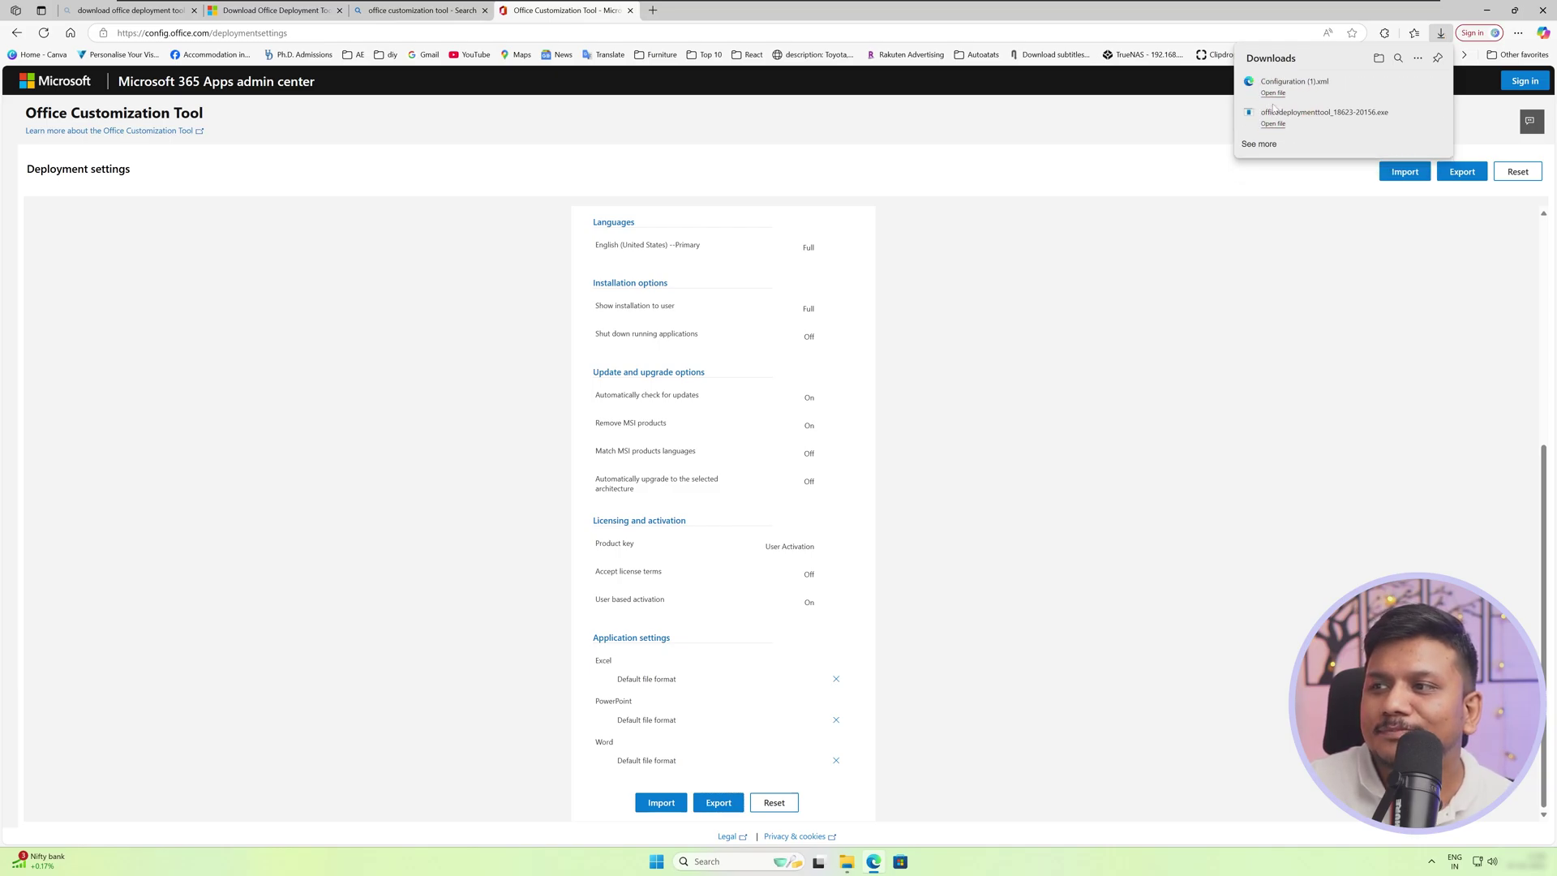
# Copy Configuration.xml from the Downloads folder into the ofc folder on the Desktop, using File Explorer.
pyautogui.click(1418, 86)
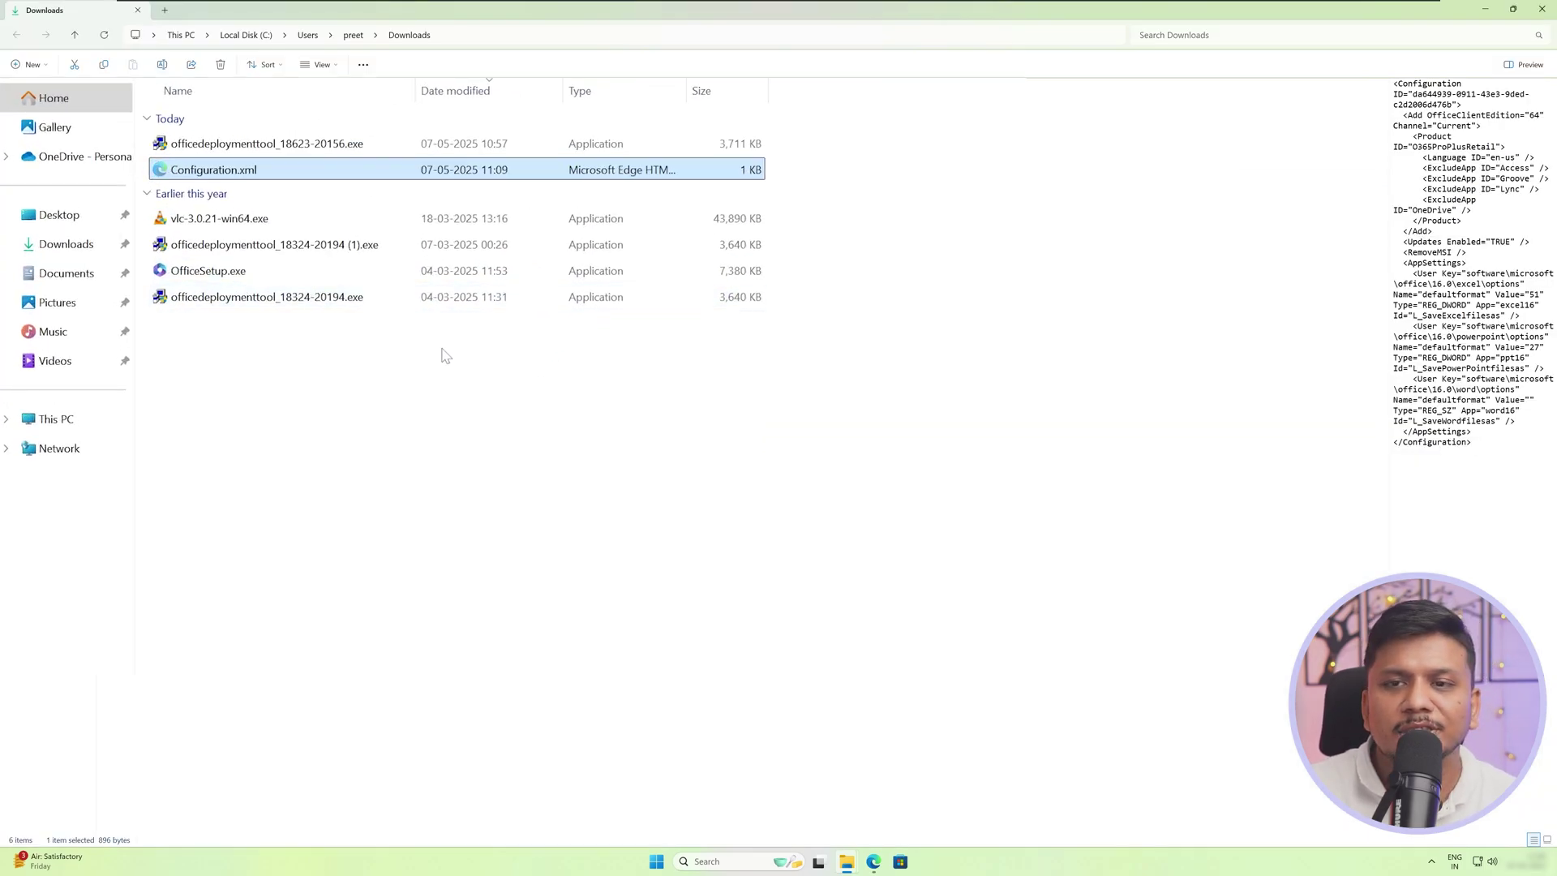
pyautogui.hotkey('ctrl', 'c')
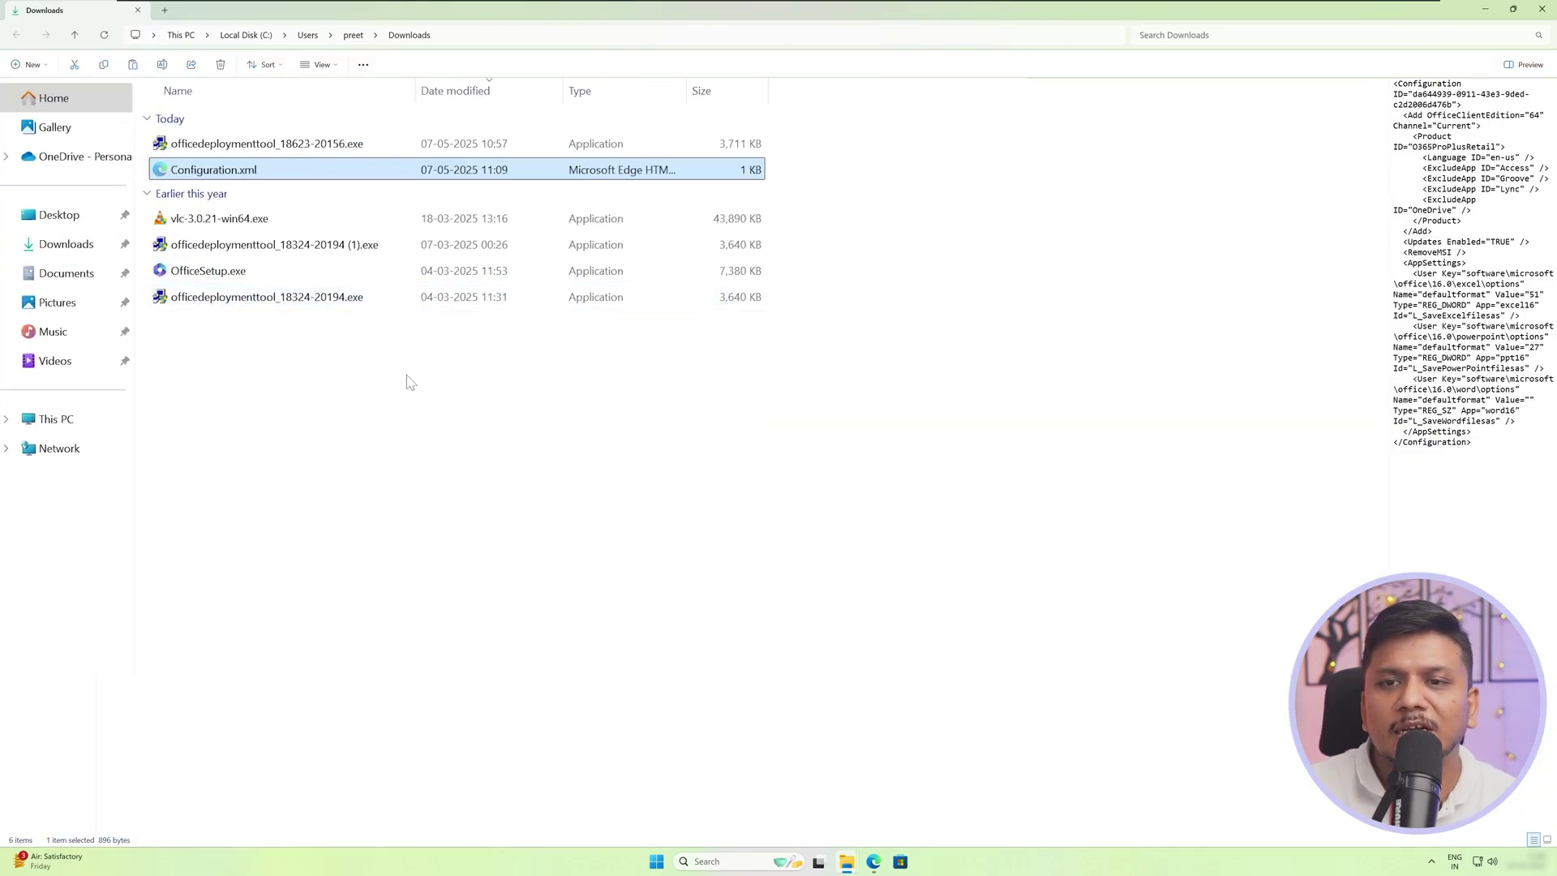
pyautogui.click(78, 219)
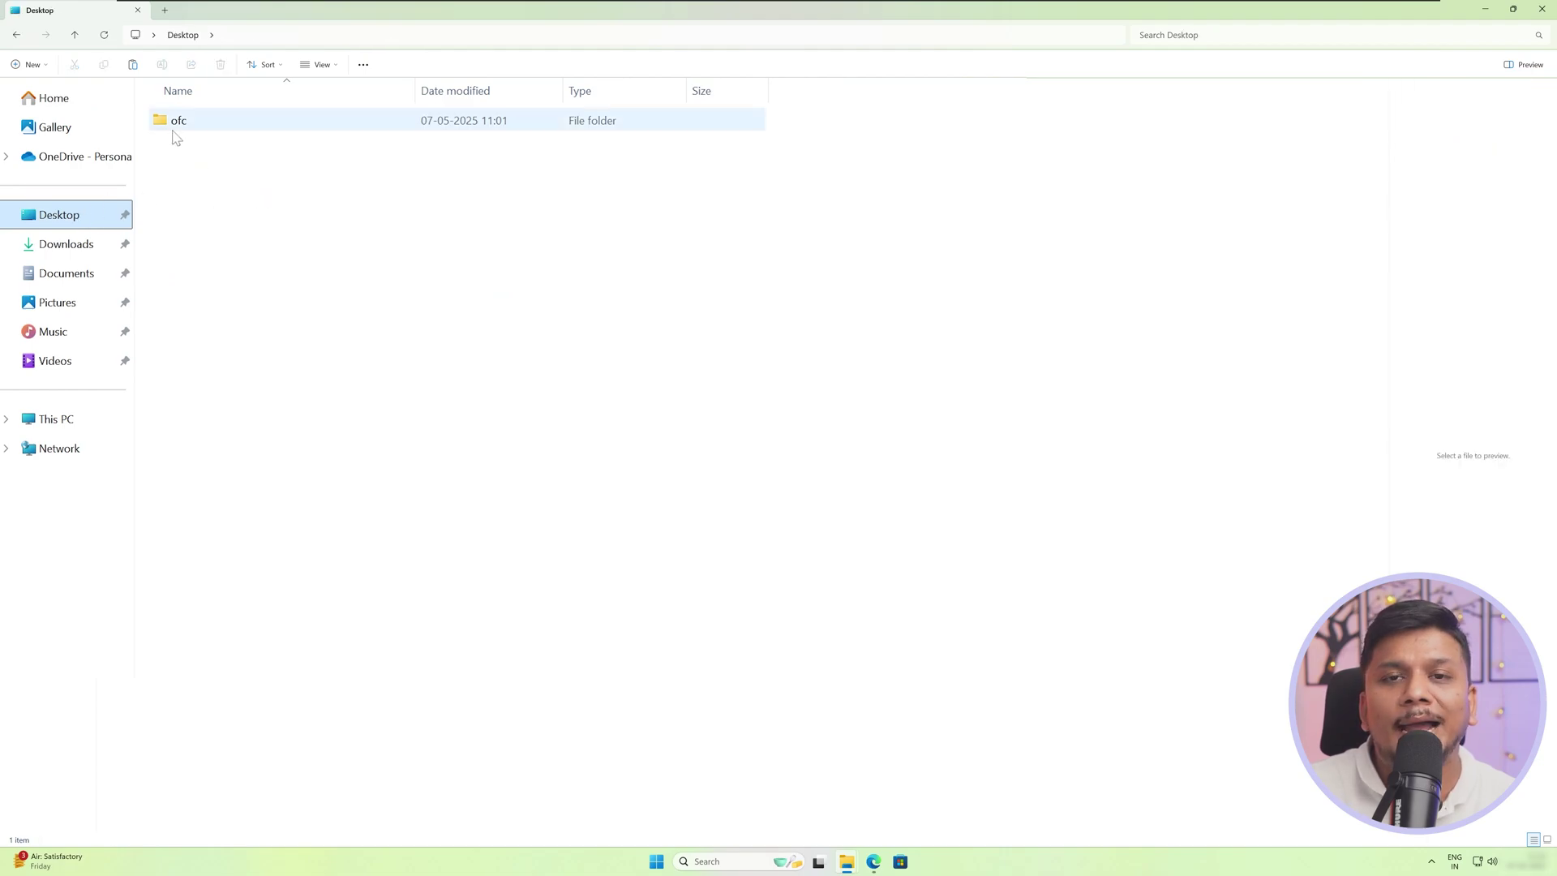
pyautogui.click(174, 128)
pyautogui.press('F2')
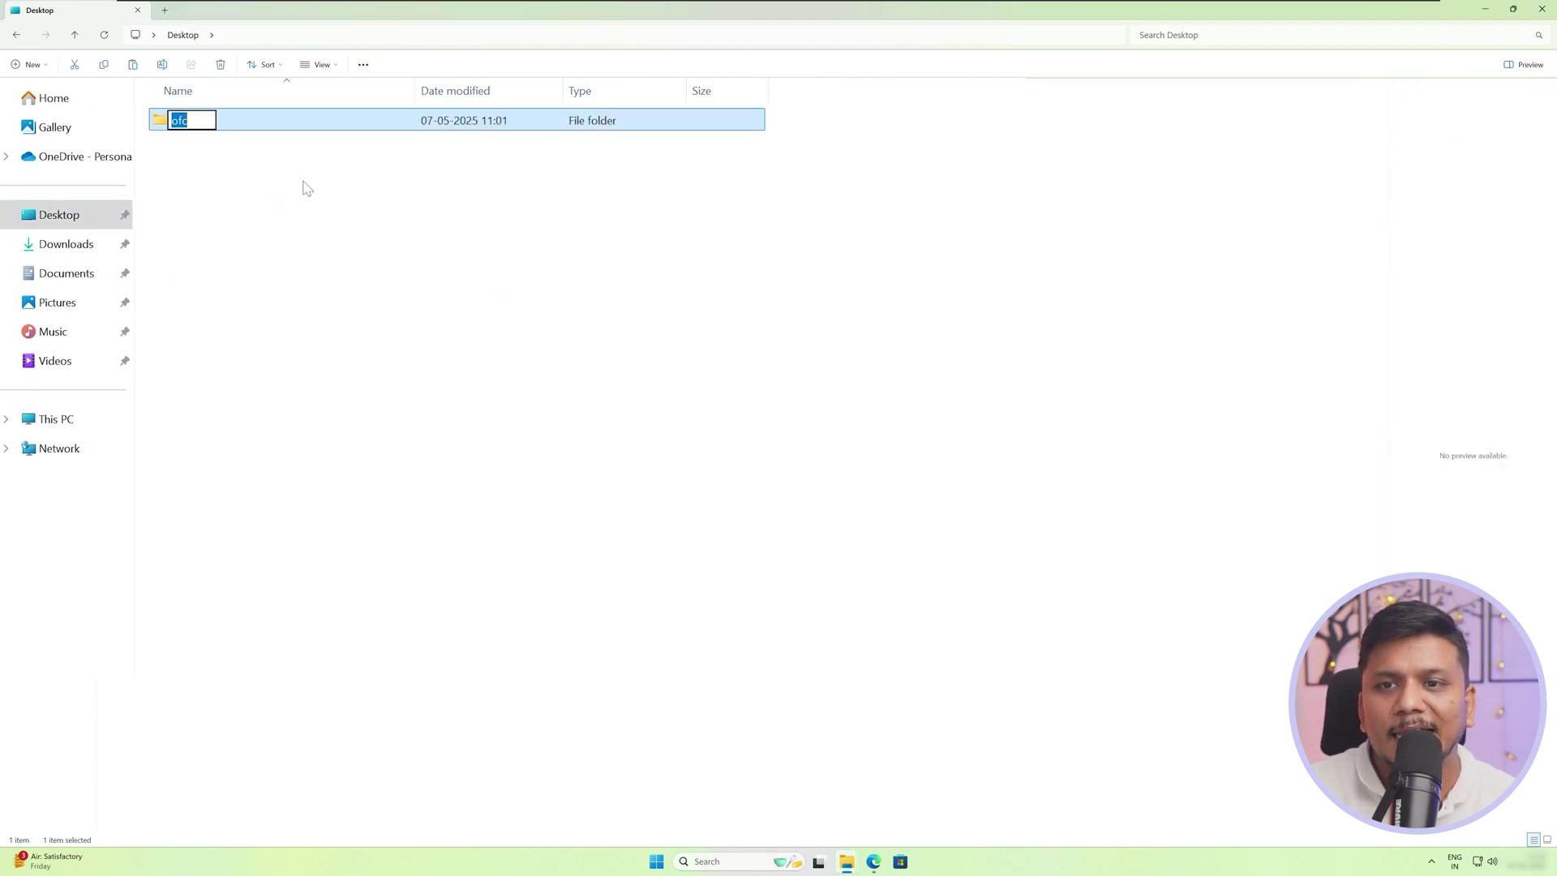
pyautogui.press('Return')
pyautogui.press('Return')
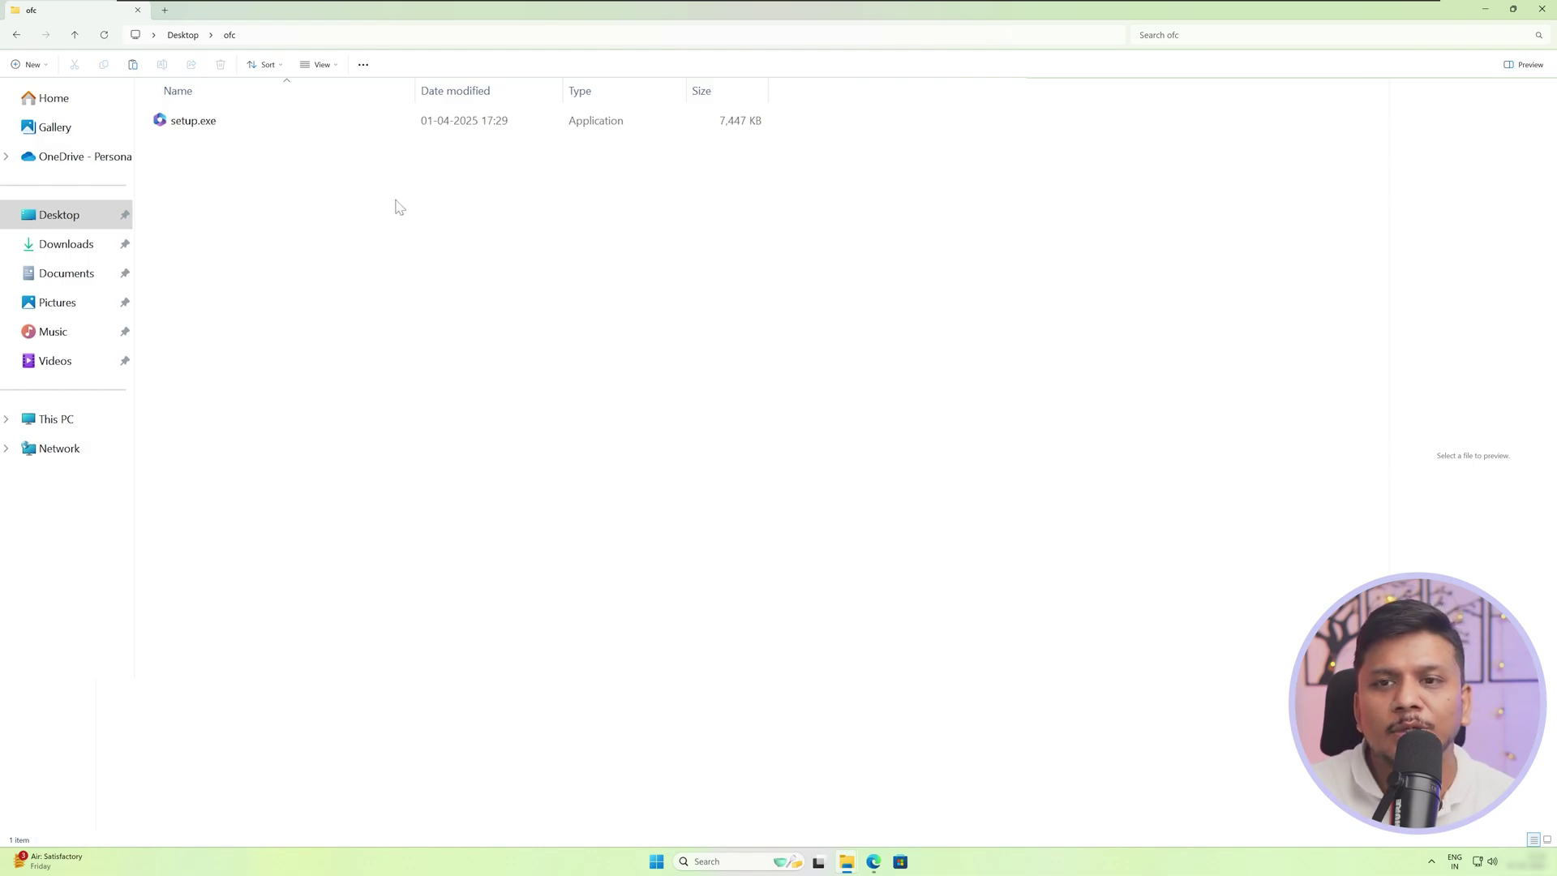
pyautogui.hotkey('ctrl', 'v')
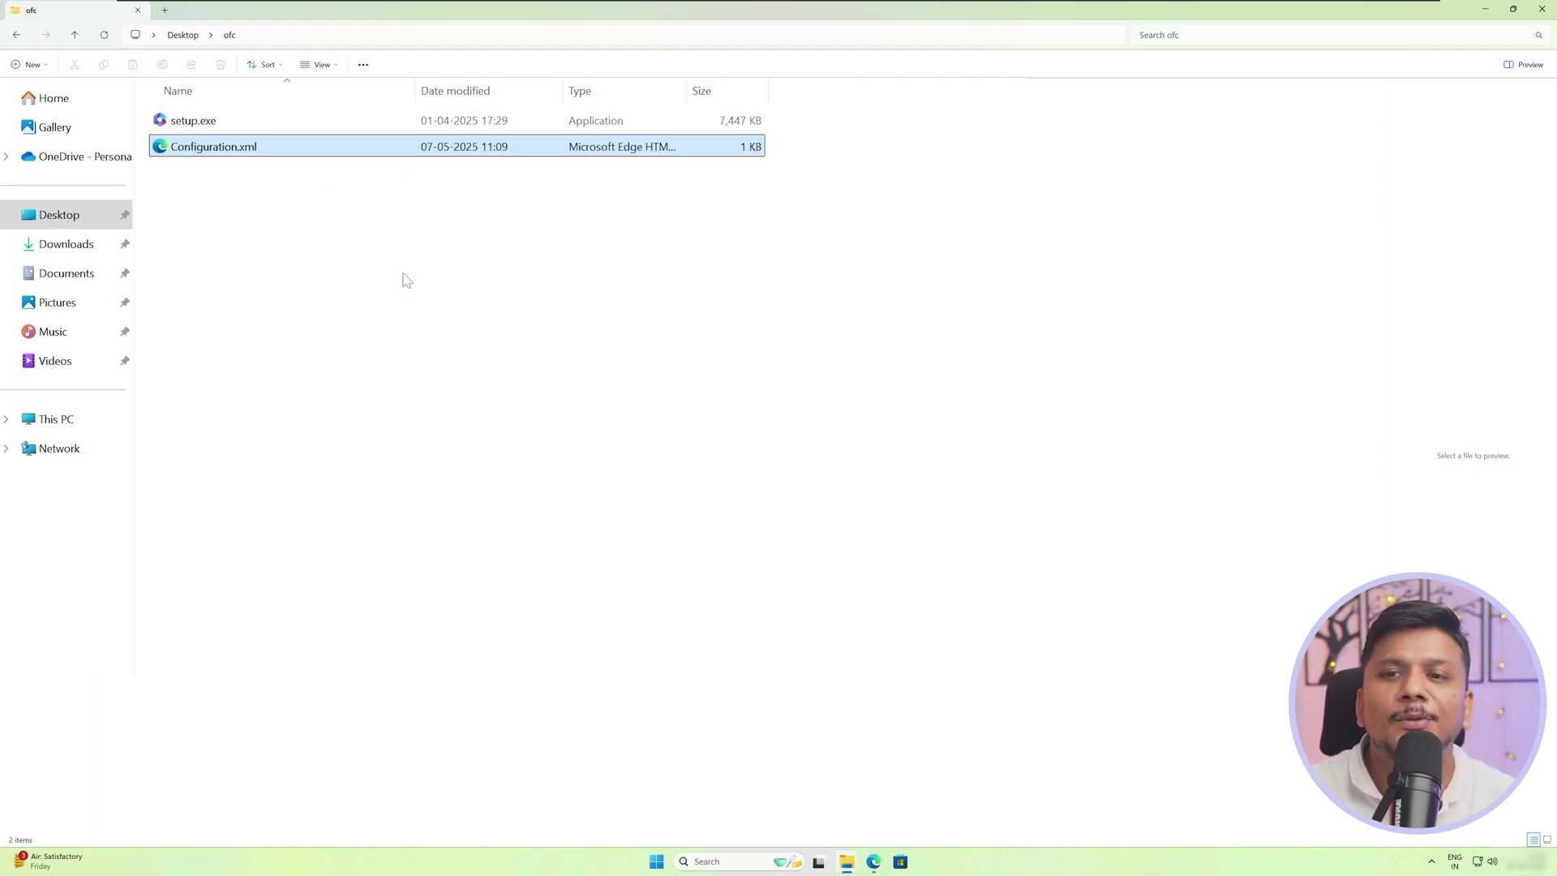
pyautogui.click(284, 221)
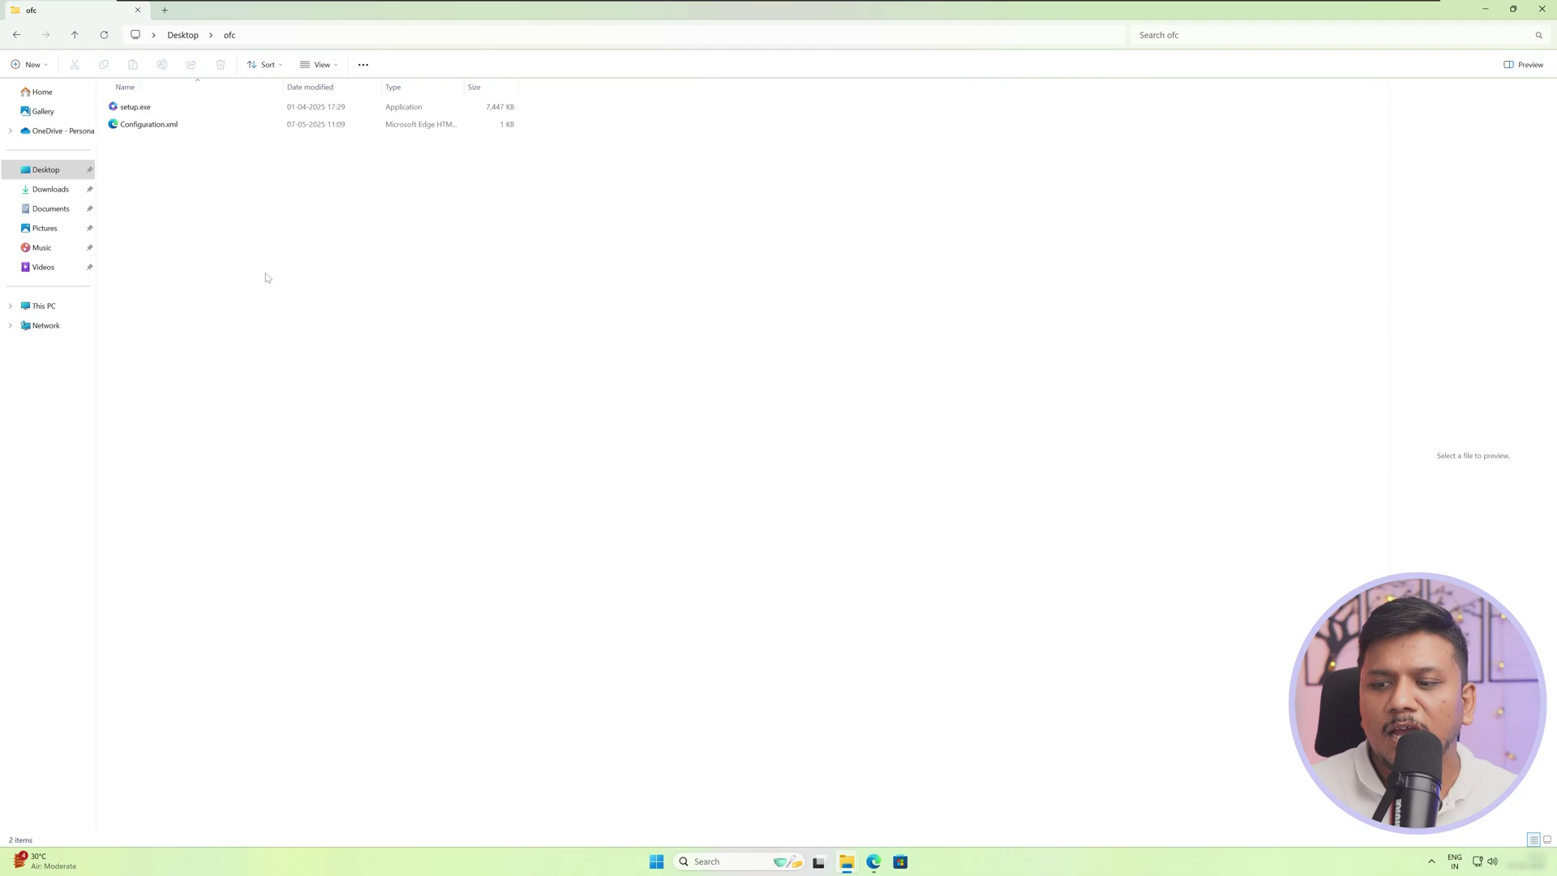
# Run Command Prompt as administrator, allow it to make changes, and move its window clear of the file list.
pyautogui.click(657, 864)
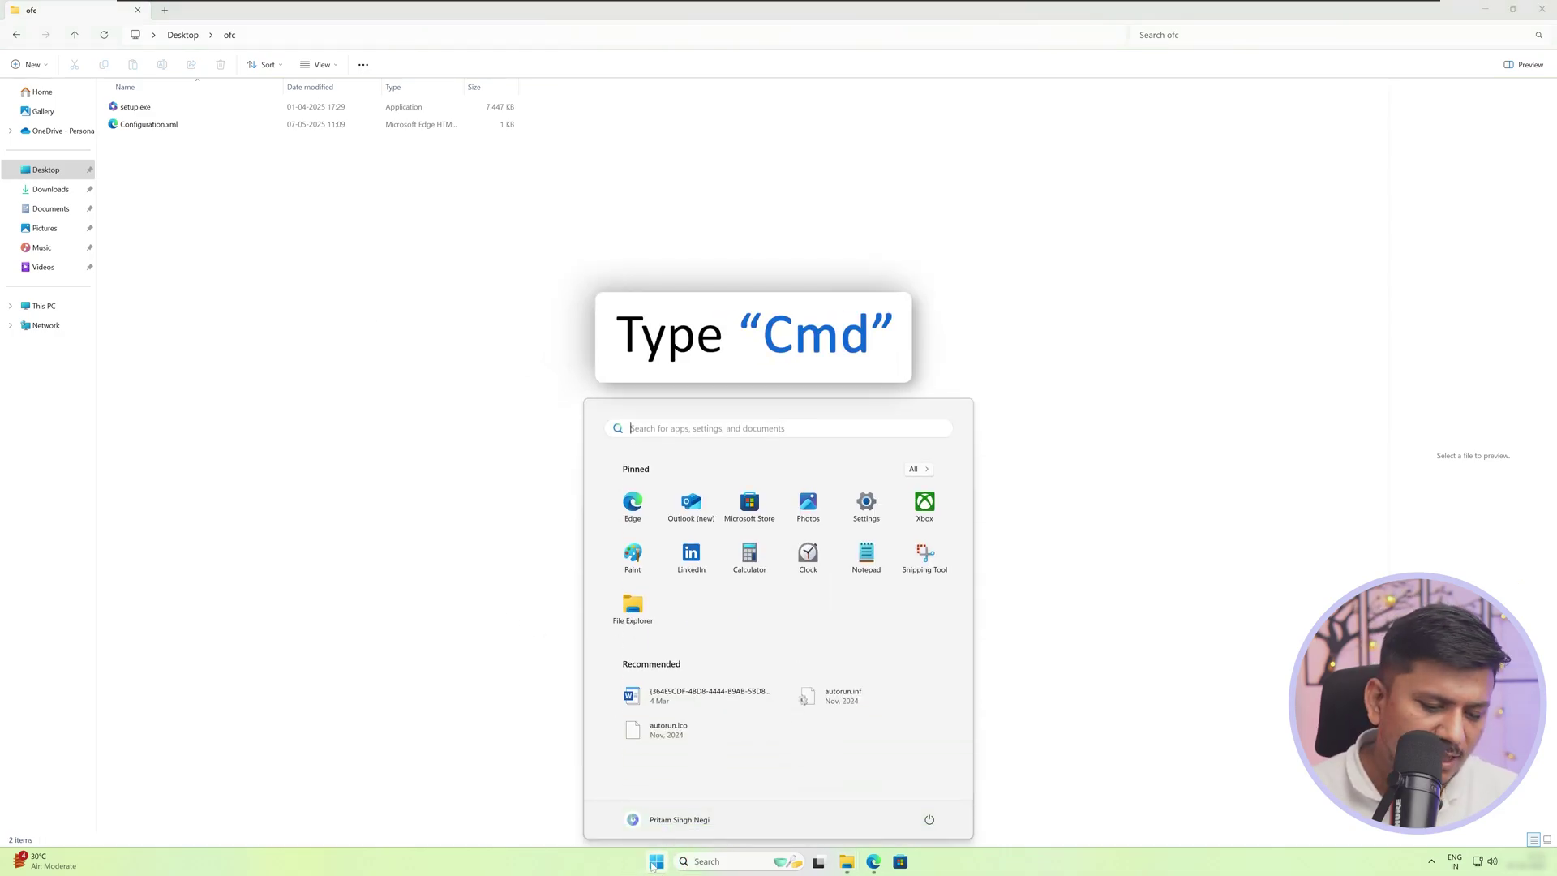
pyautogui.write('cm')
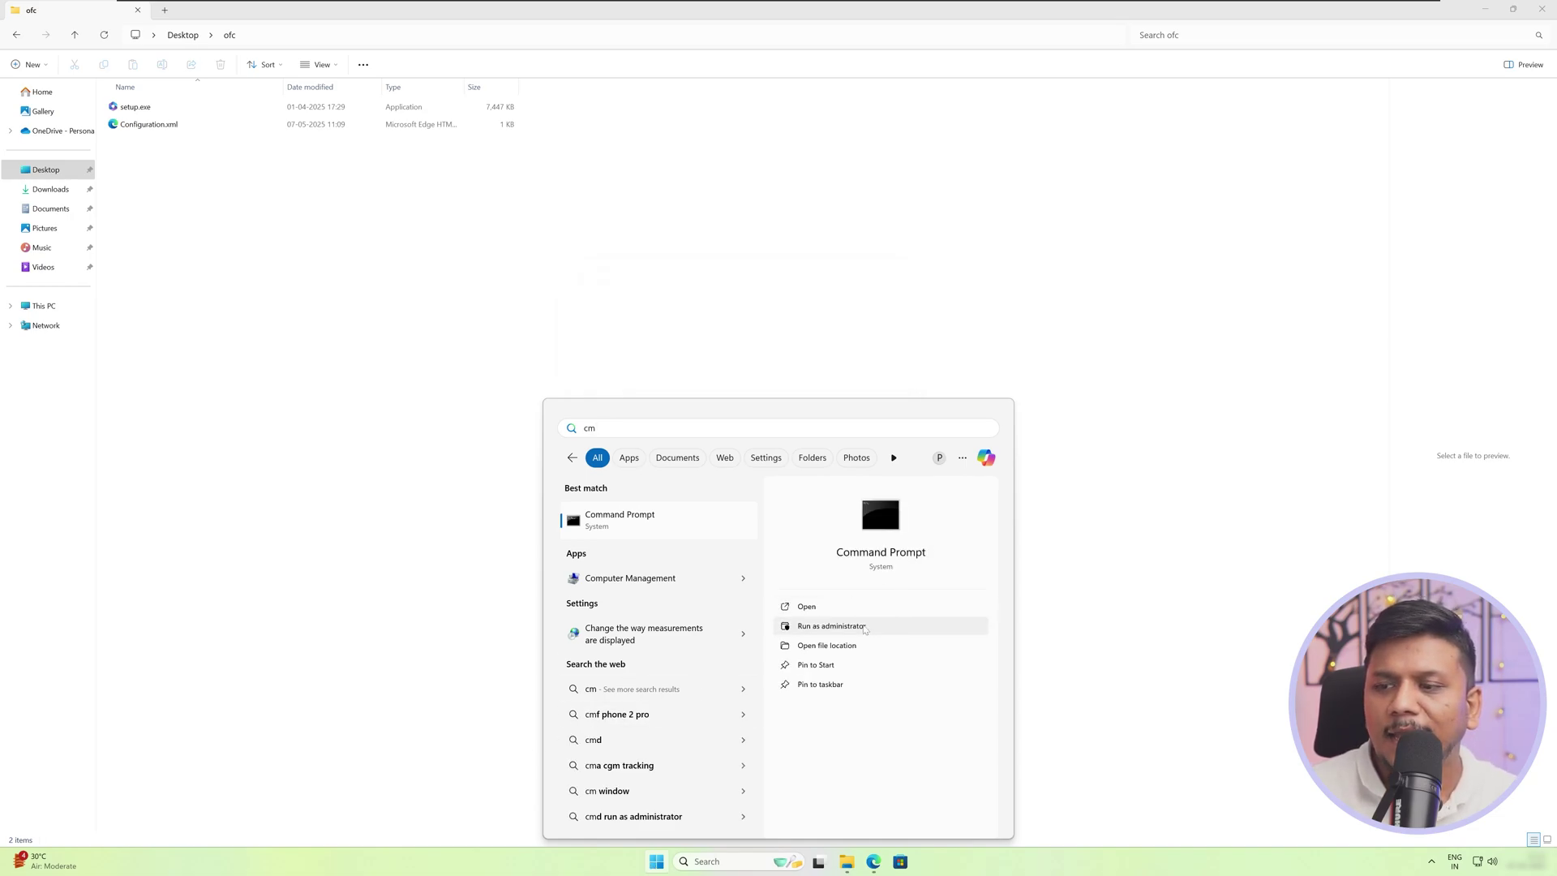
pyautogui.click(865, 626)
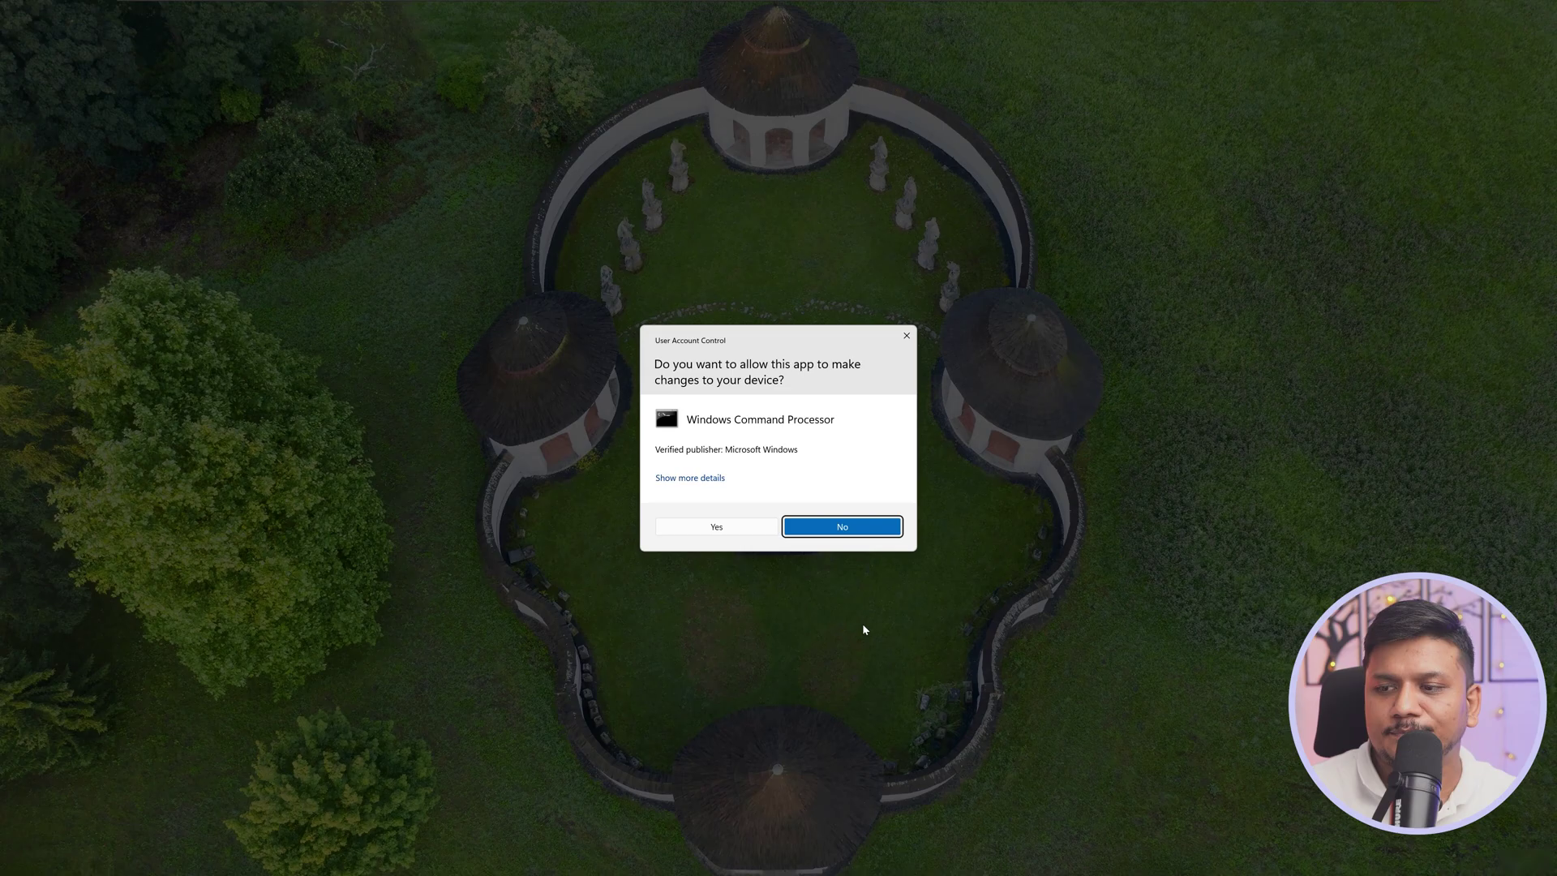
pyautogui.click(730, 527)
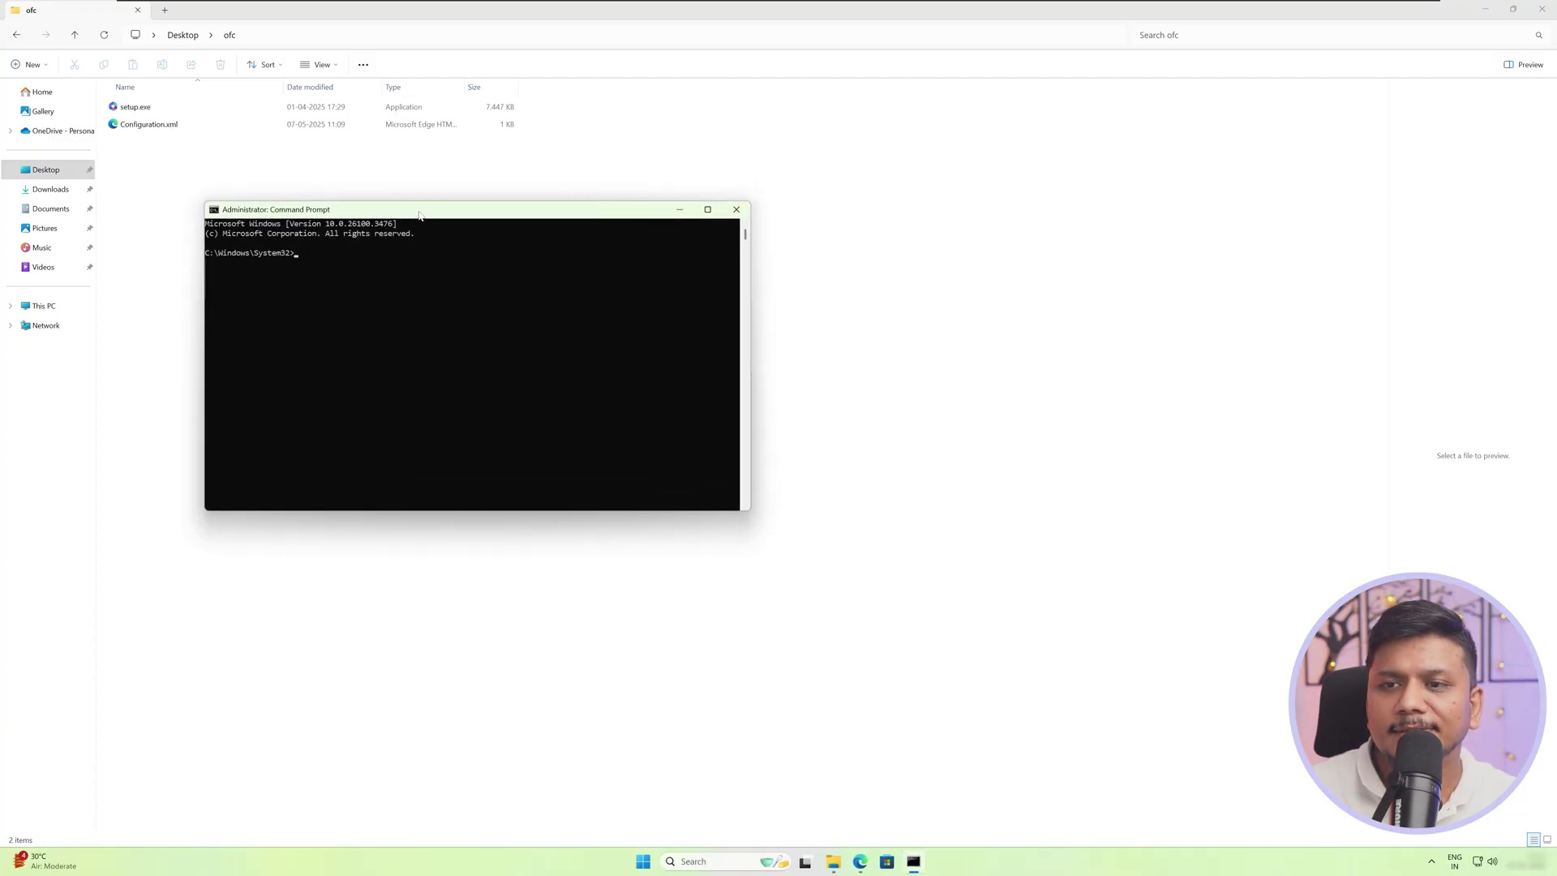
pyautogui.moveTo(419, 215); pyautogui.dragTo(625, 251)
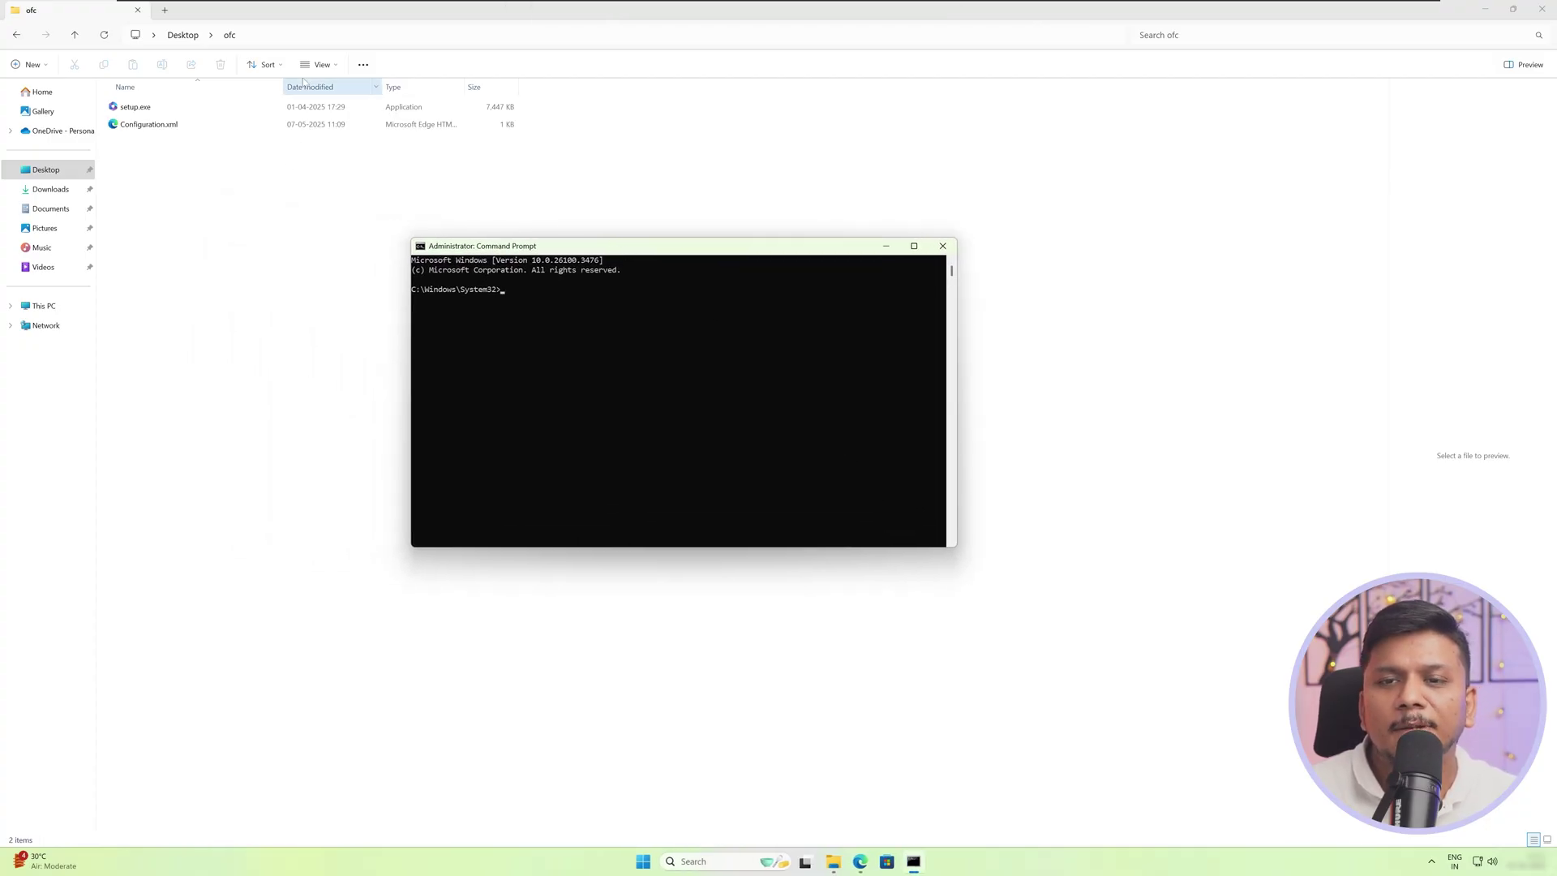
# Copy the ofc folder's full path from File Explorer and change the Command Prompt directory to it with cd.
pyautogui.click(278, 32)
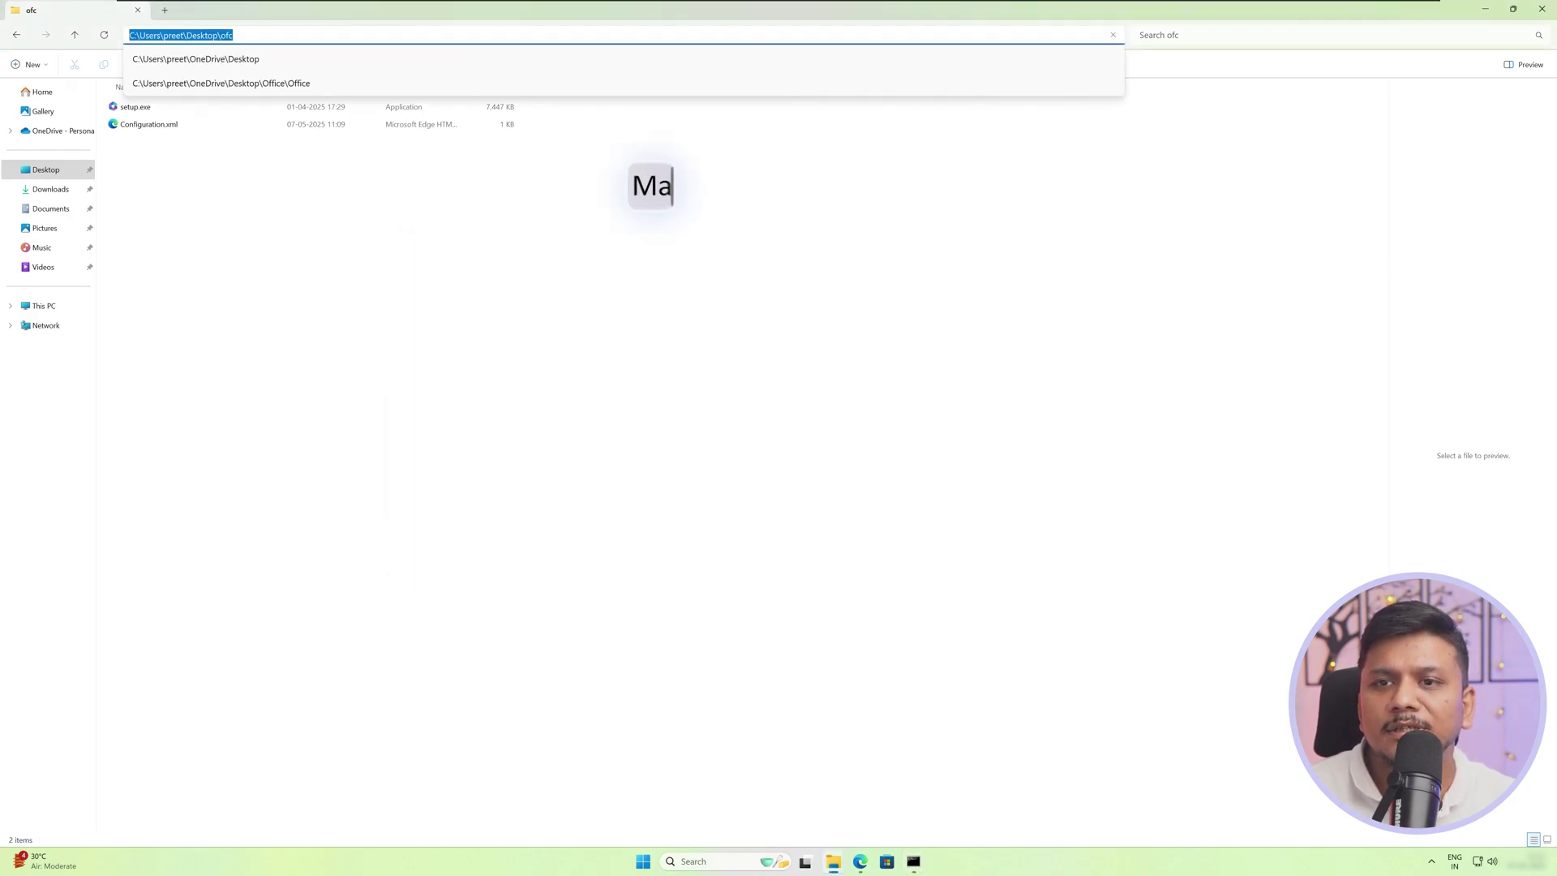
pyautogui.rightClick(226, 37)
pyautogui.click(256, 68)
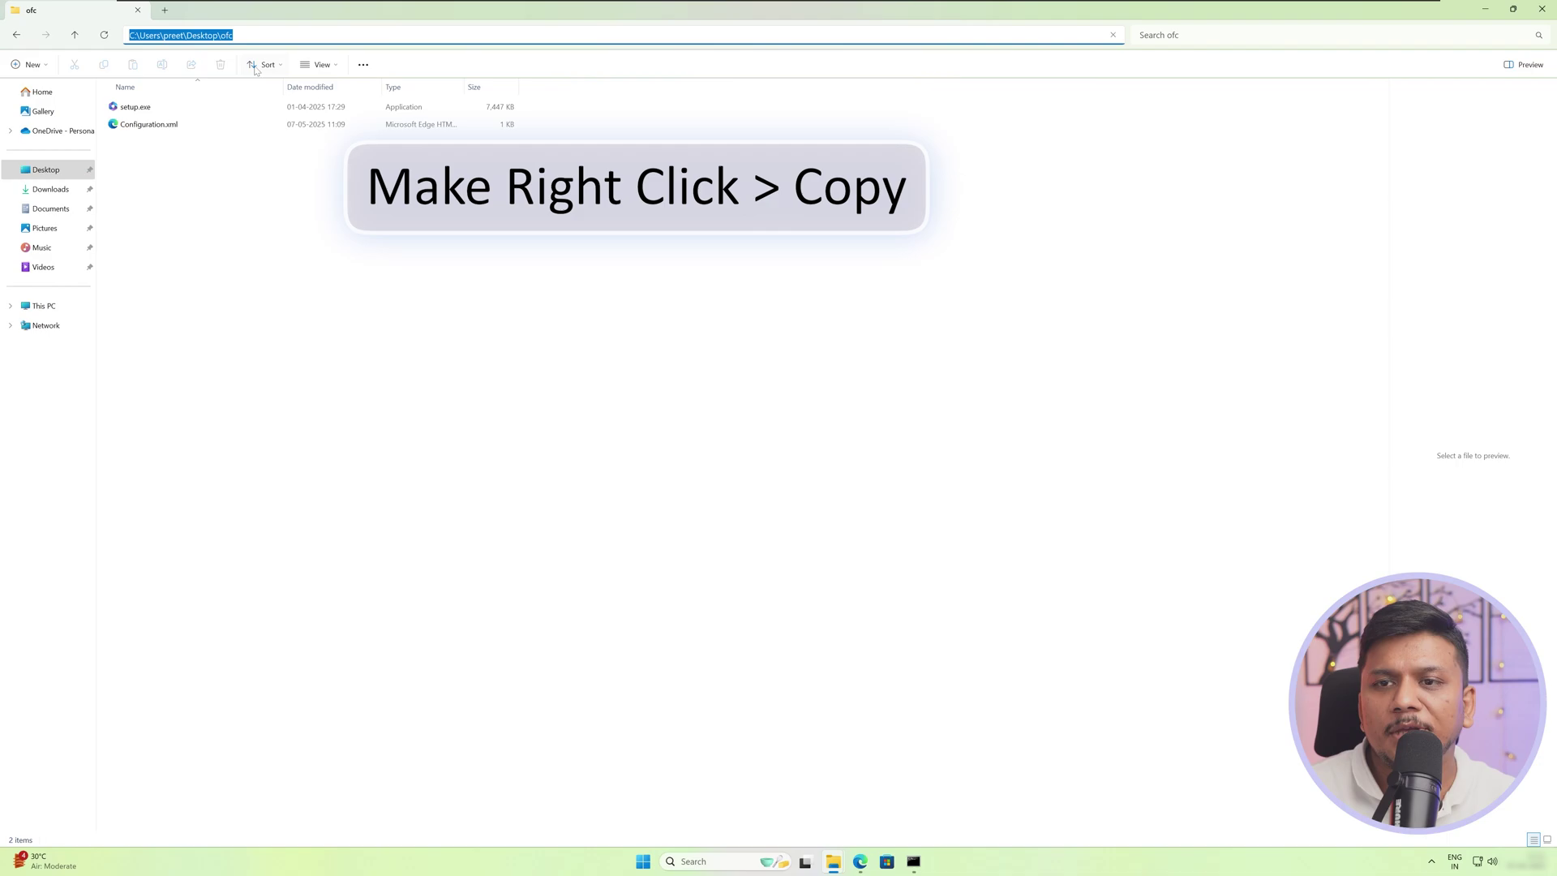
pyautogui.click(913, 861)
pyautogui.click(556, 231)
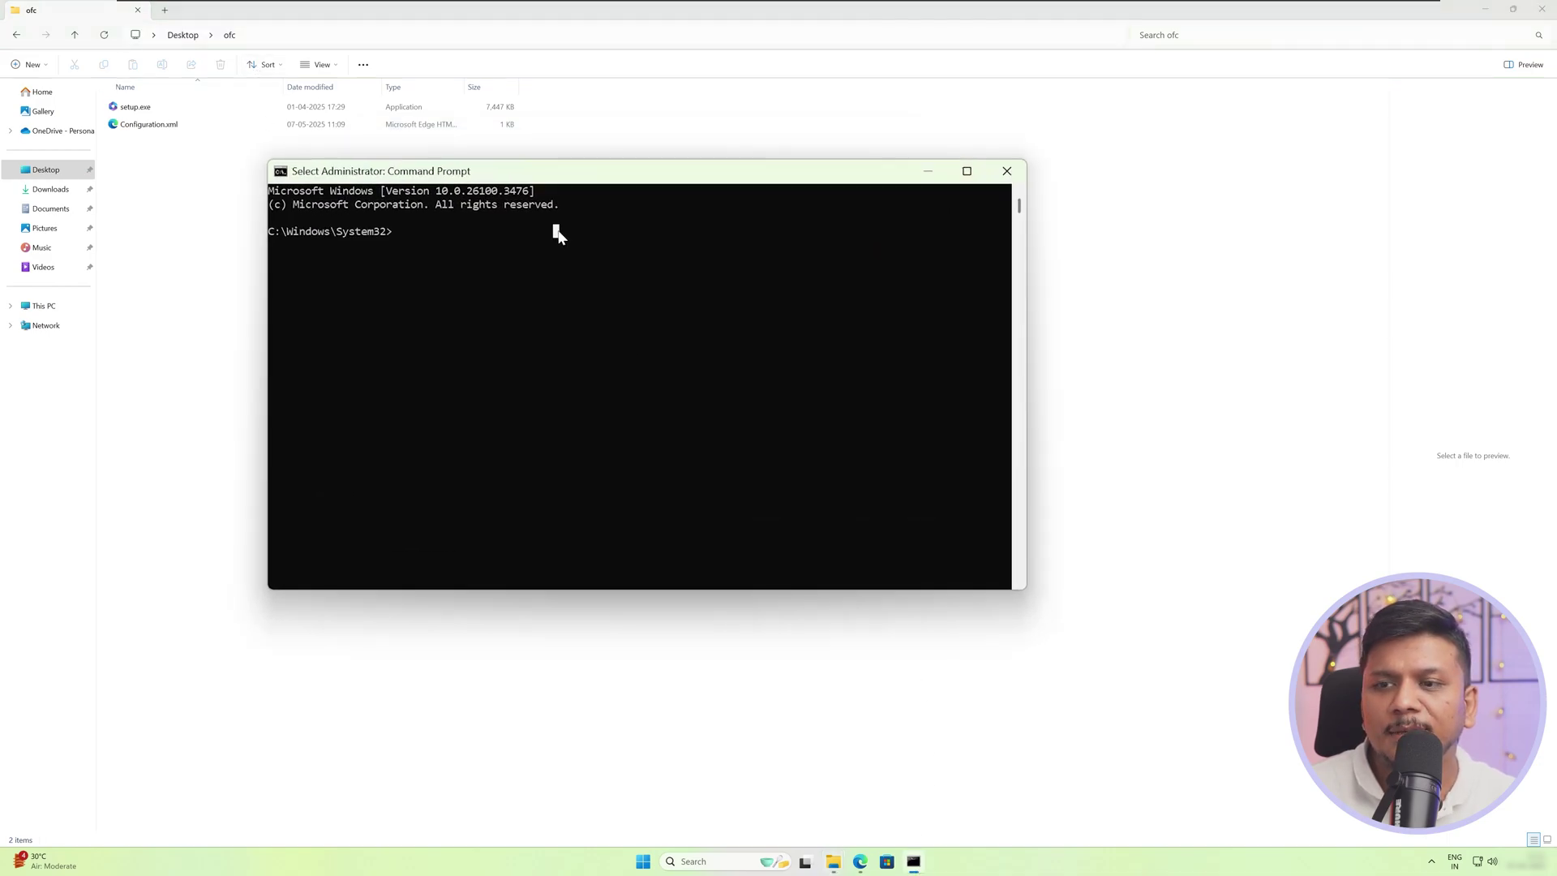
pyautogui.write('cd')
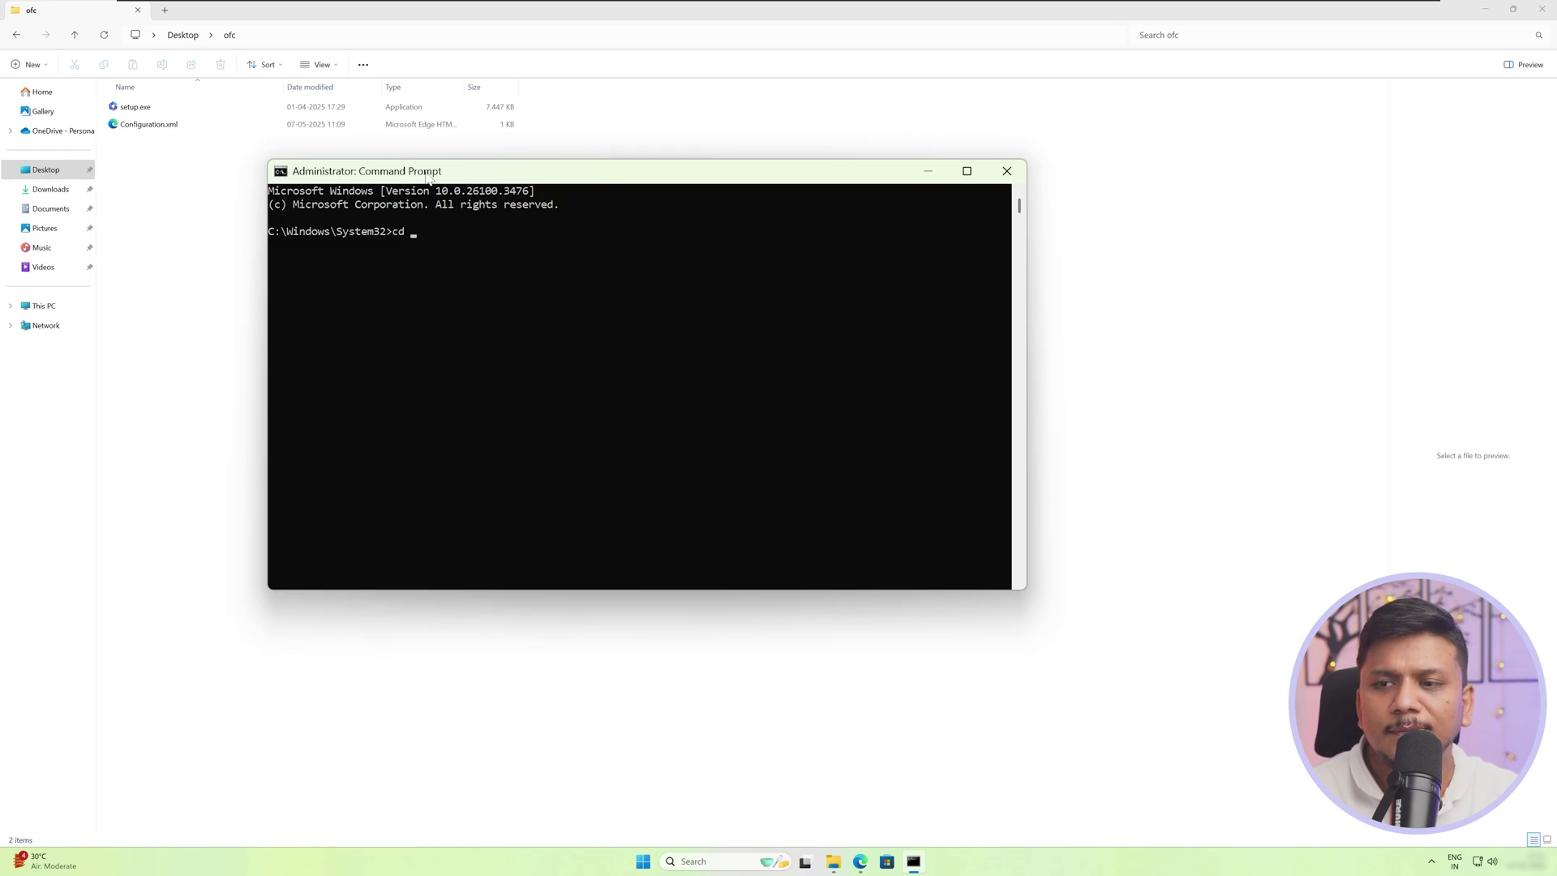
pyautogui.rightClick(523, 176)
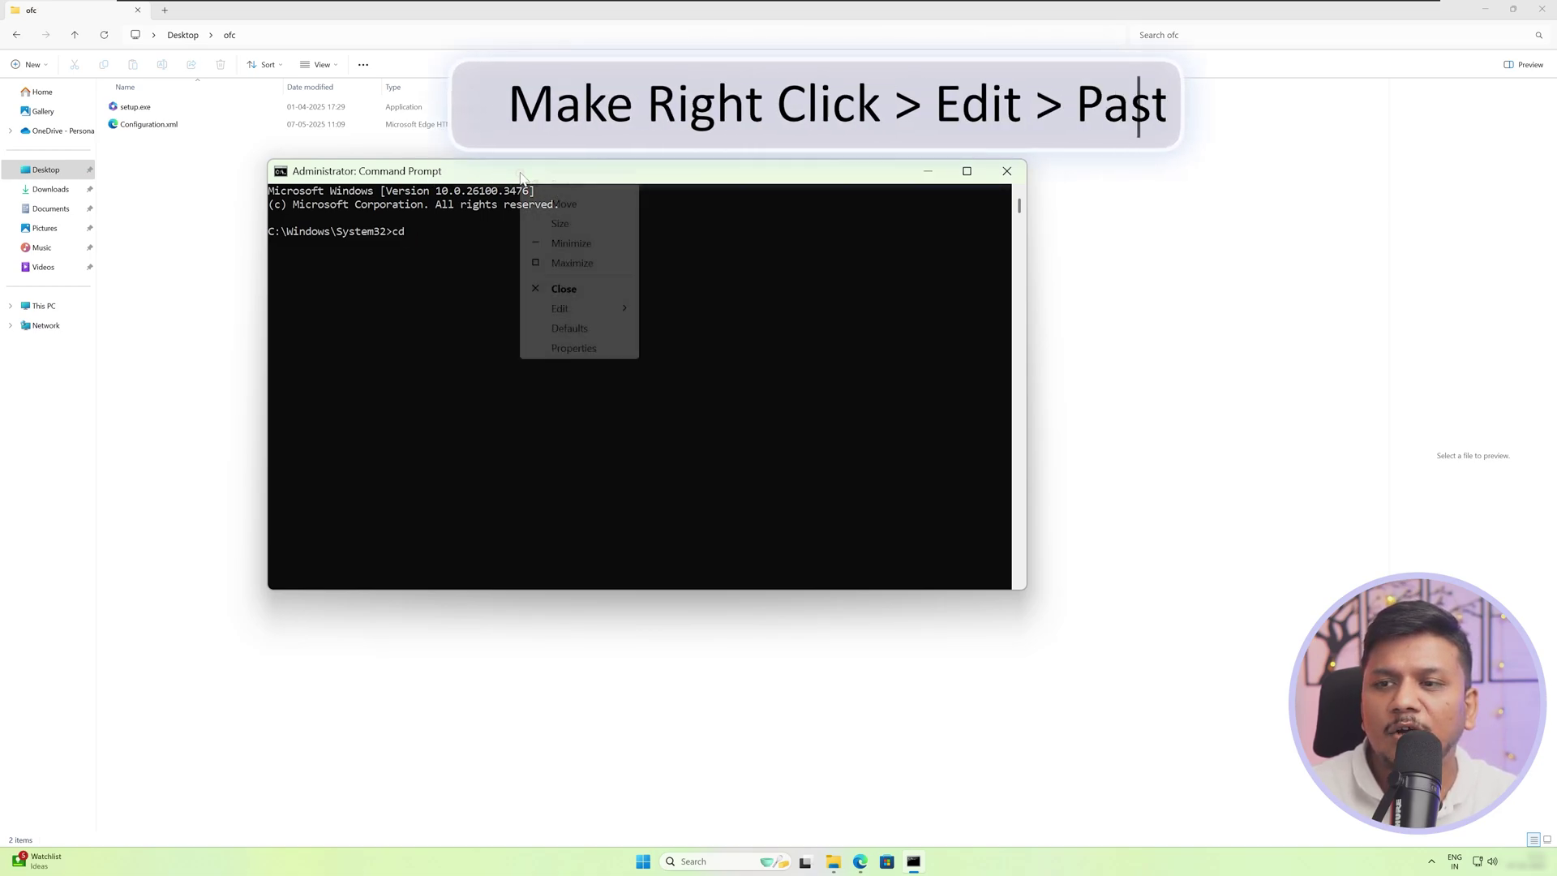
pyautogui.click(583, 310)
pyautogui.click(679, 348)
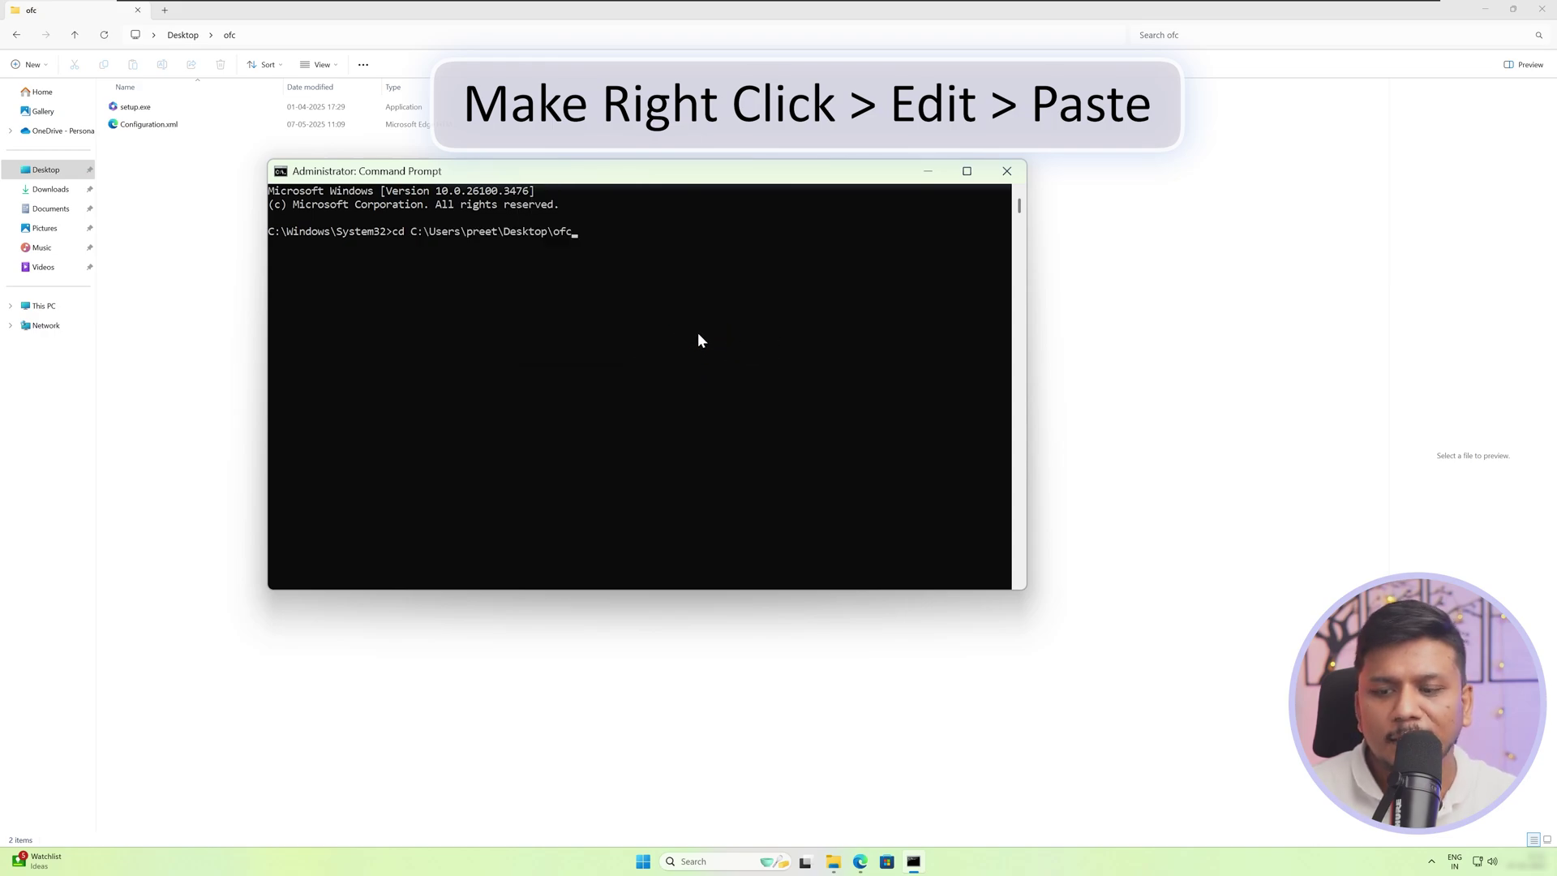
pyautogui.press('Return')
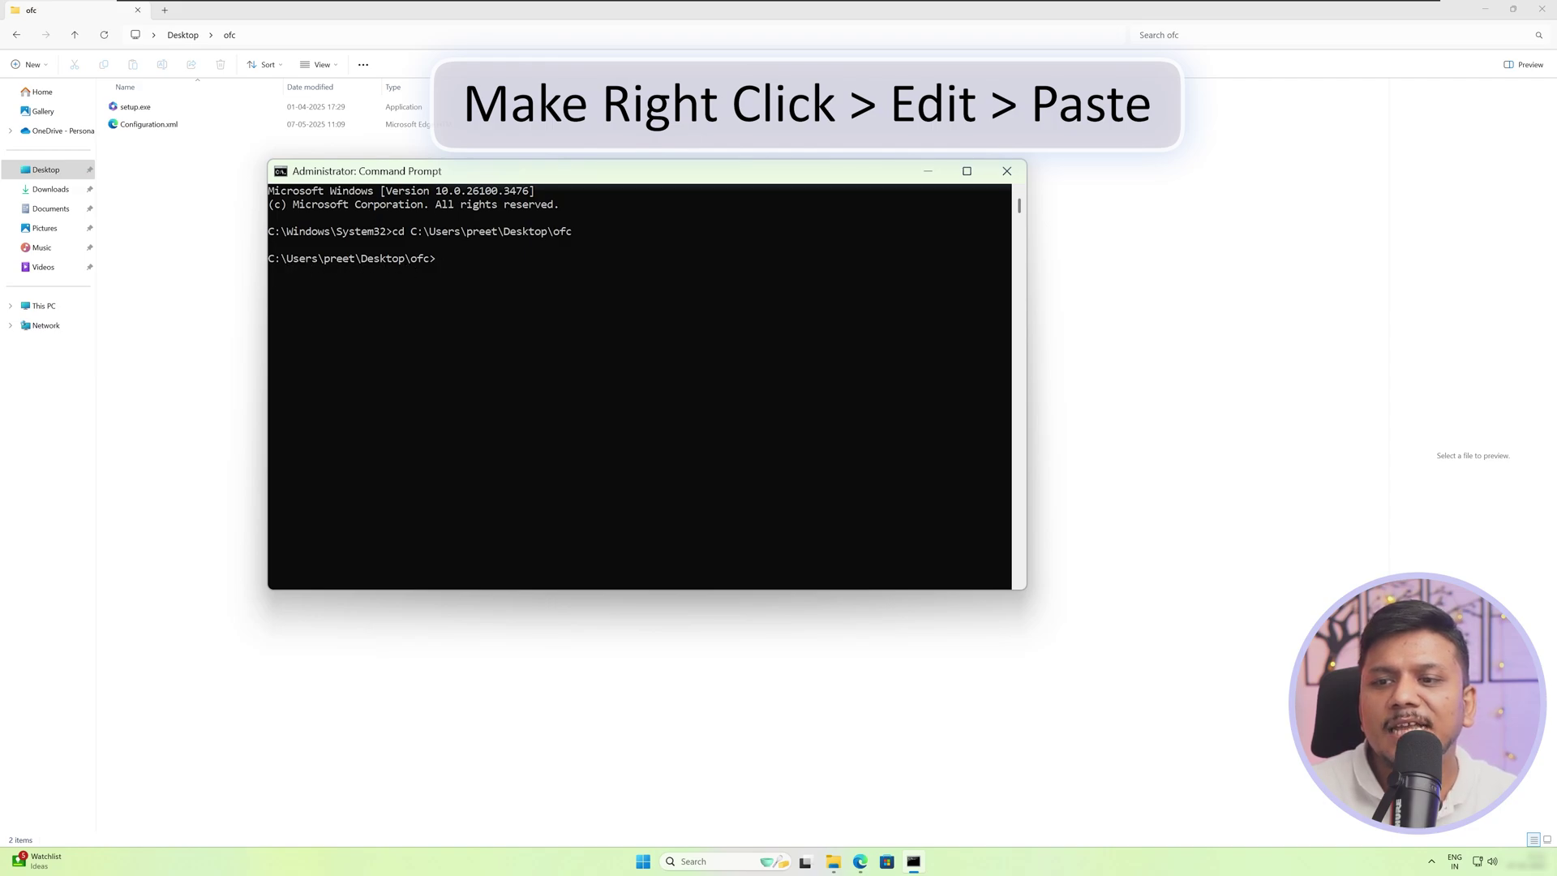
pyautogui.hotkey('alt', 'F4')
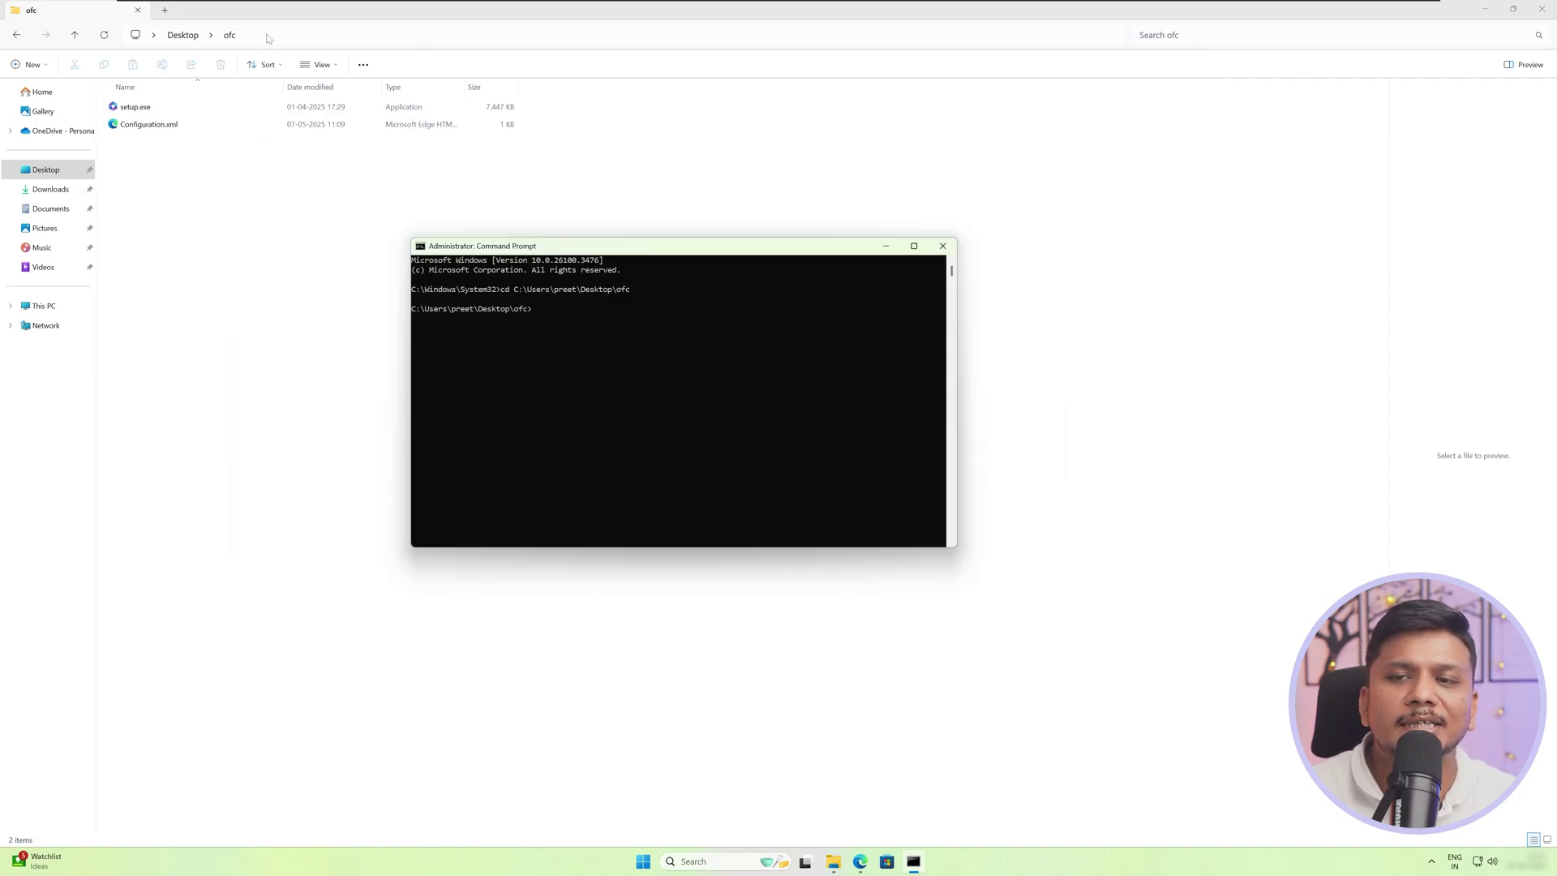
pyautogui.click(281, 37)
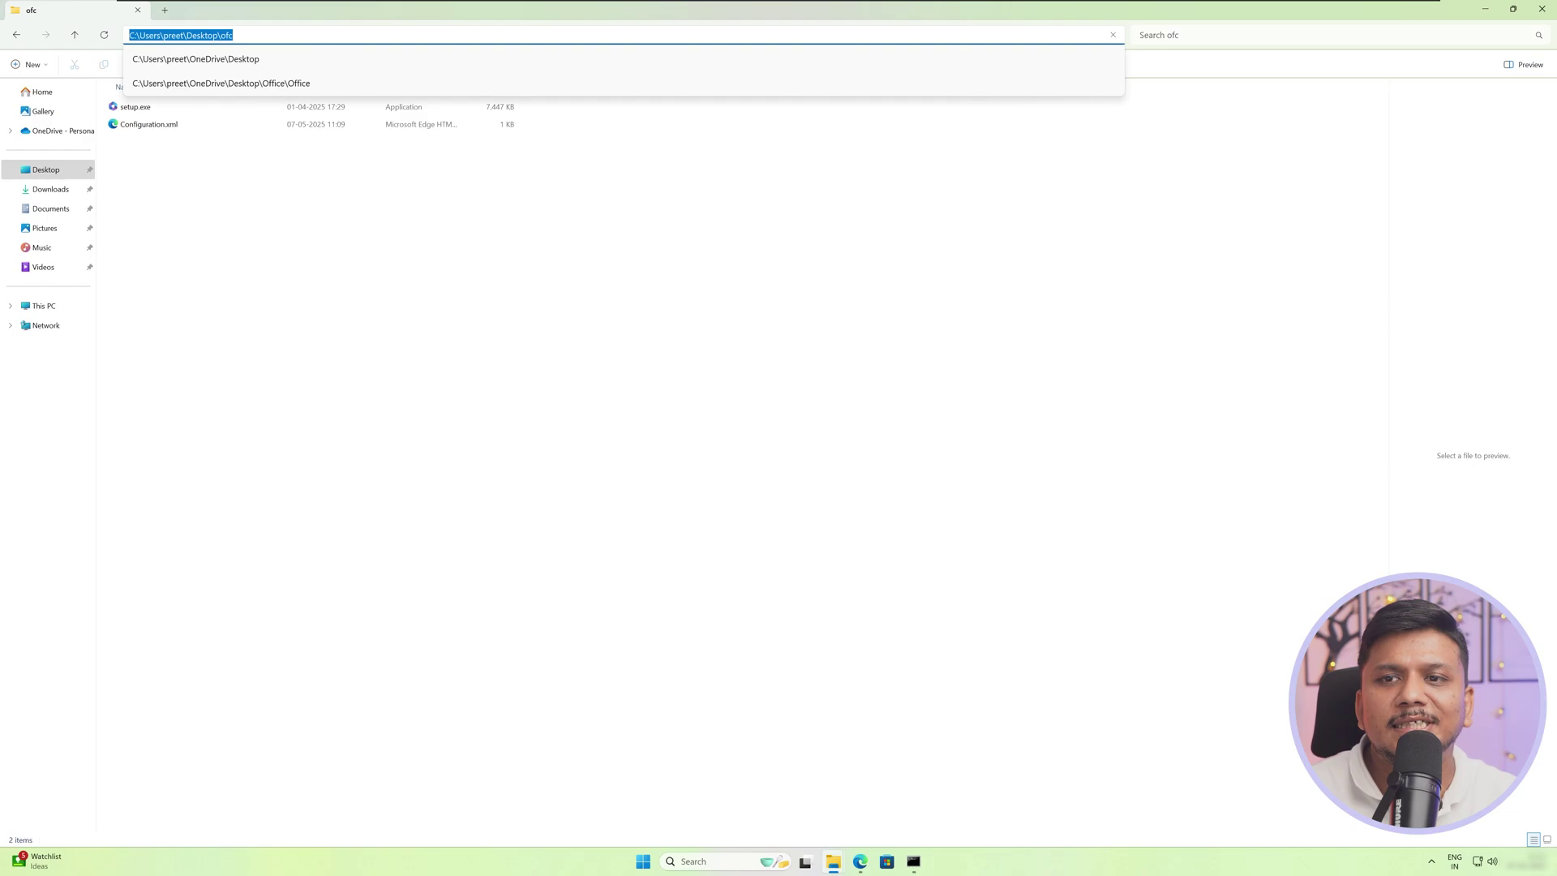
pyautogui.click(914, 861)
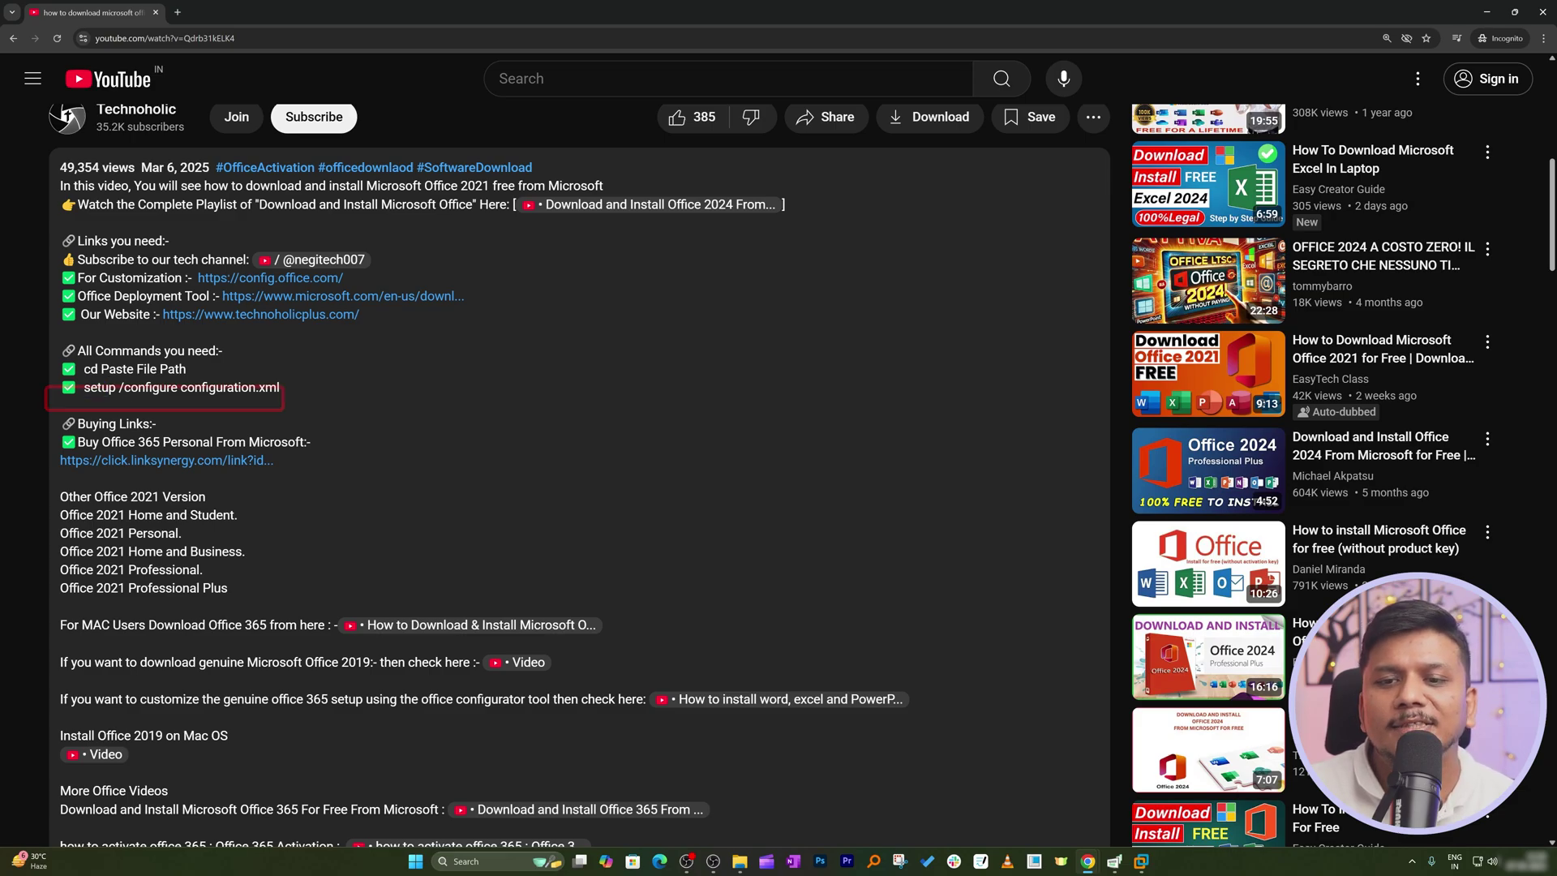
# Copy the command setup /configure configuration.xml from the YouTube video description and paste it at the Command Prompt's ofc folder prompt.
pyautogui.moveTo(84, 388); pyautogui.dragTo(283, 391)
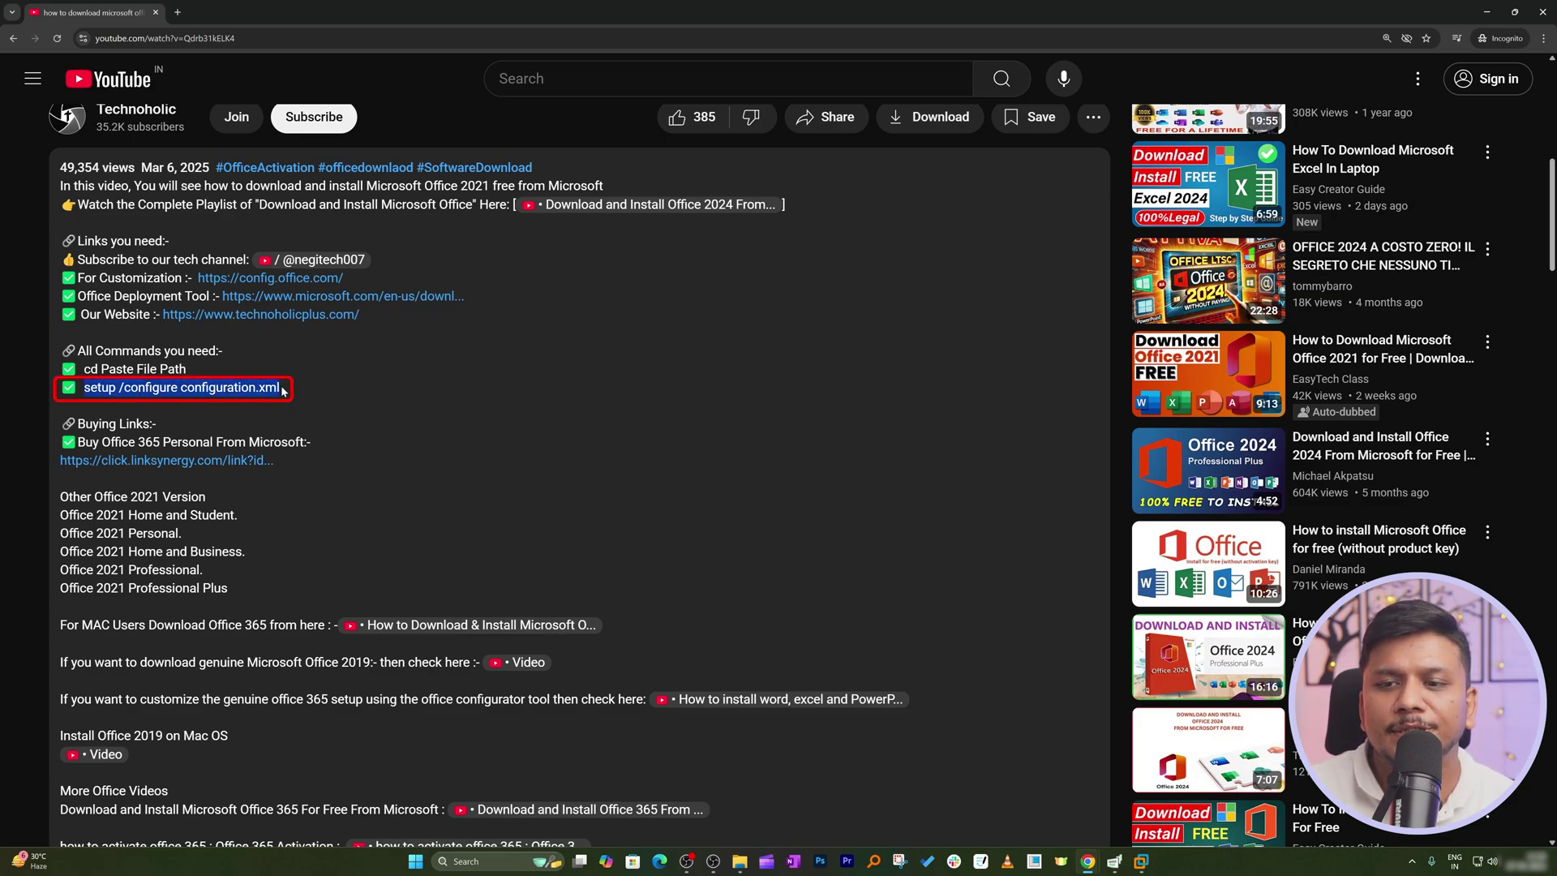
pyautogui.rightClick(261, 388)
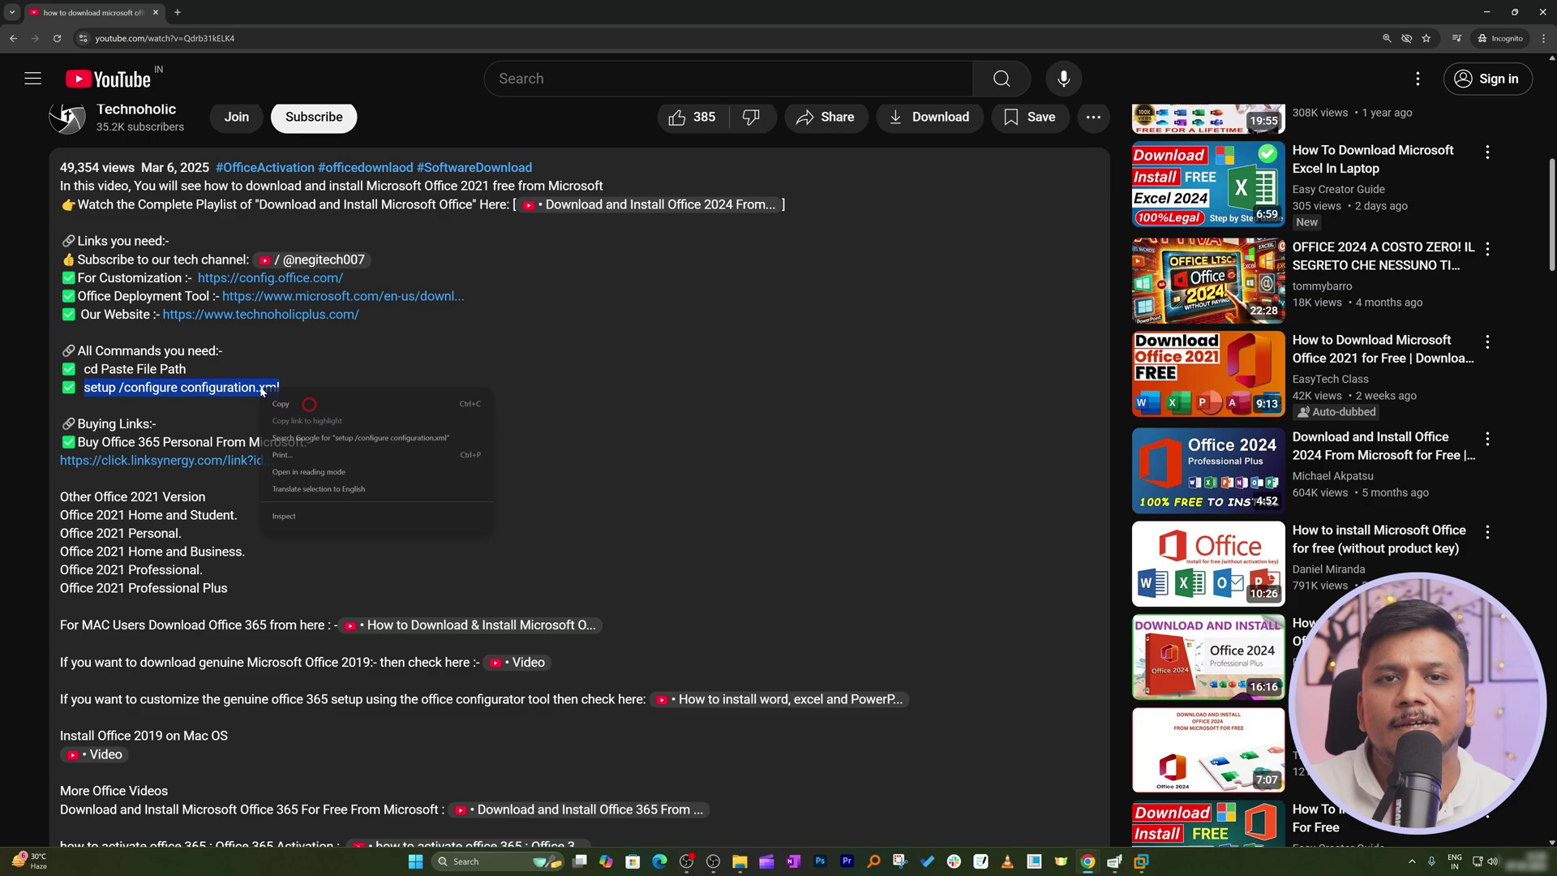
pyautogui.click(309, 397)
pyautogui.hotkey('alt', 'Tab')
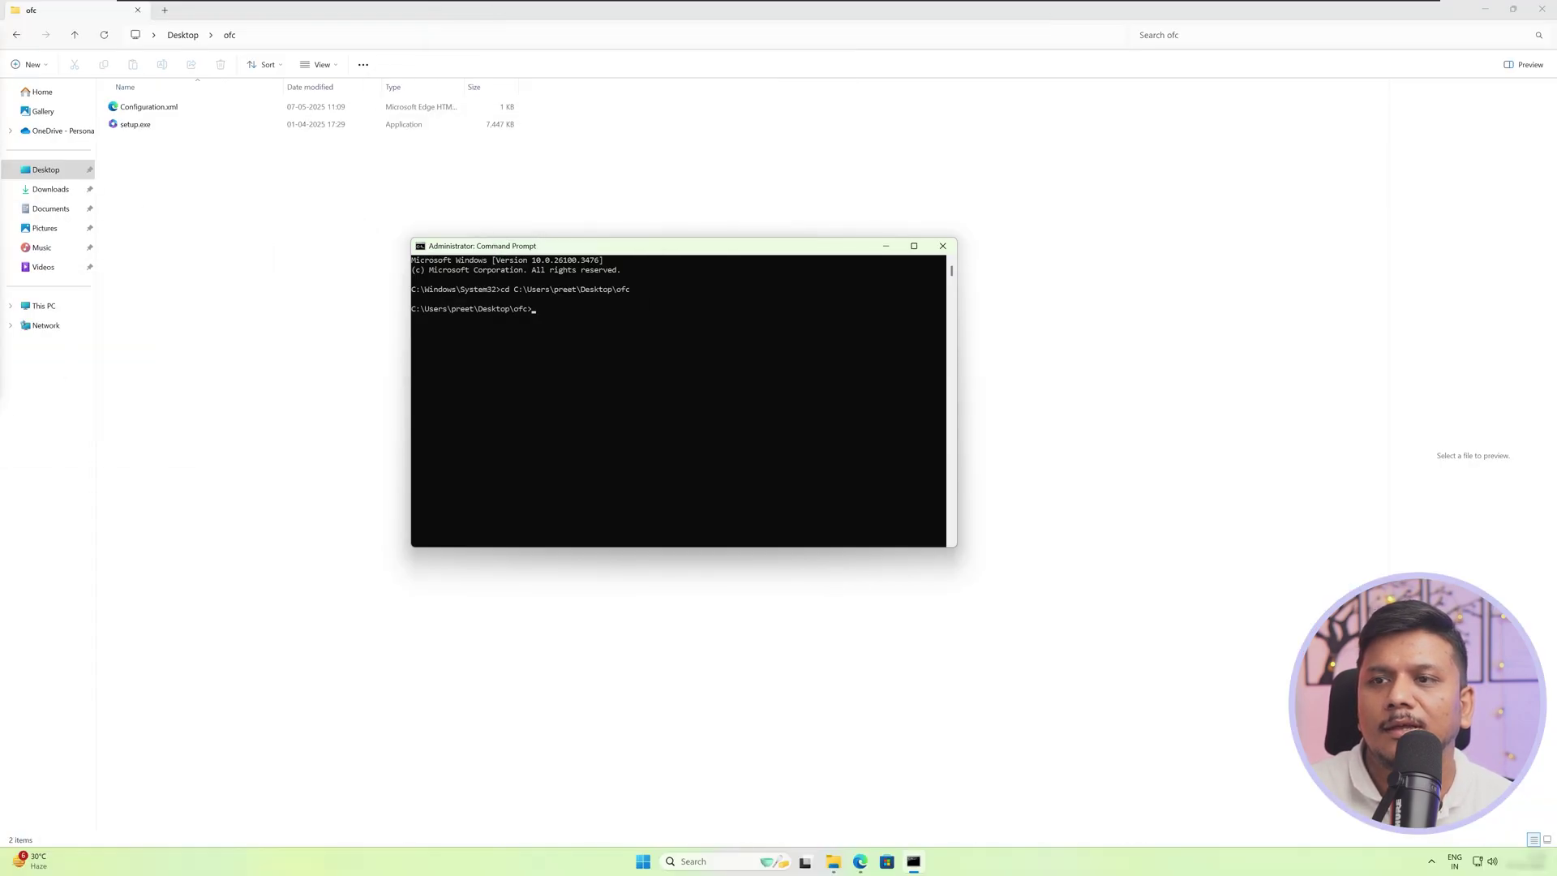
pyautogui.moveTo(658, 253); pyautogui.dragTo(561, 240)
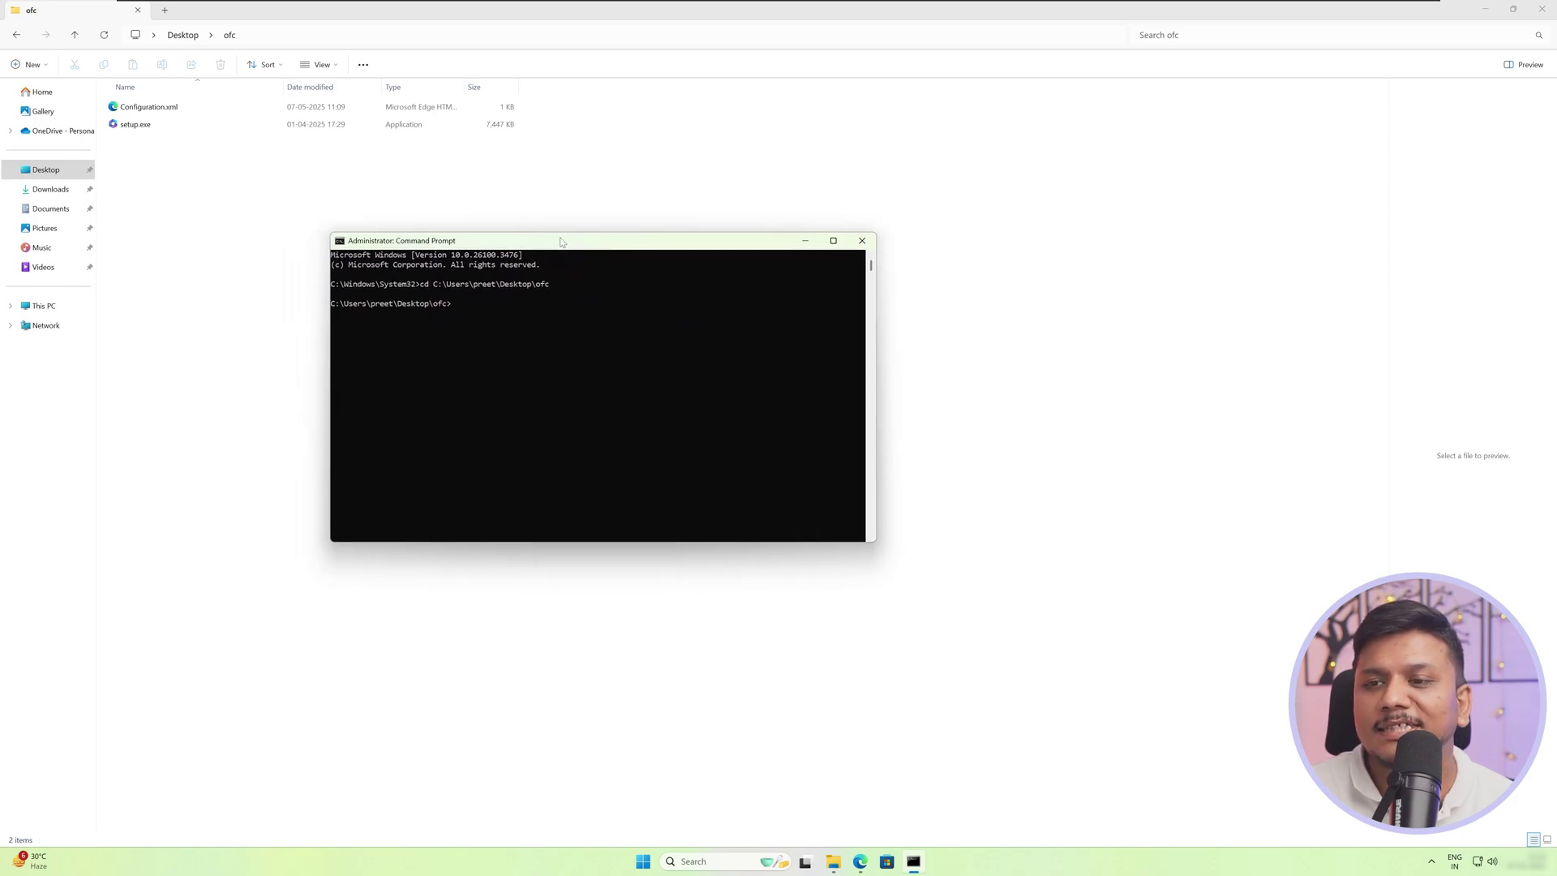
pyautogui.rightClick(561, 241)
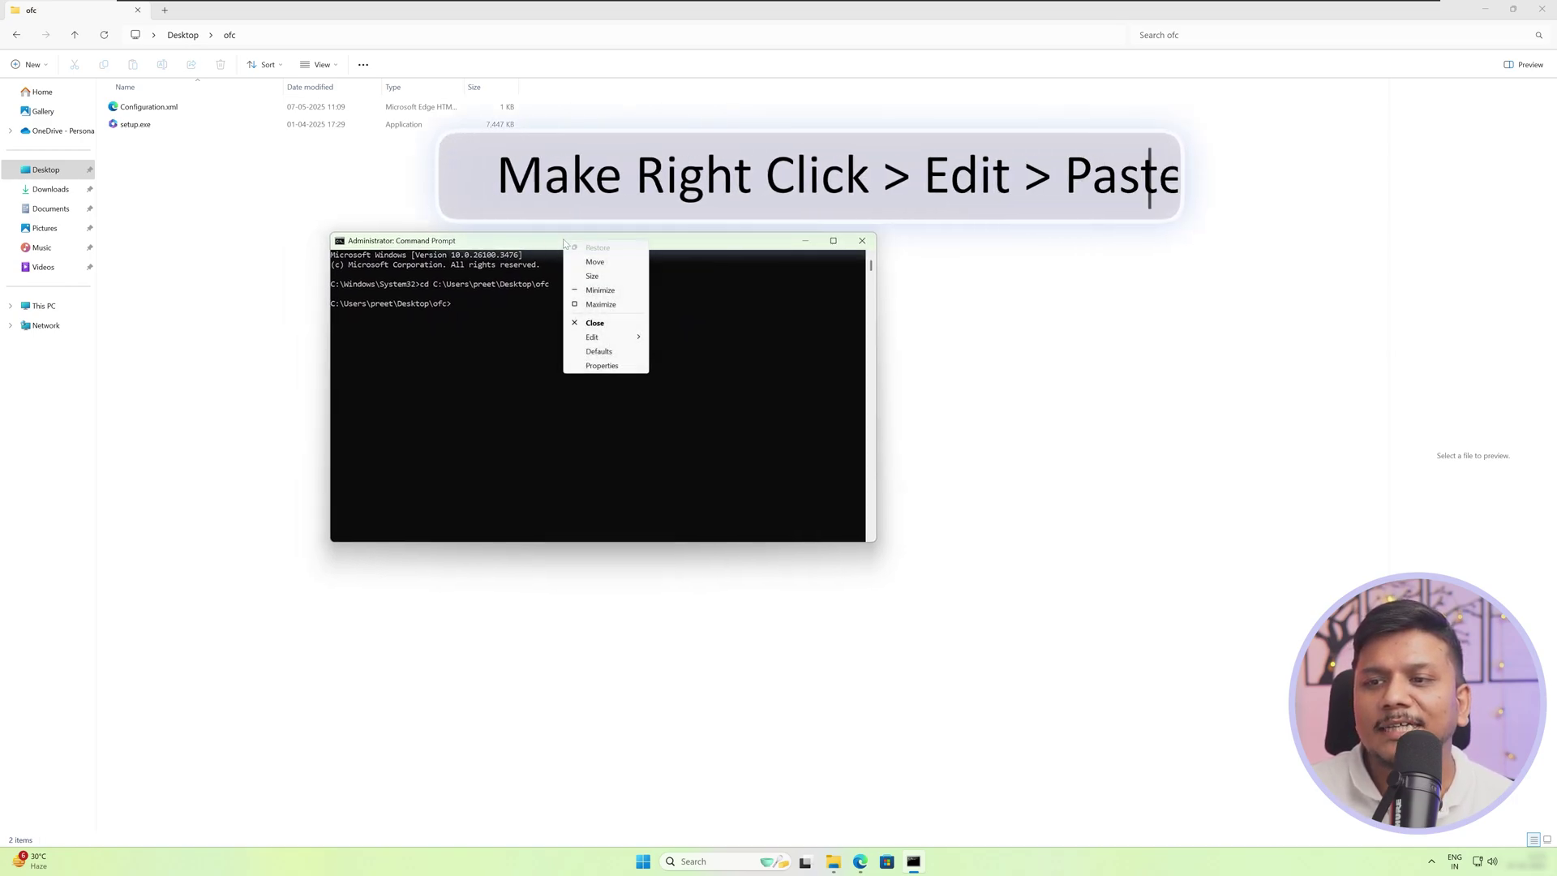
pyautogui.moveTo(621, 339)
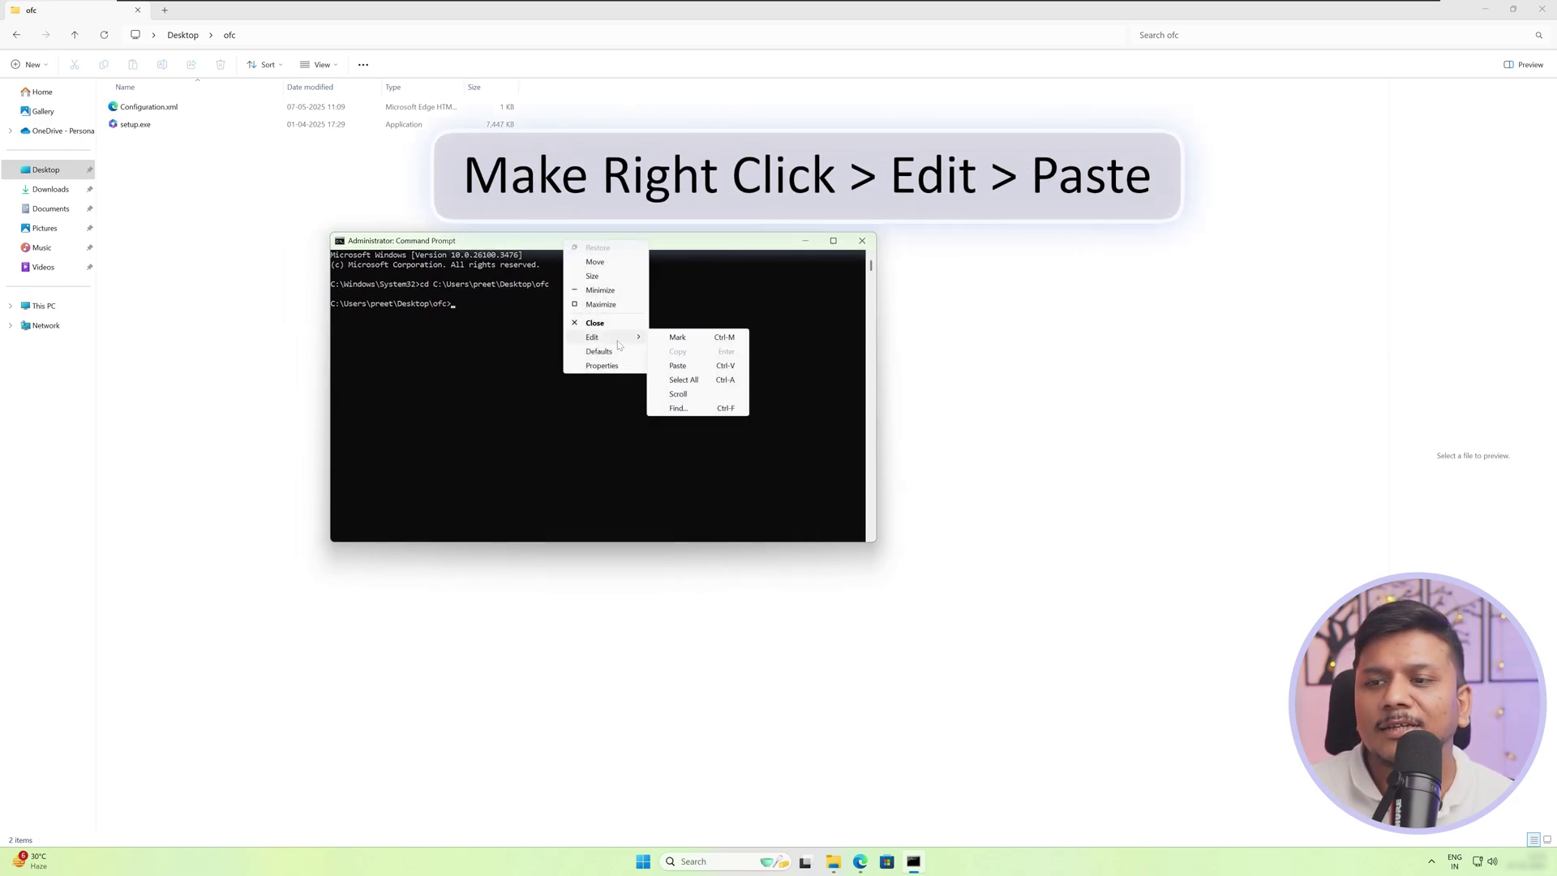
pyautogui.click(680, 367)
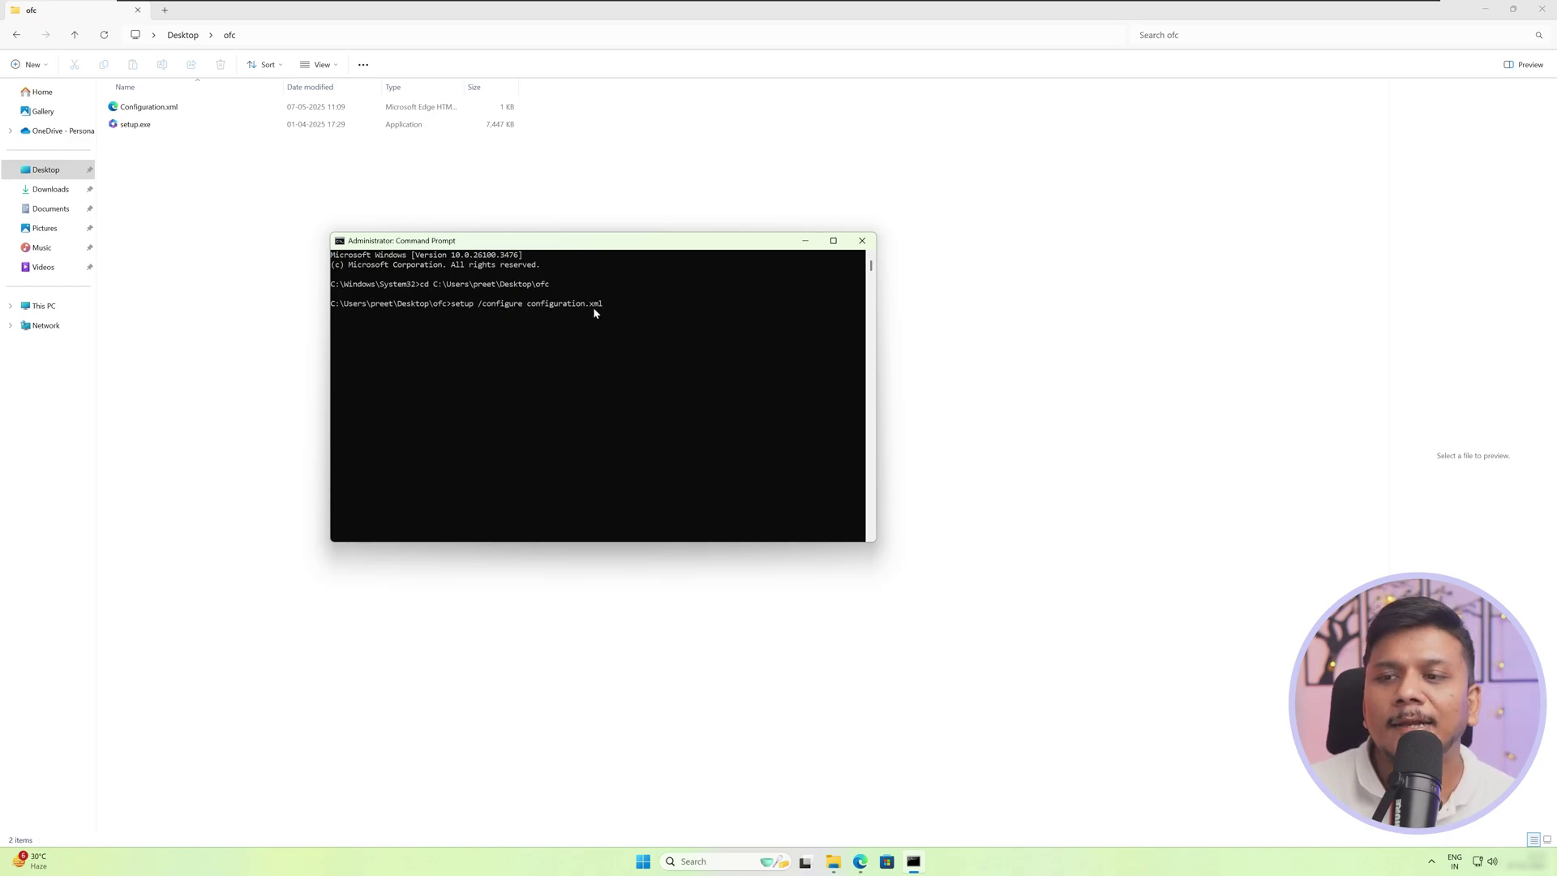
# Check configuration.xml in the pasted command against the file name in the ofc folder and run the command to start the Office installation.
pyautogui.moveTo(606, 305); pyautogui.dragTo(533, 307)
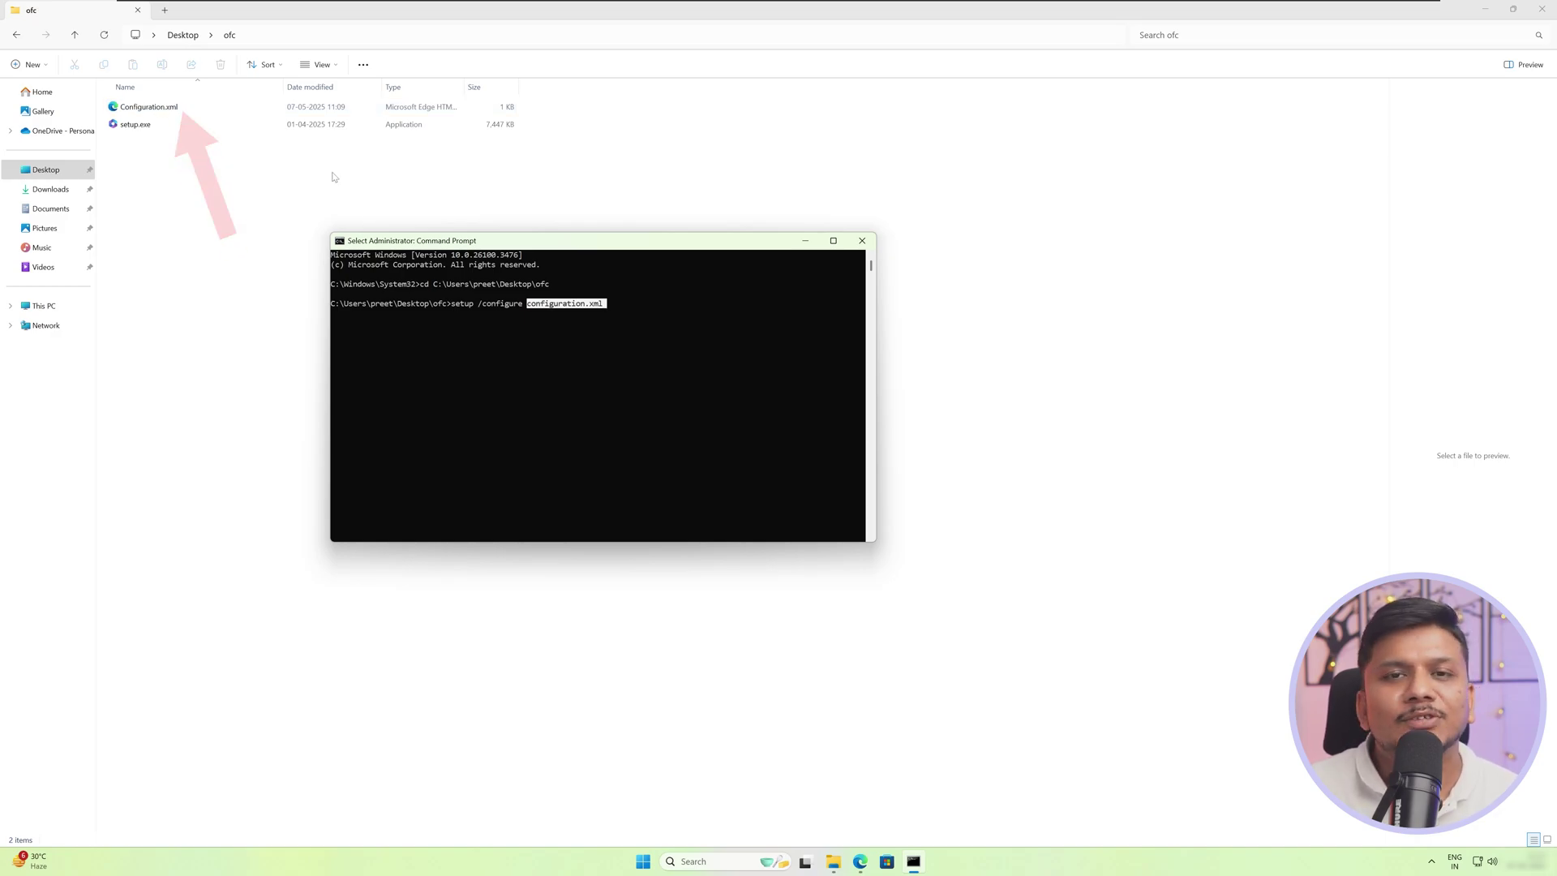
pyautogui.moveTo(555, 244); pyautogui.dragTo(600, 248)
pyautogui.press('super')
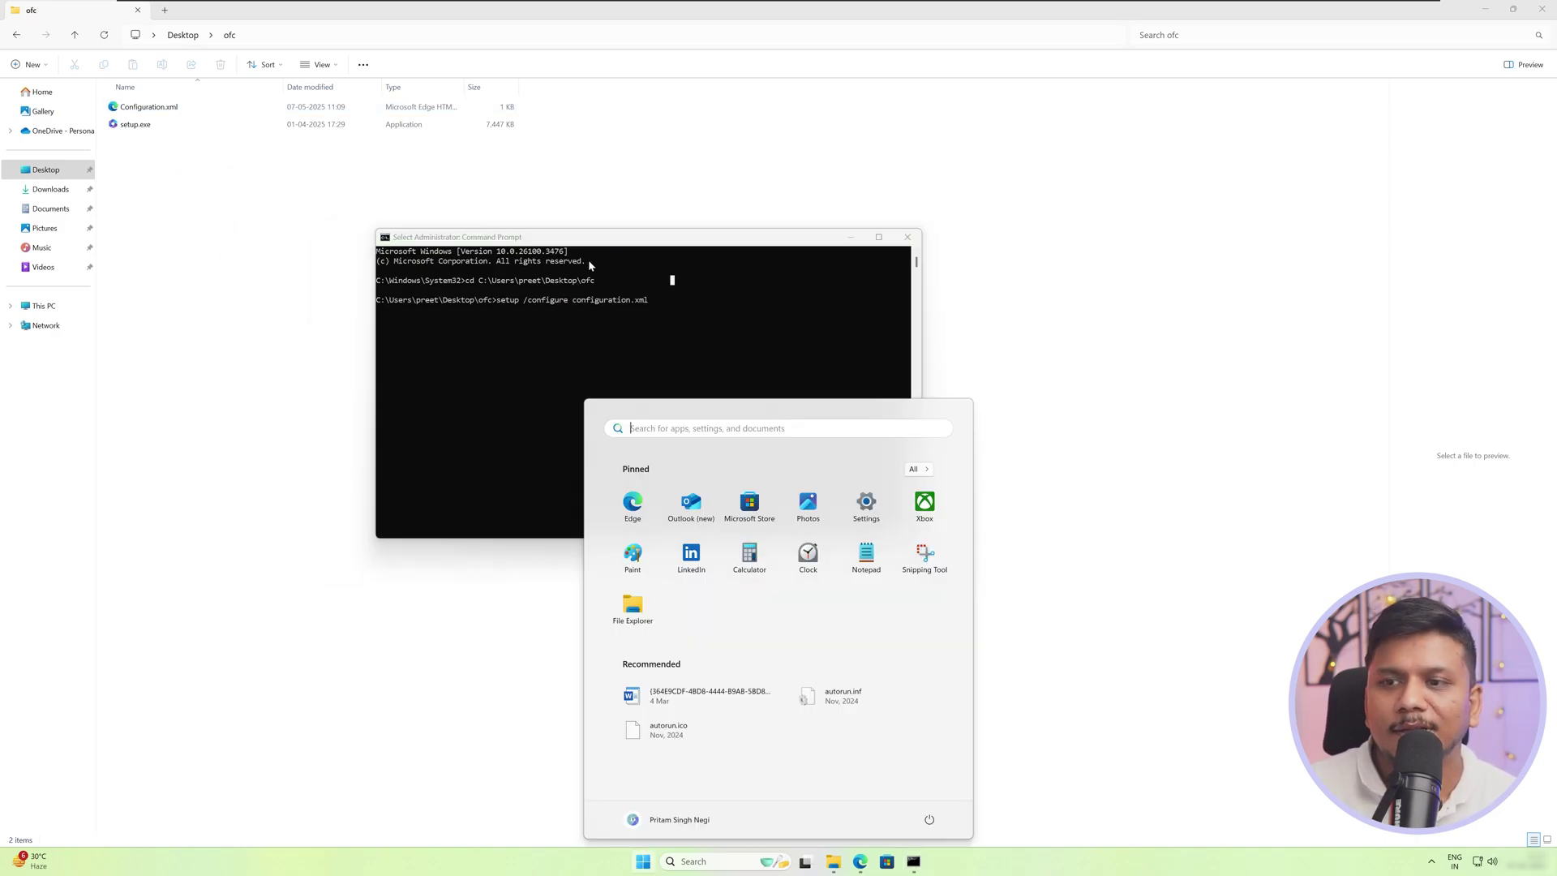
pyautogui.click(600, 248)
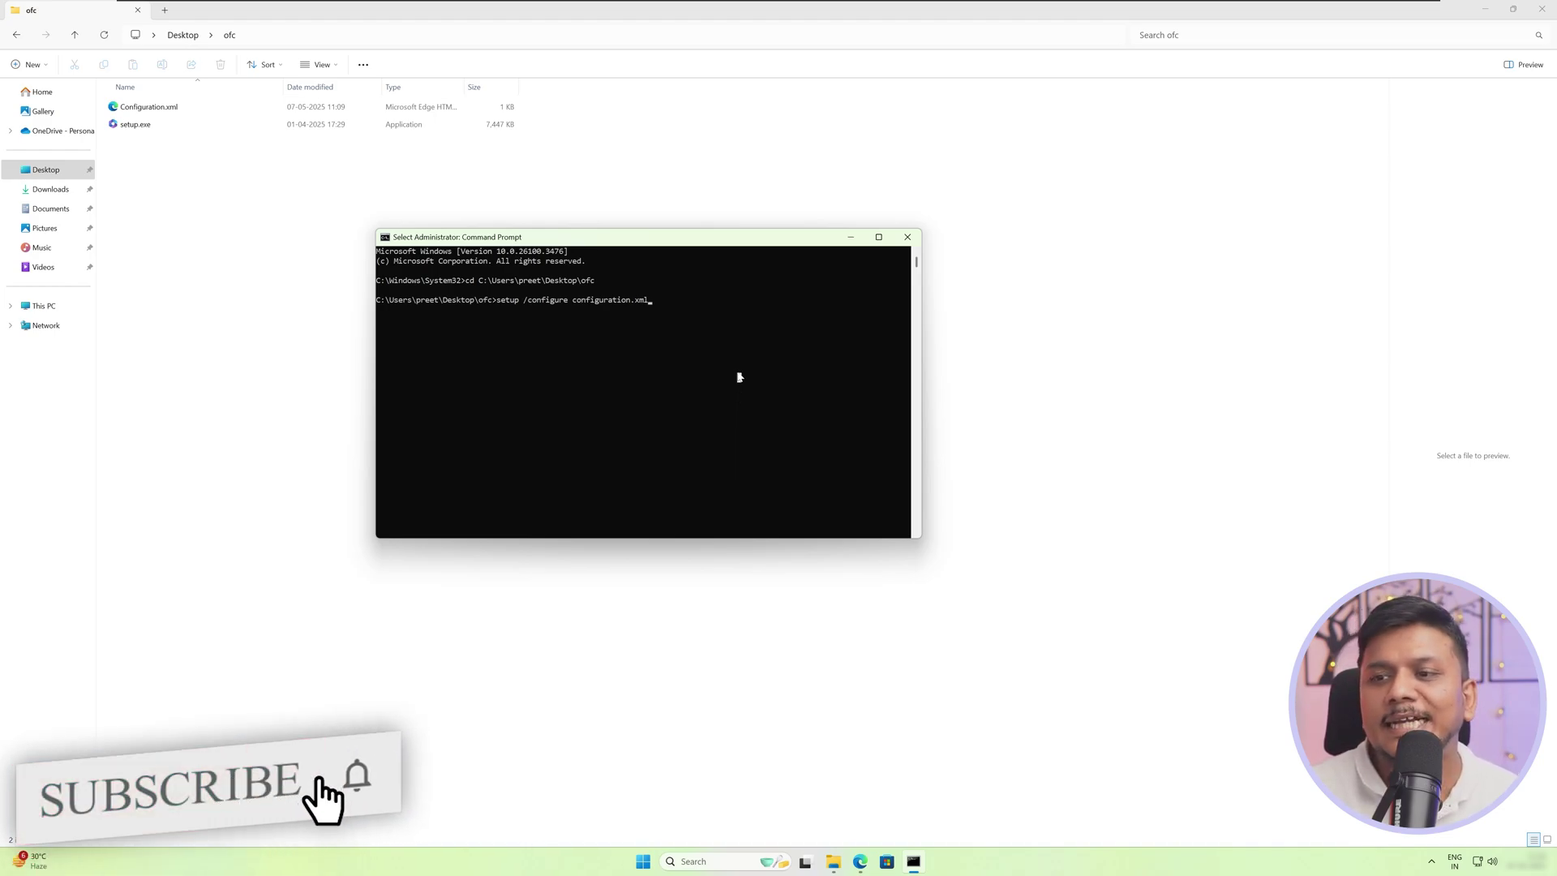
pyautogui.press('Return')
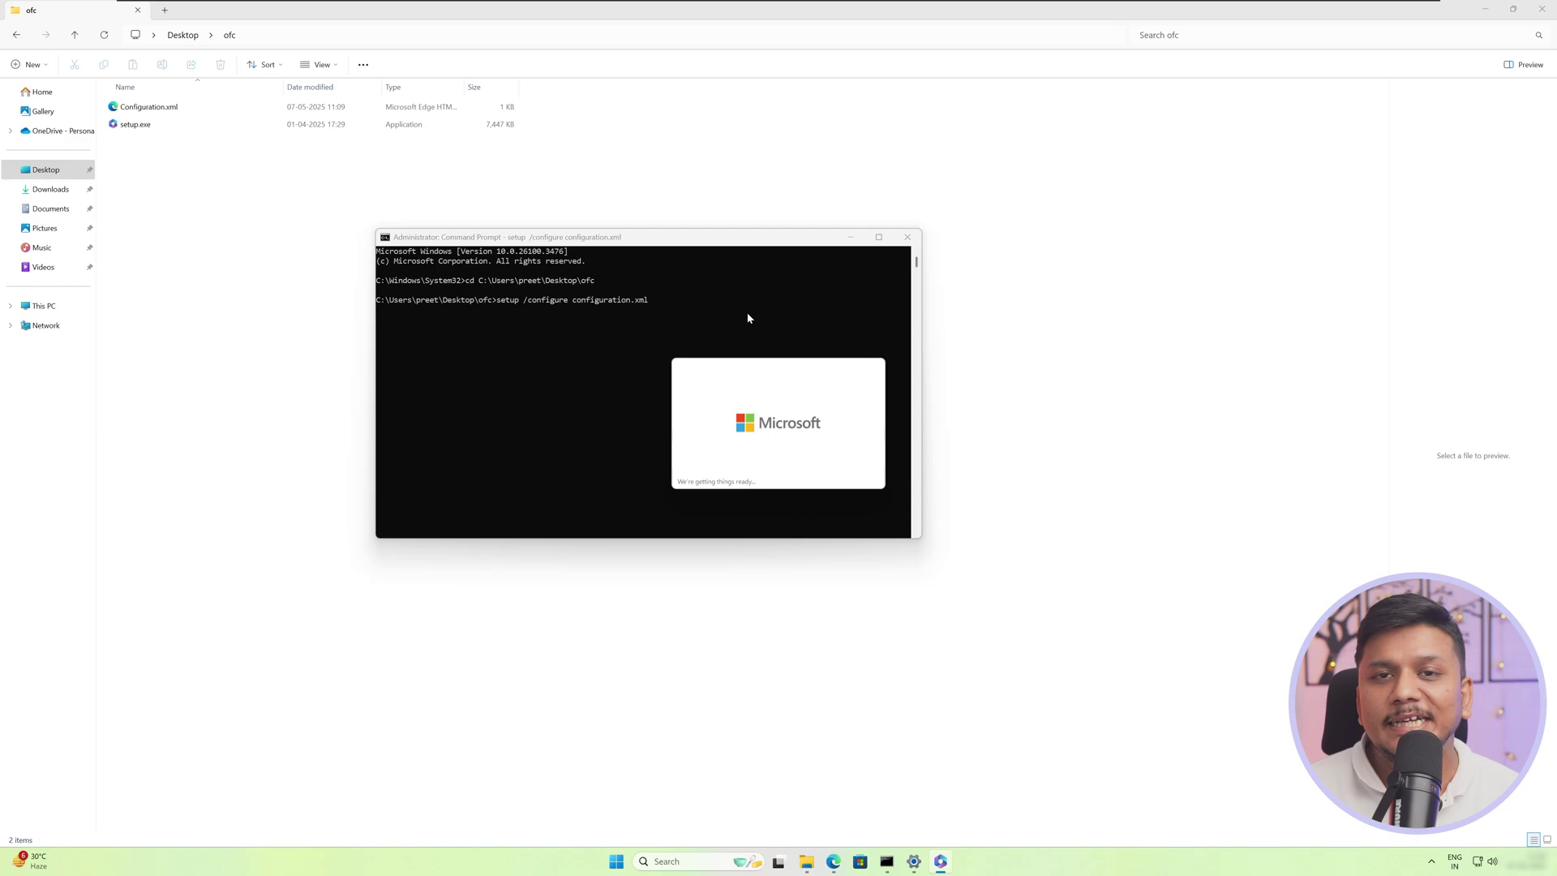
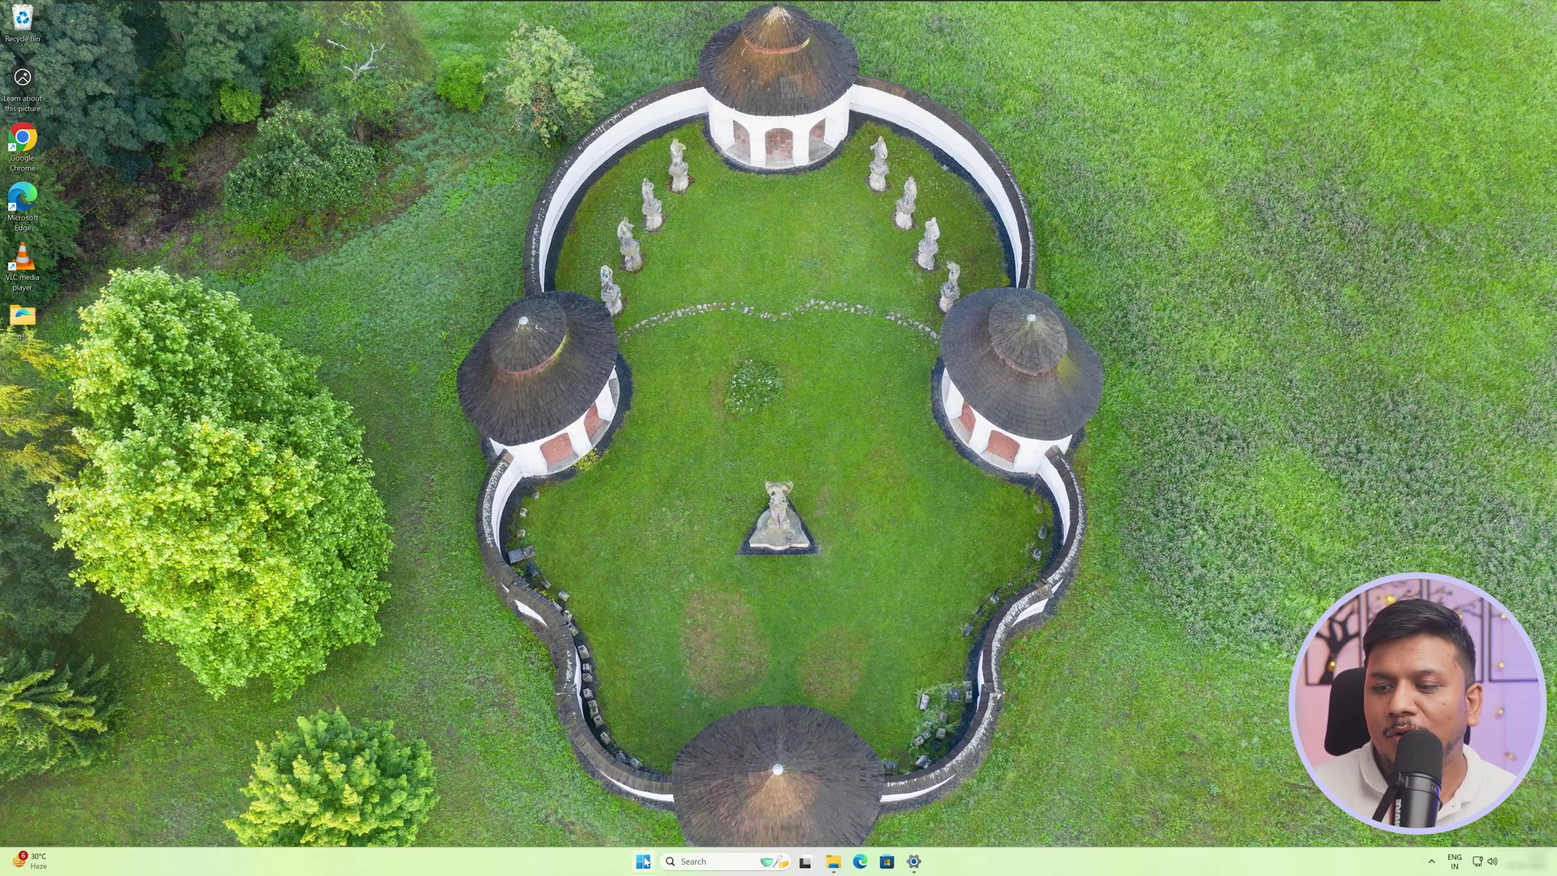
# Find Word with a Windows search, launch it and create a blank document.
pyautogui.press('super')
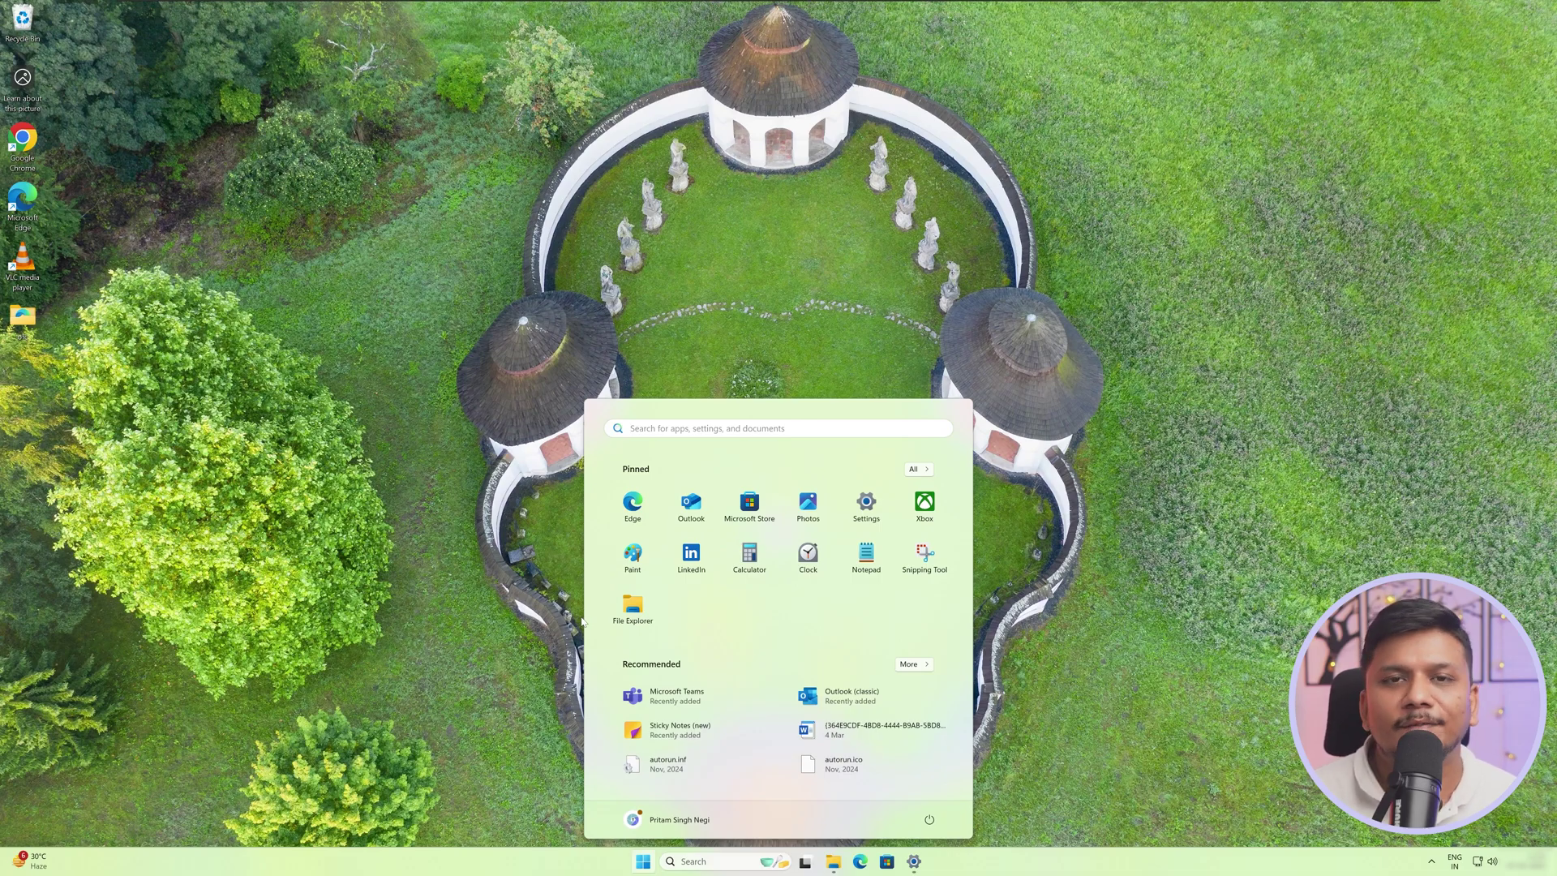
pyautogui.write('wor')
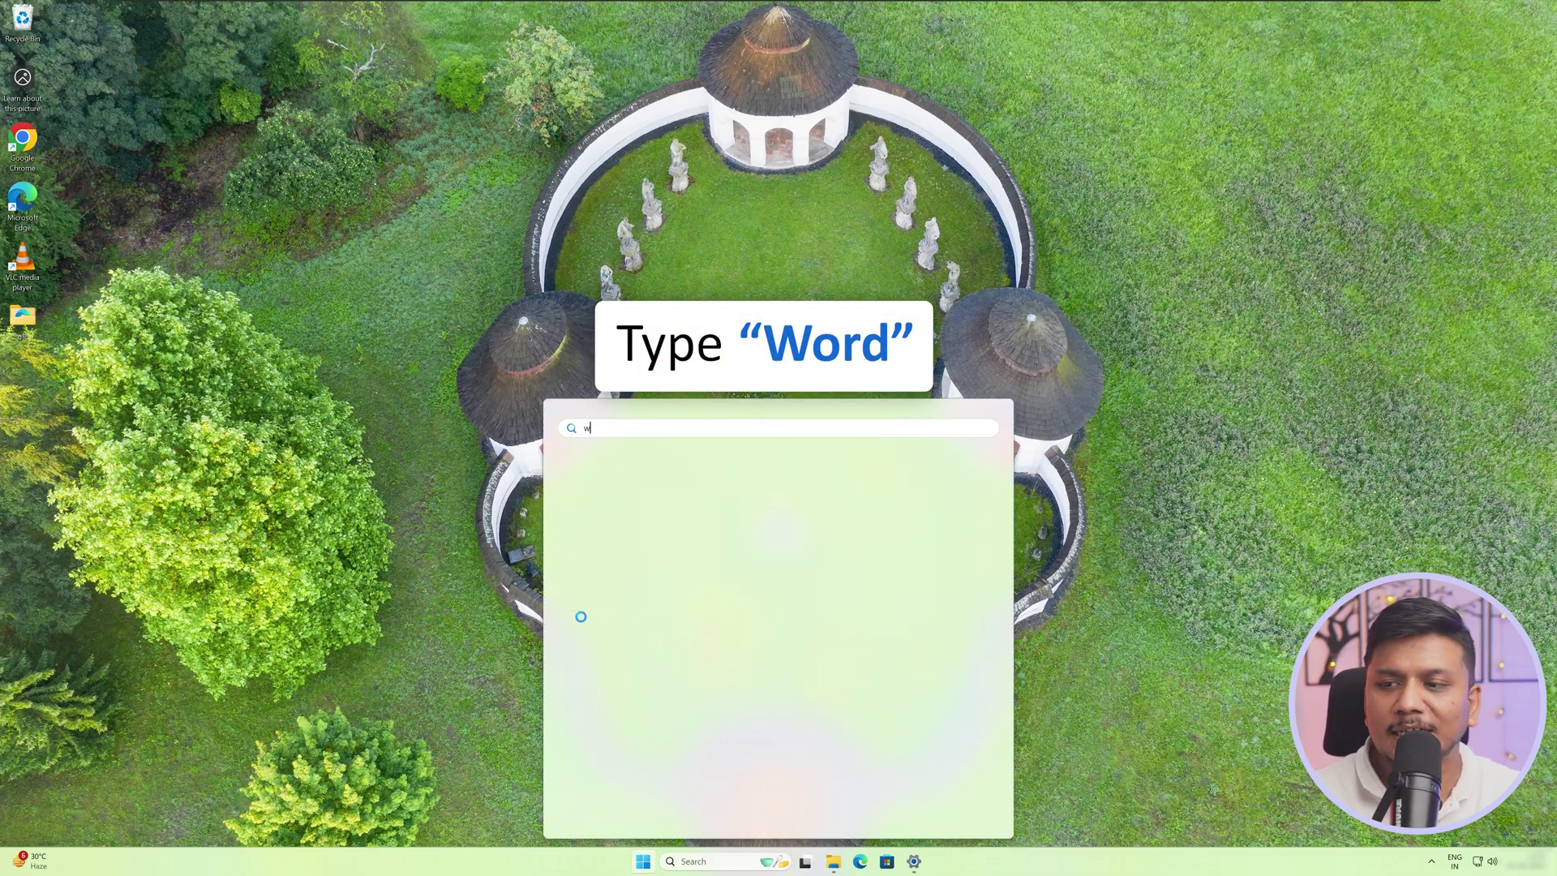
pyautogui.write('d')
pyautogui.press('Return')
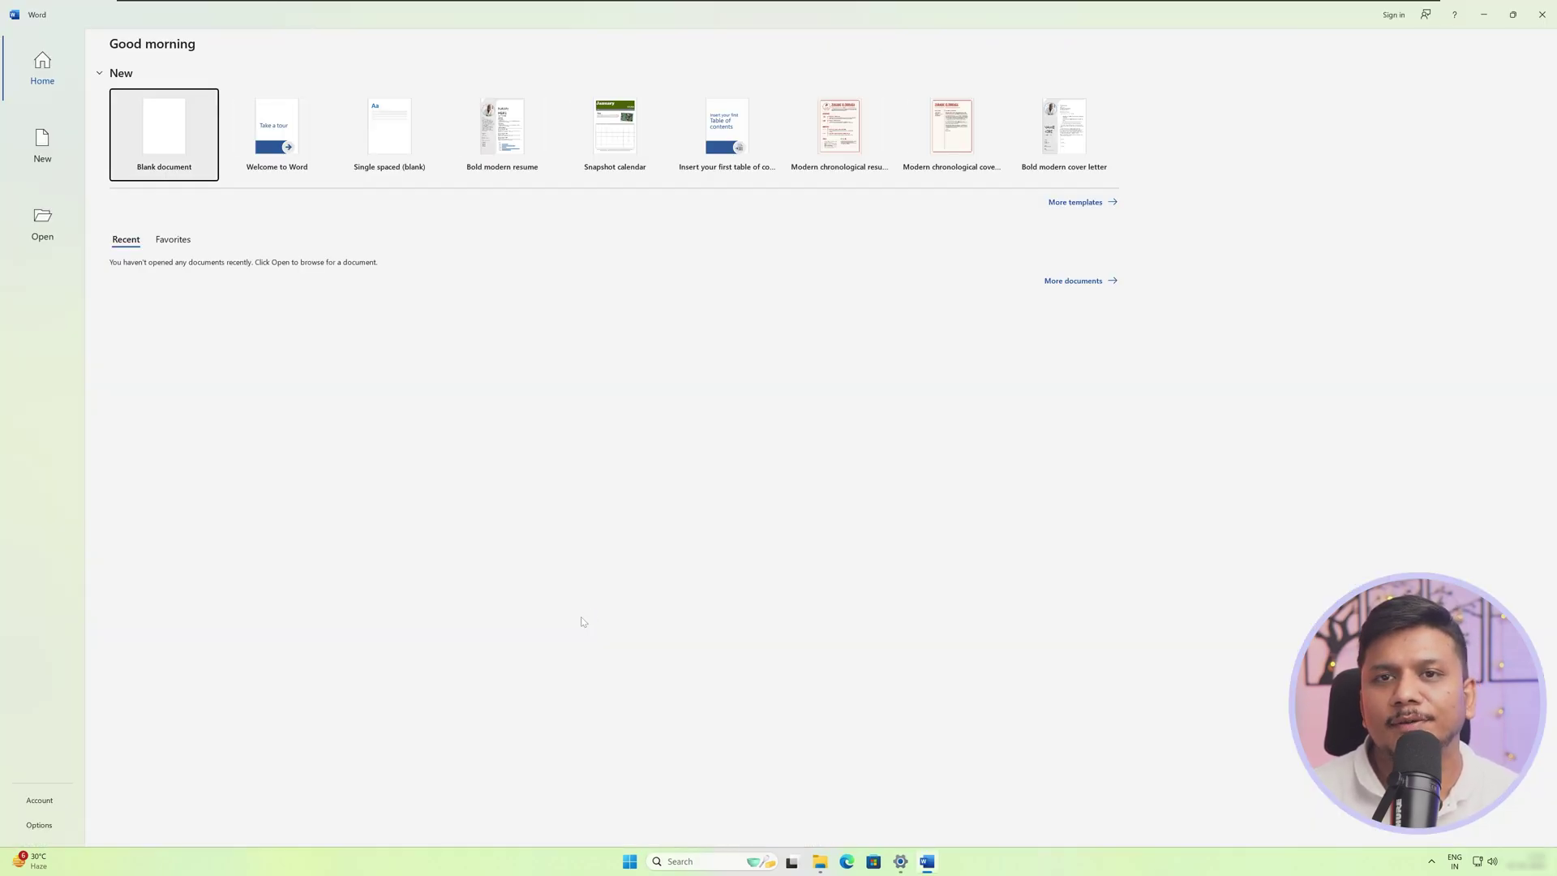
pyautogui.click(153, 114)
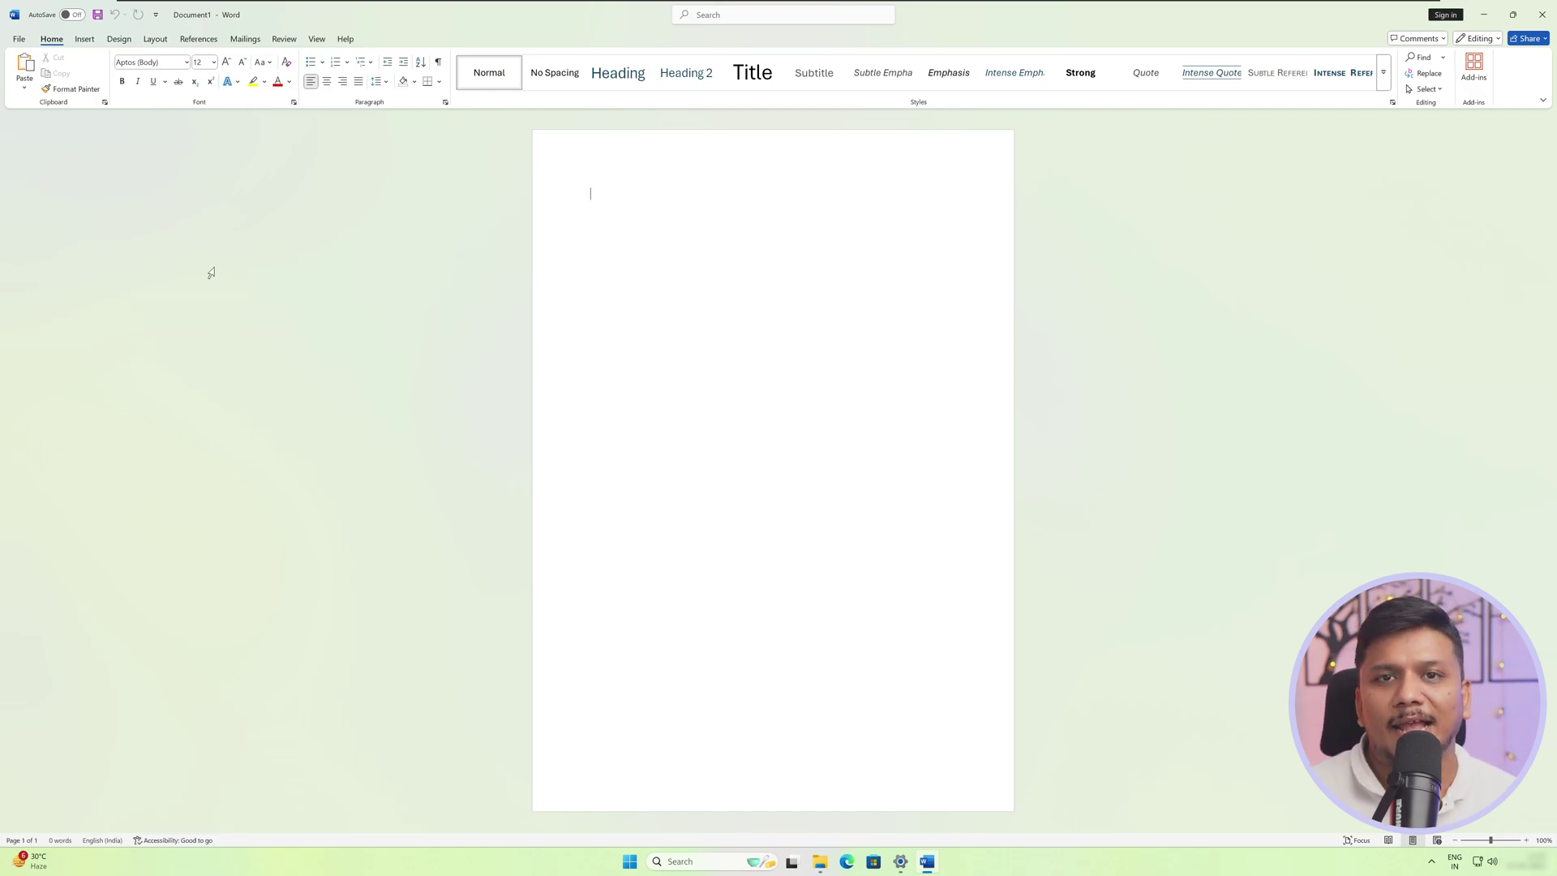
pyautogui.click(31, 57)
pyautogui.click(19, 38)
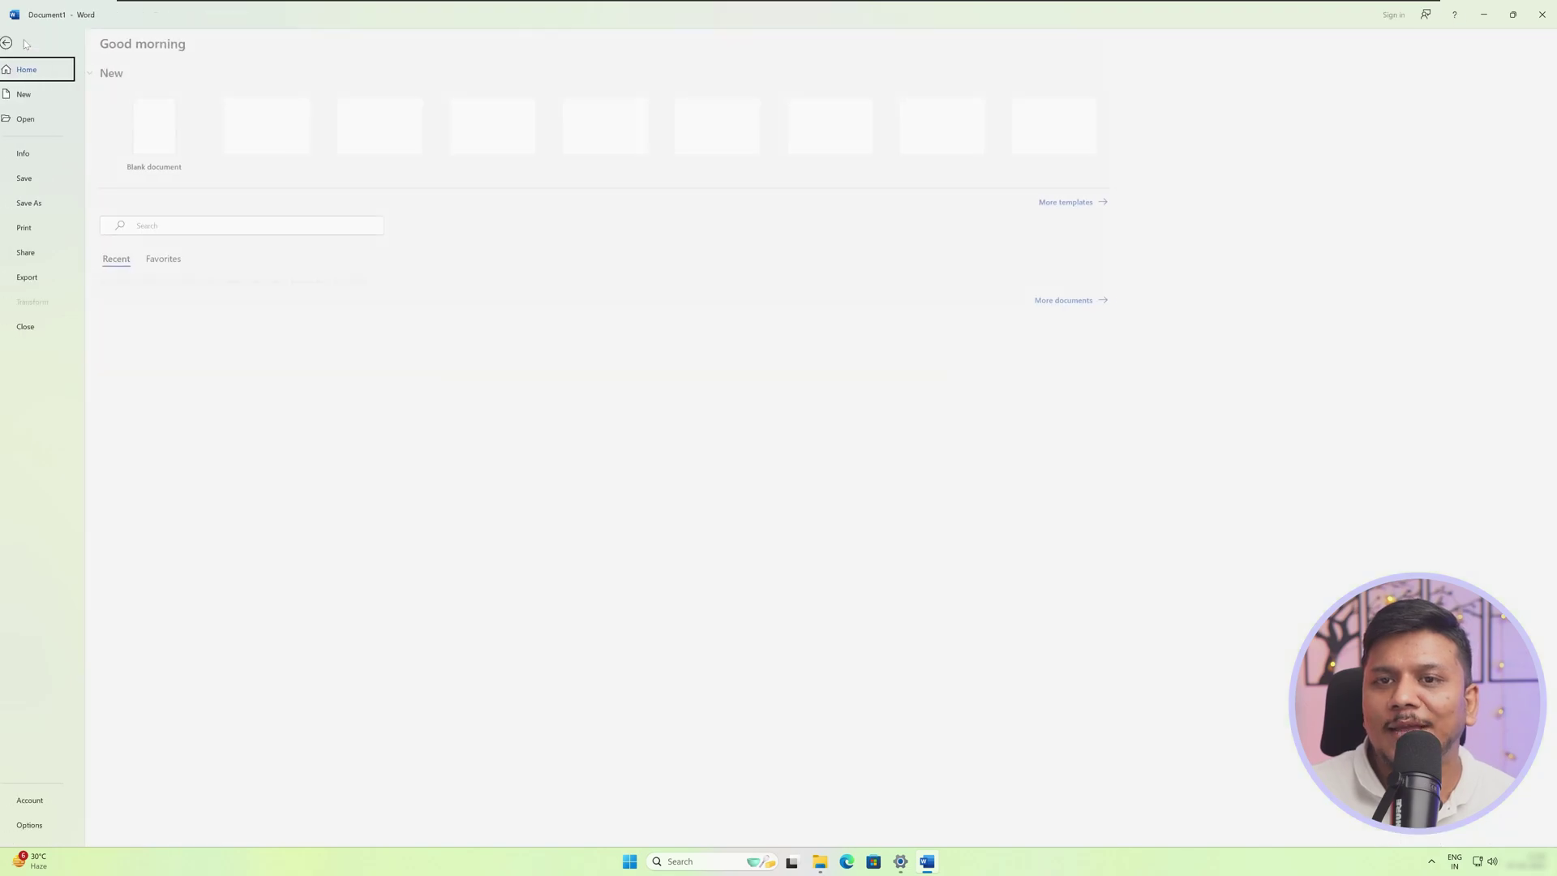
pyautogui.click(39, 800)
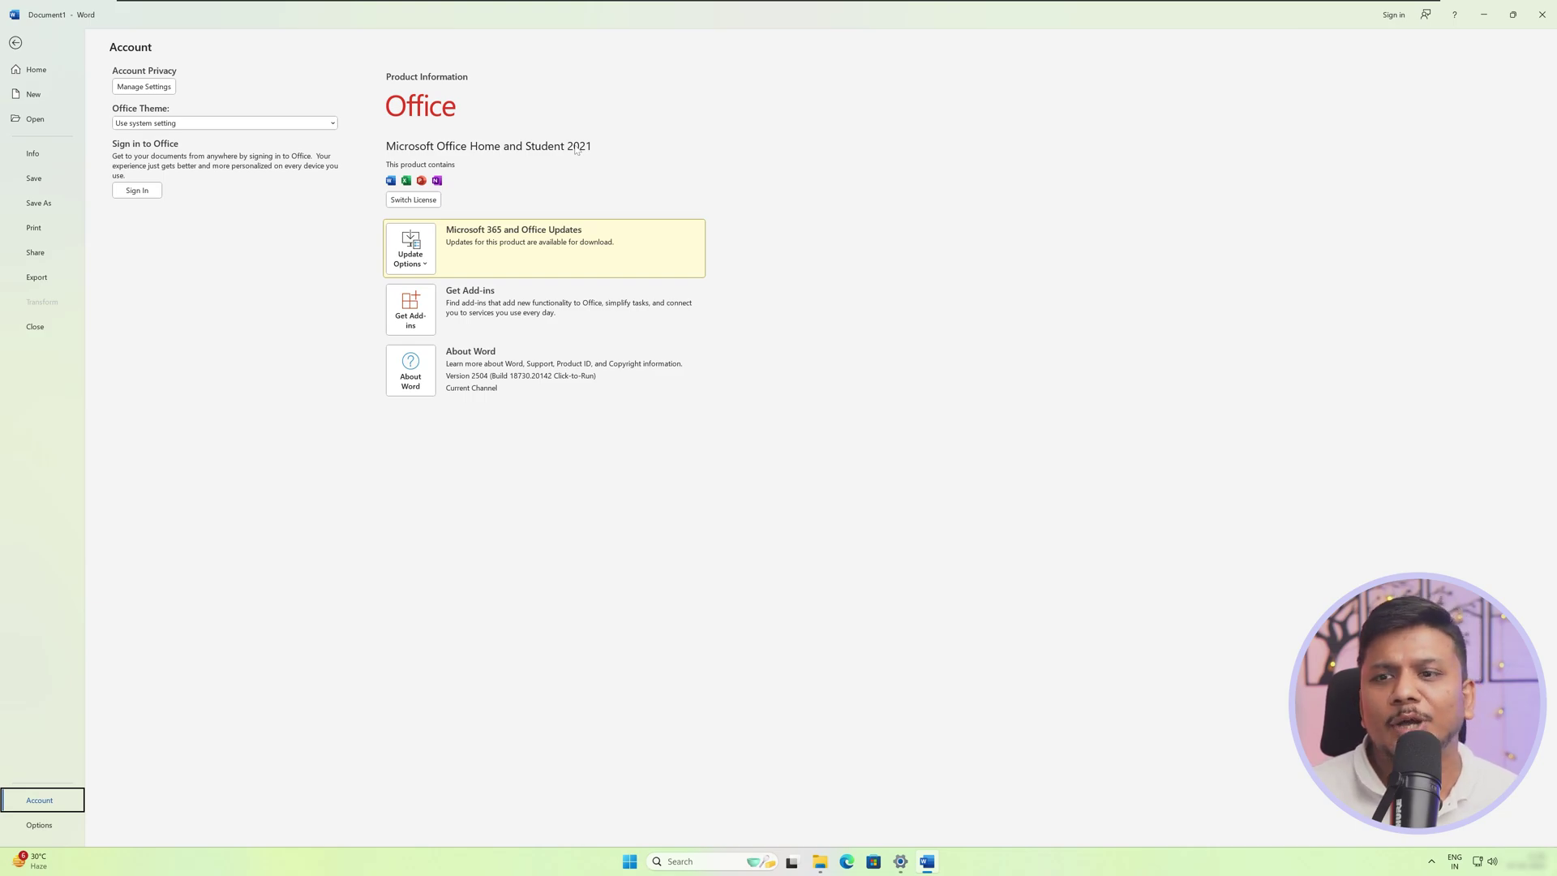
# Switch the Office license by signing in with a Microsoft account and choosing Microsoft Office Home and Student 2021 for this device.
pyautogui.click(426, 203)
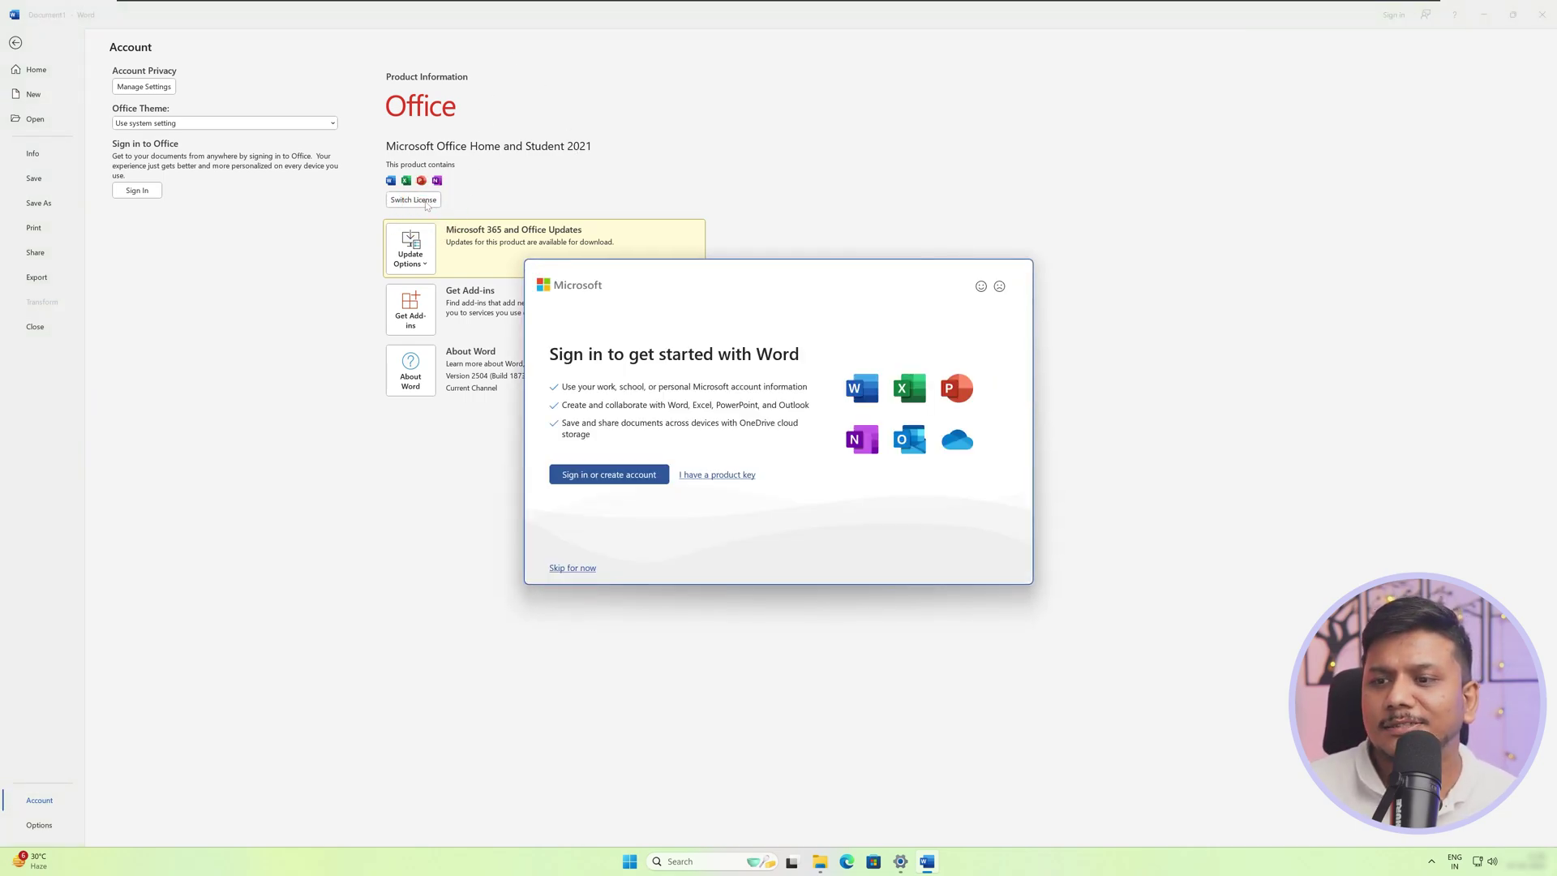
pyautogui.click(622, 476)
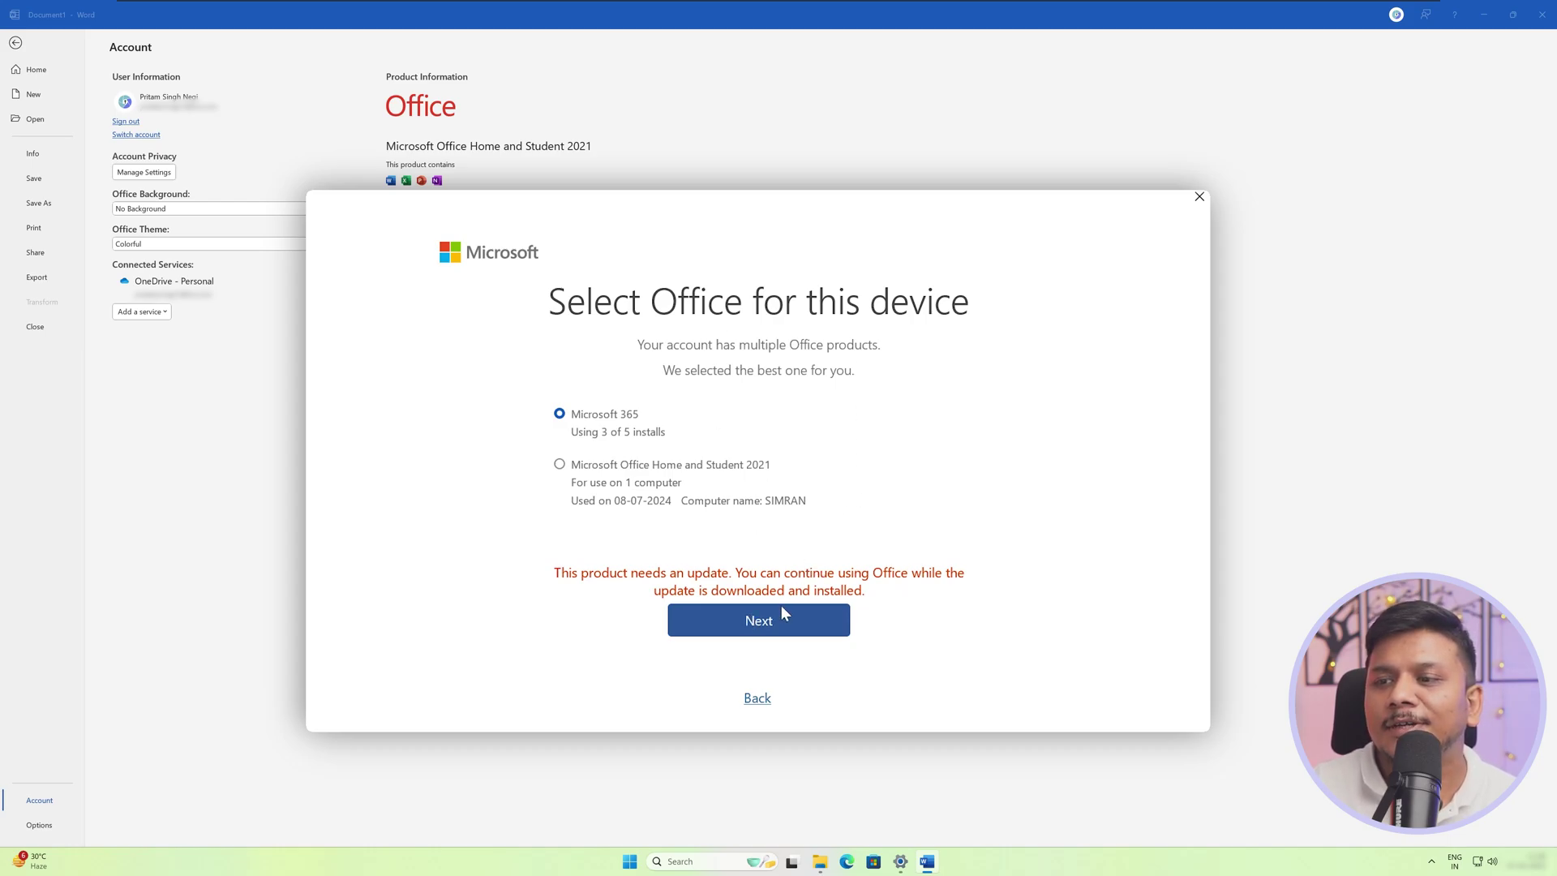
pyautogui.click(561, 464)
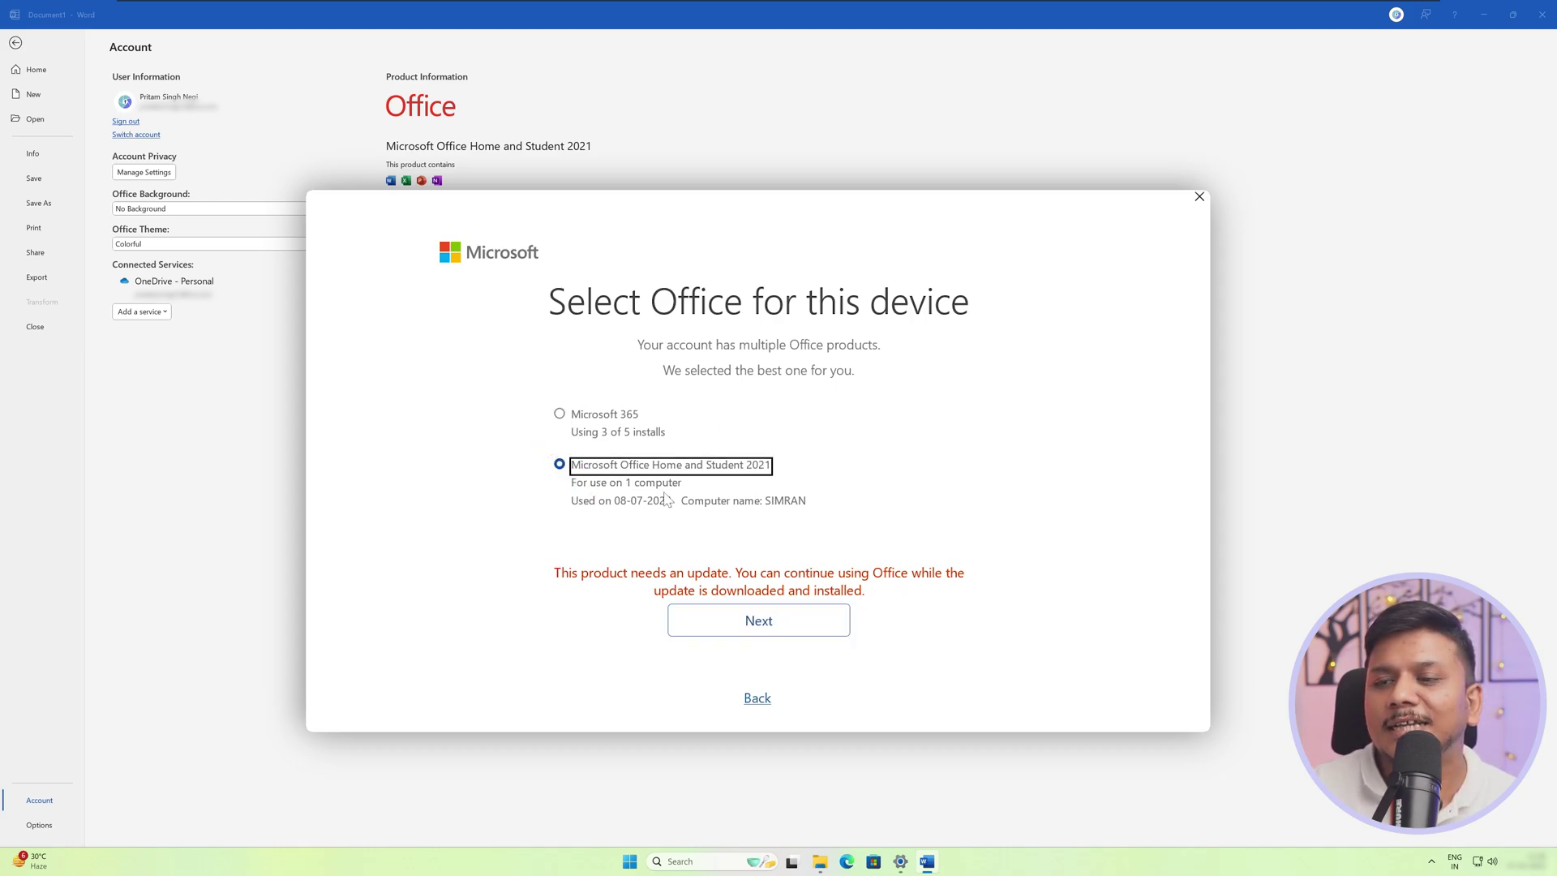
pyautogui.click(730, 626)
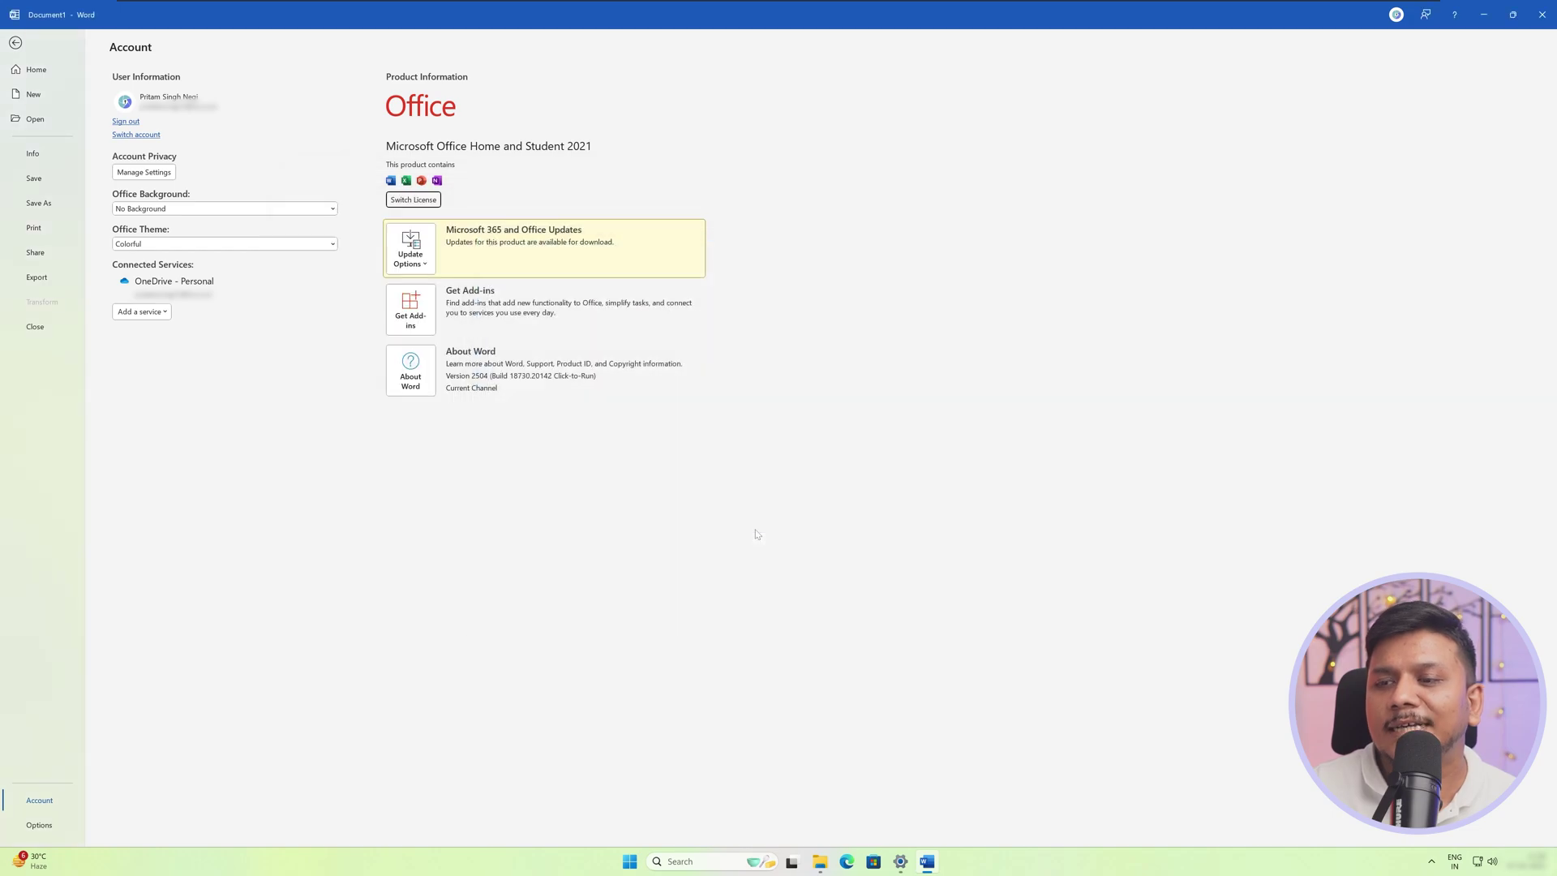